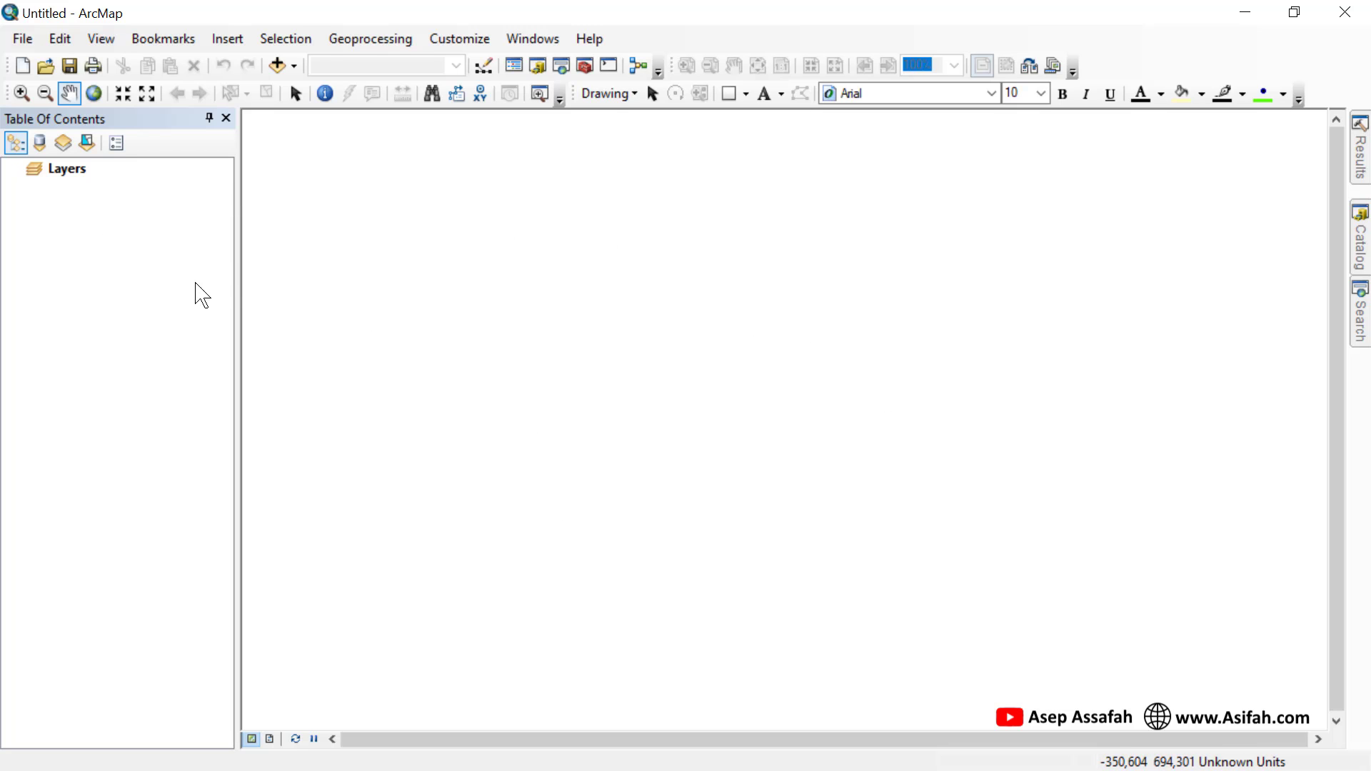
Set the Layers data frame's projected coordinate system to WGS 1984 UTM Zone 50S, under UTM, WGS 1984, Southern Hemisphere
right_click(68, 174)
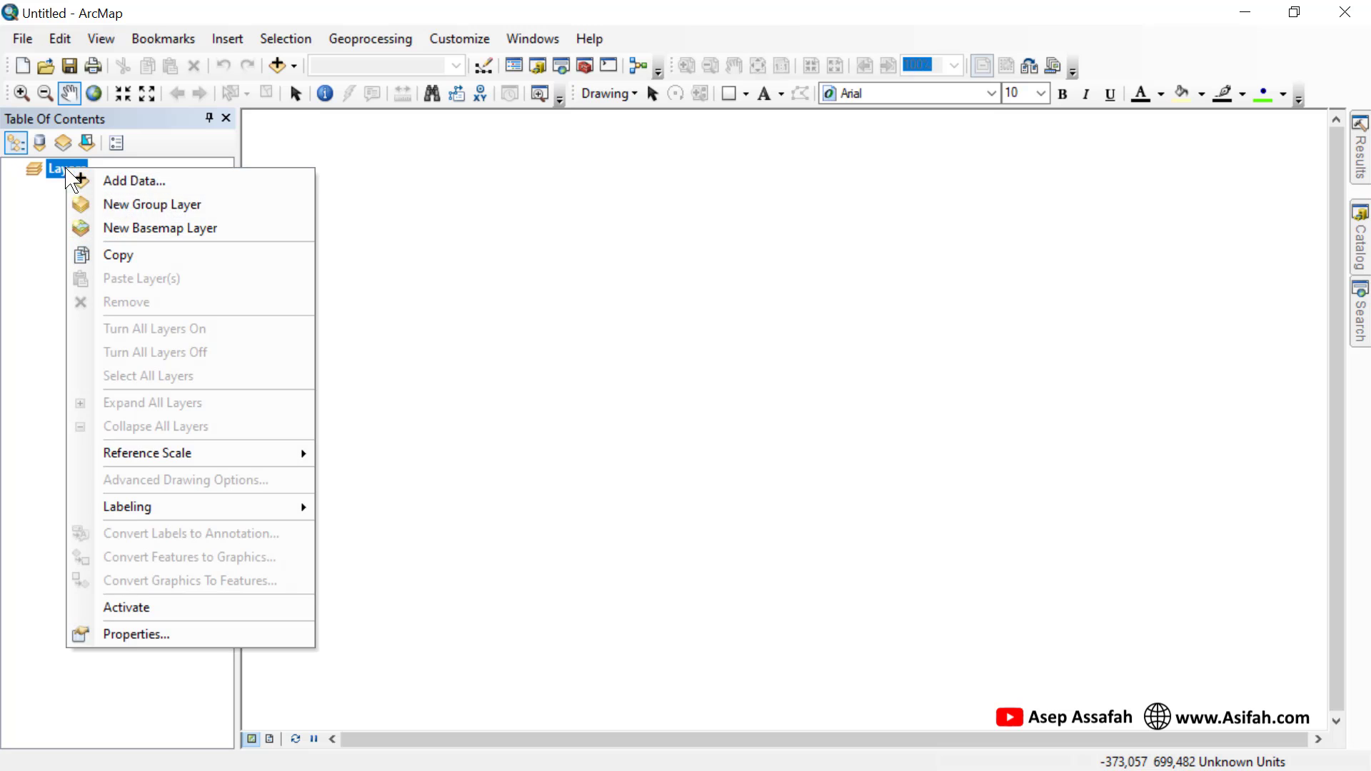
click(185, 632)
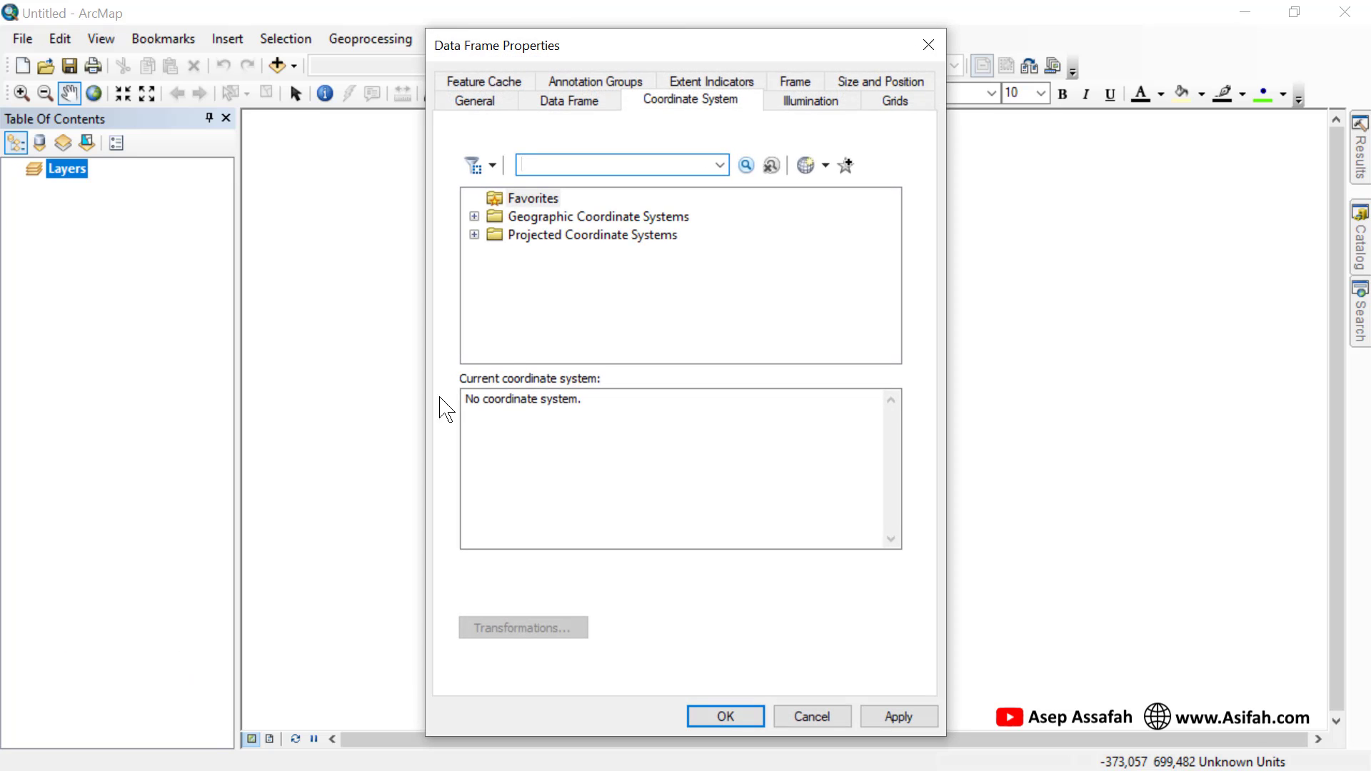
click(774, 100)
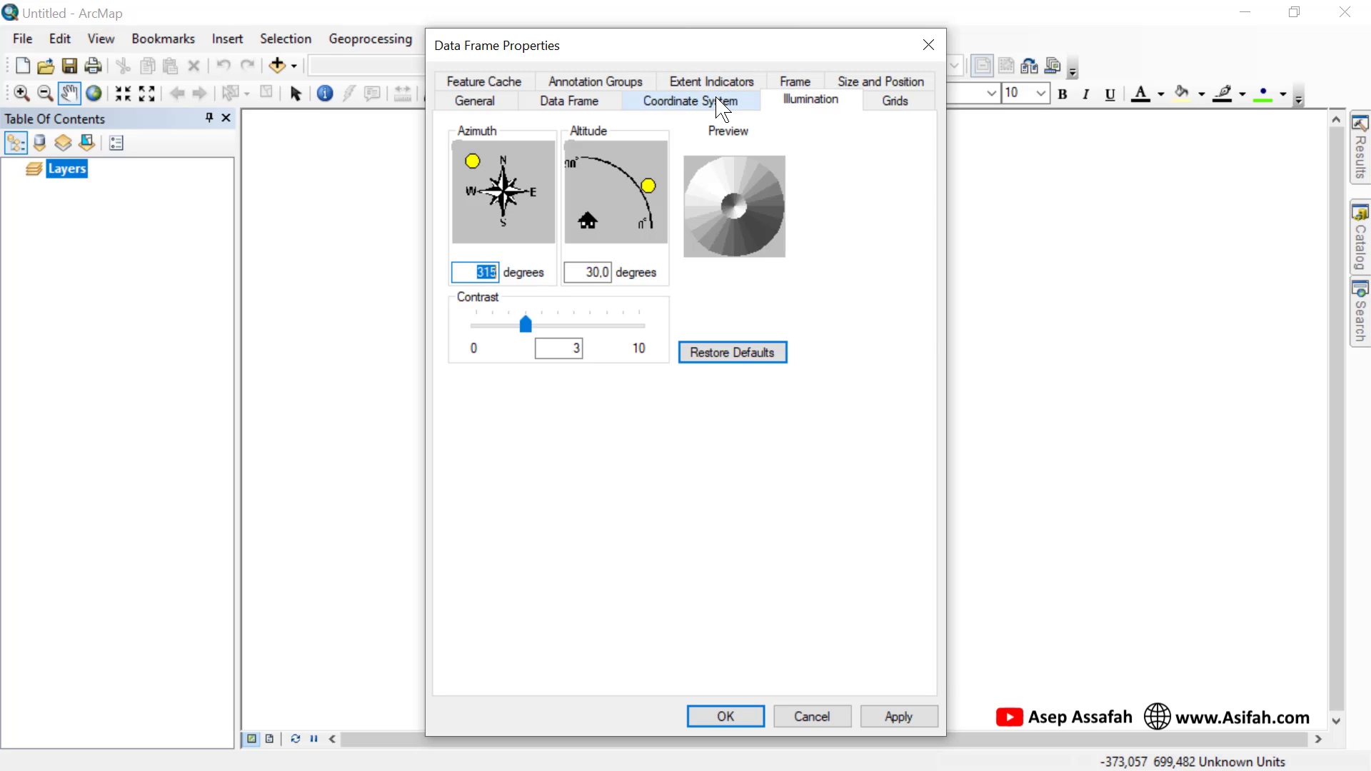
click(723, 105)
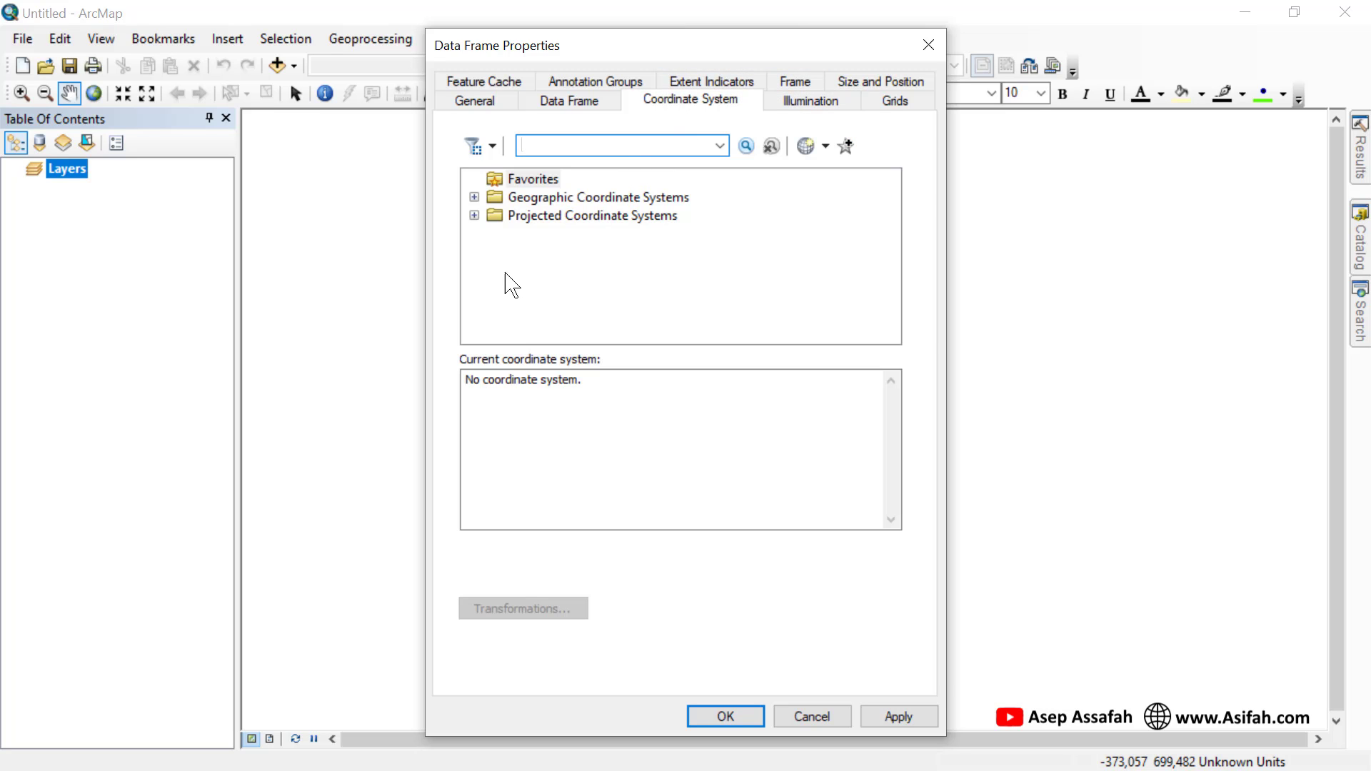
click(474, 216)
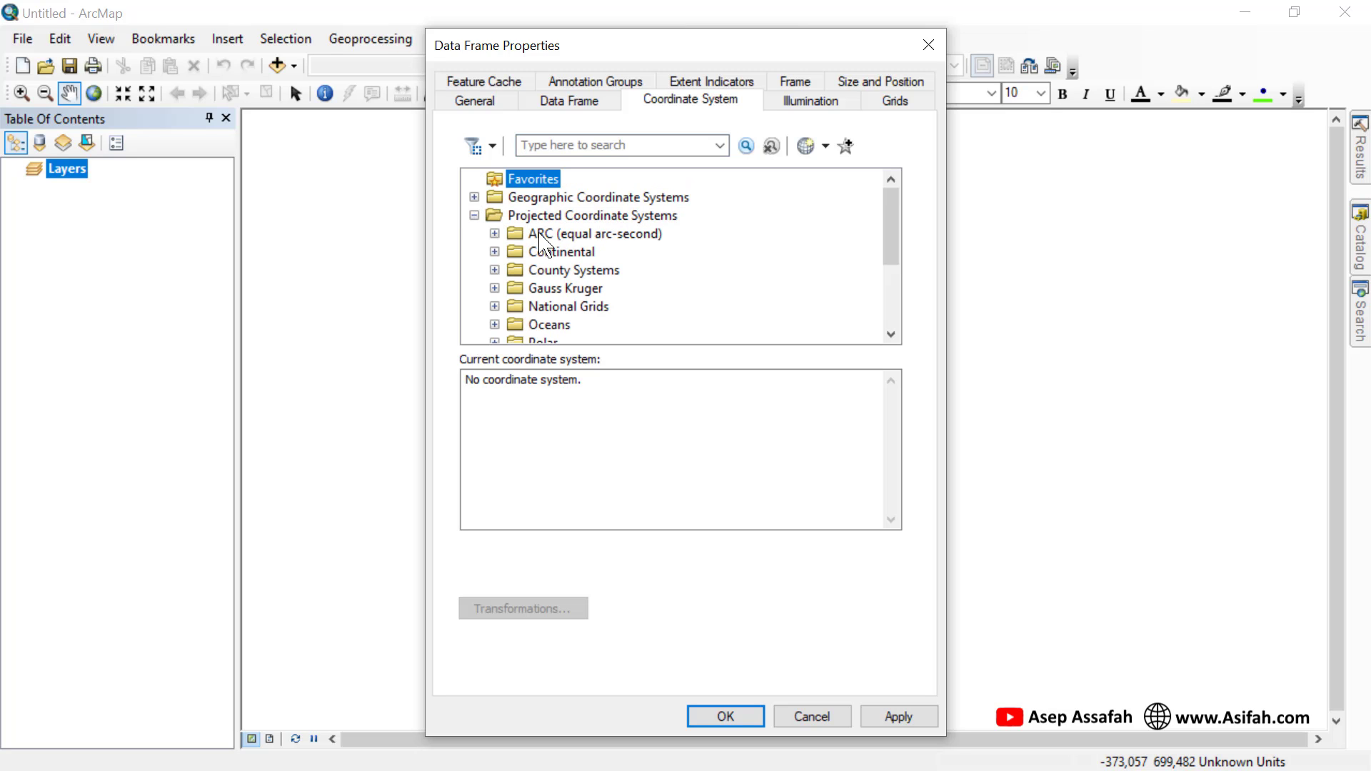
scroll(543, 246, down, 3)
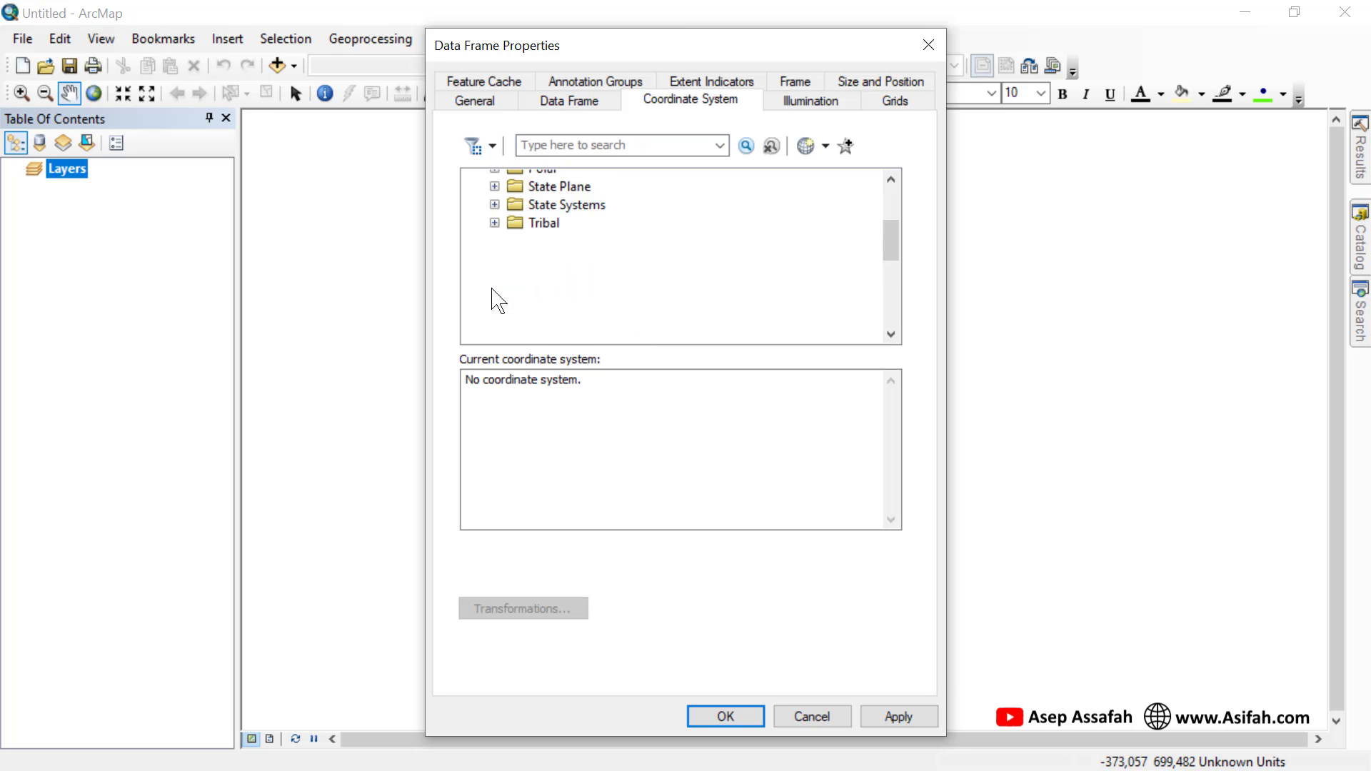
scroll(500, 300, down, 5)
click(515, 288)
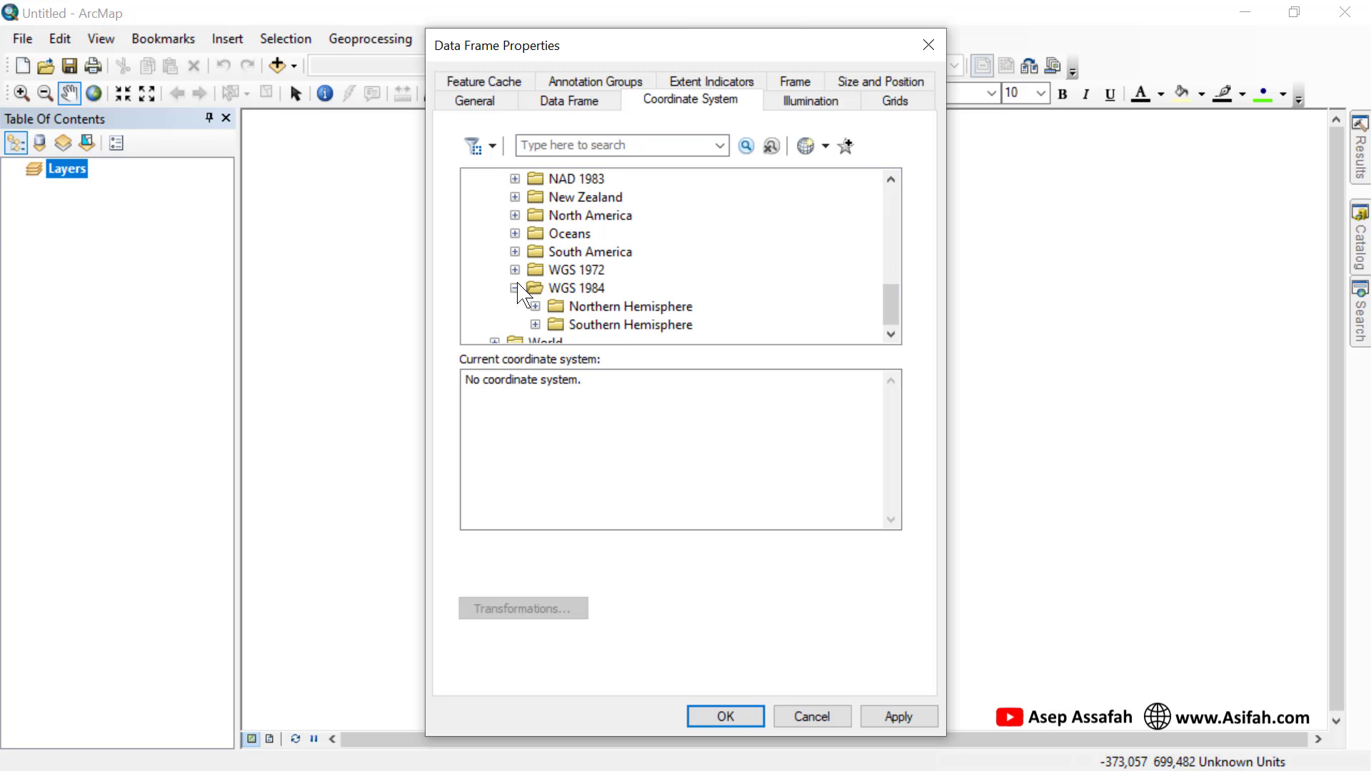
click(535, 325)
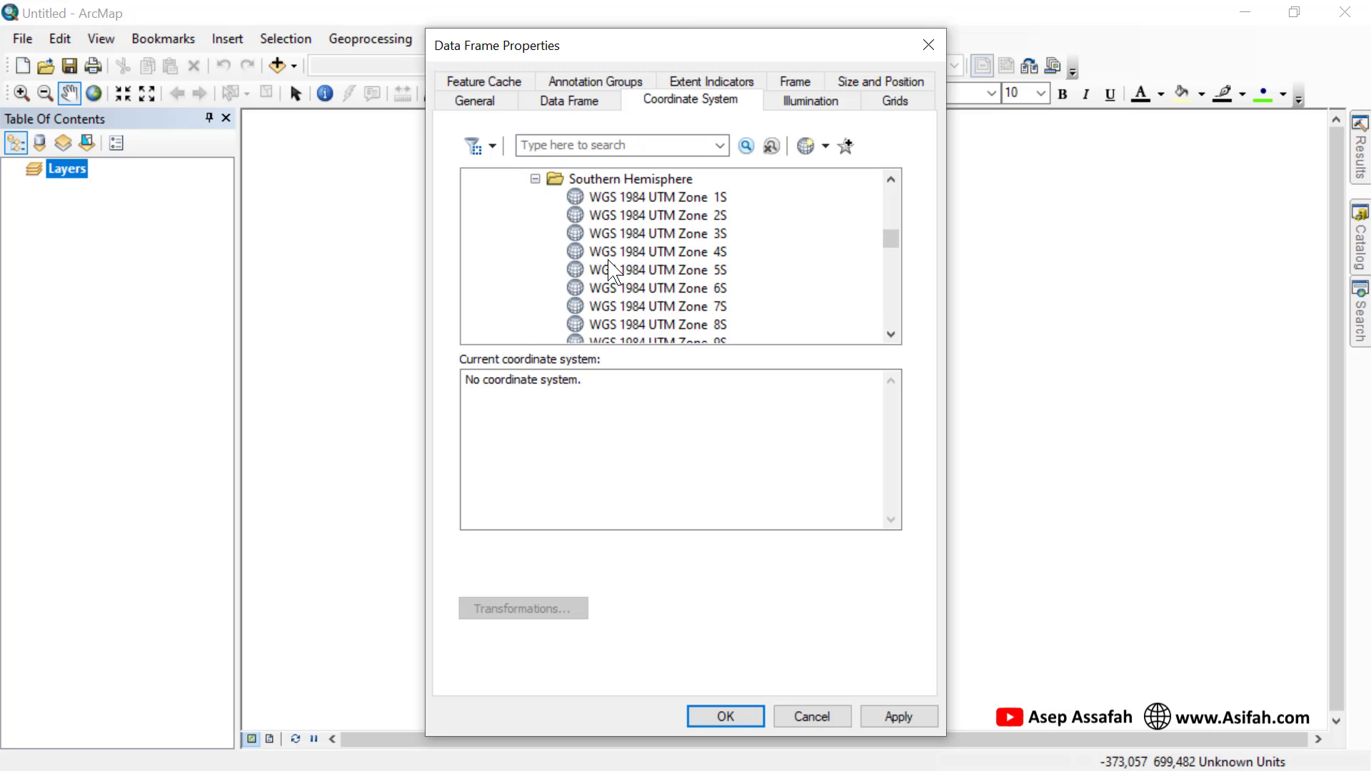
scroll(611, 270, down, 11)
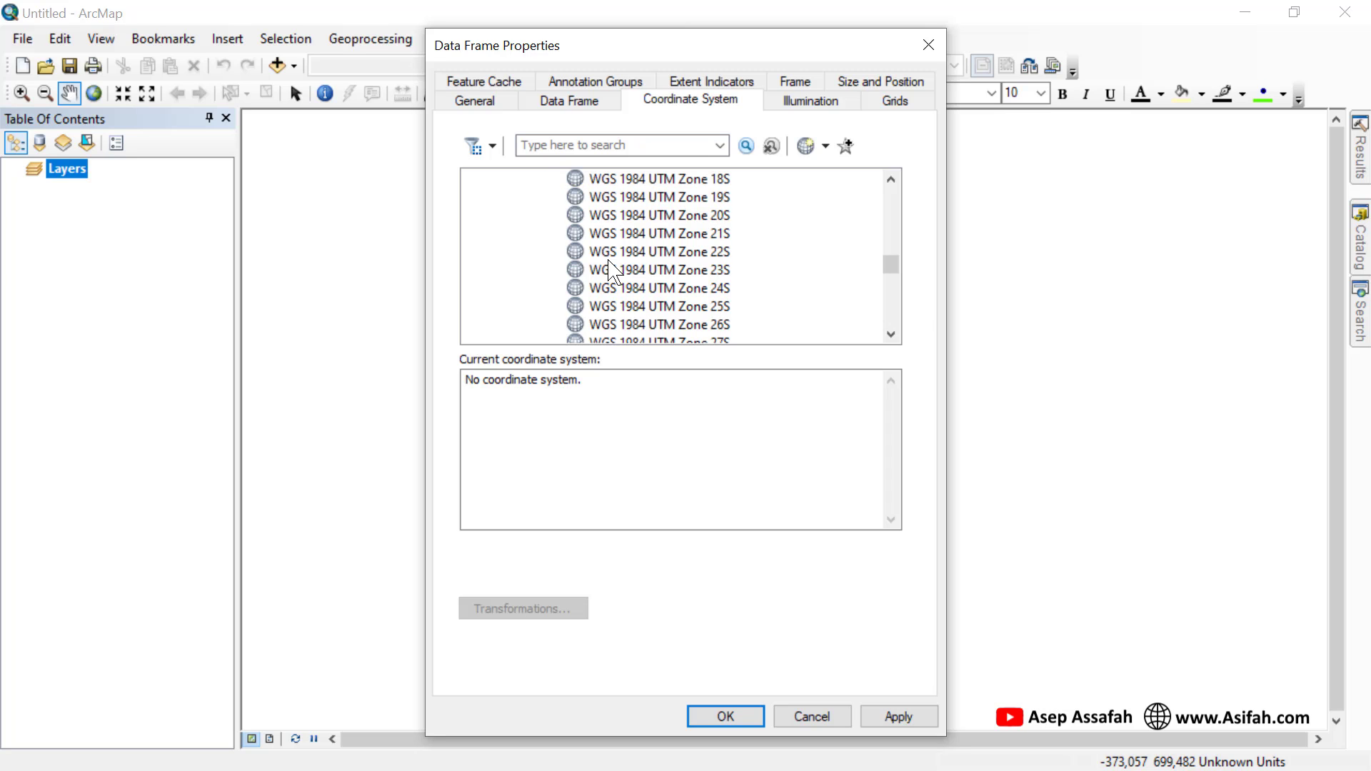
scroll(610, 270, down, 4)
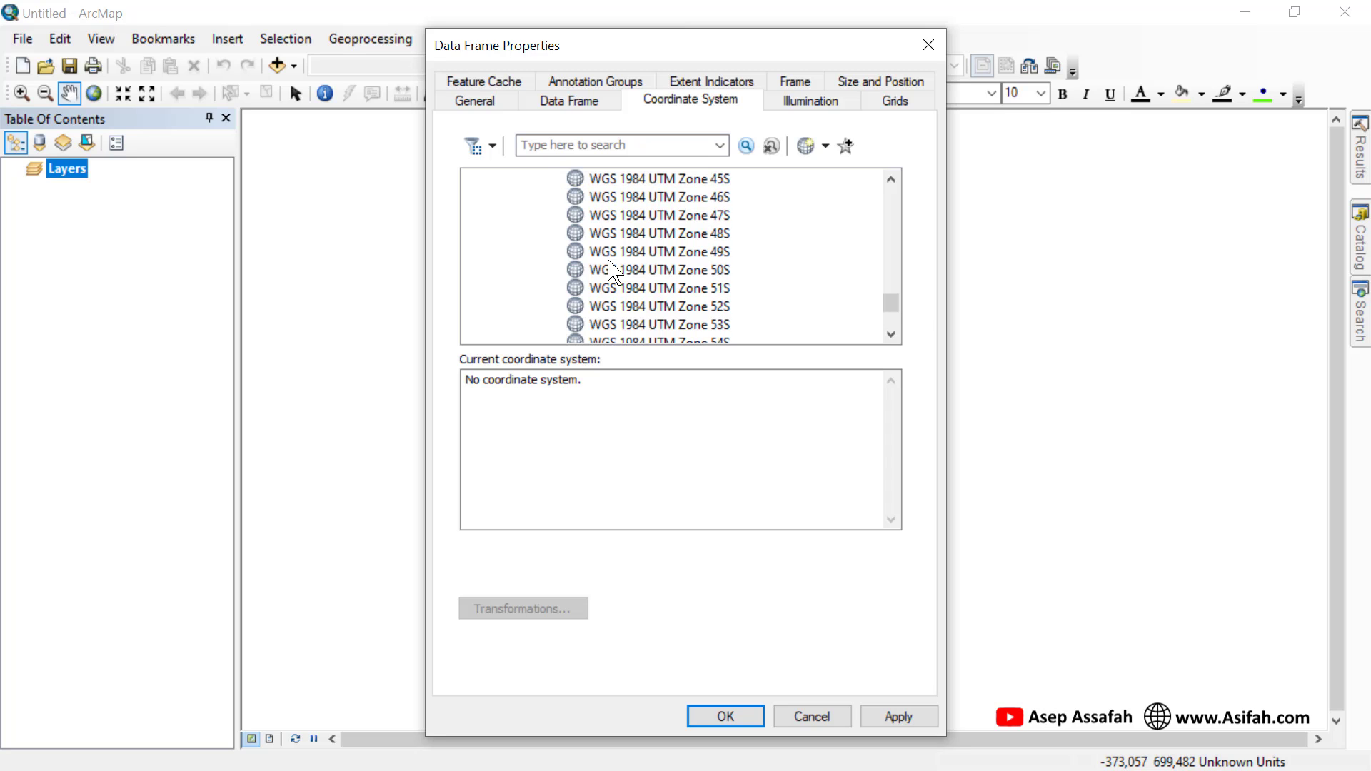
click(684, 270)
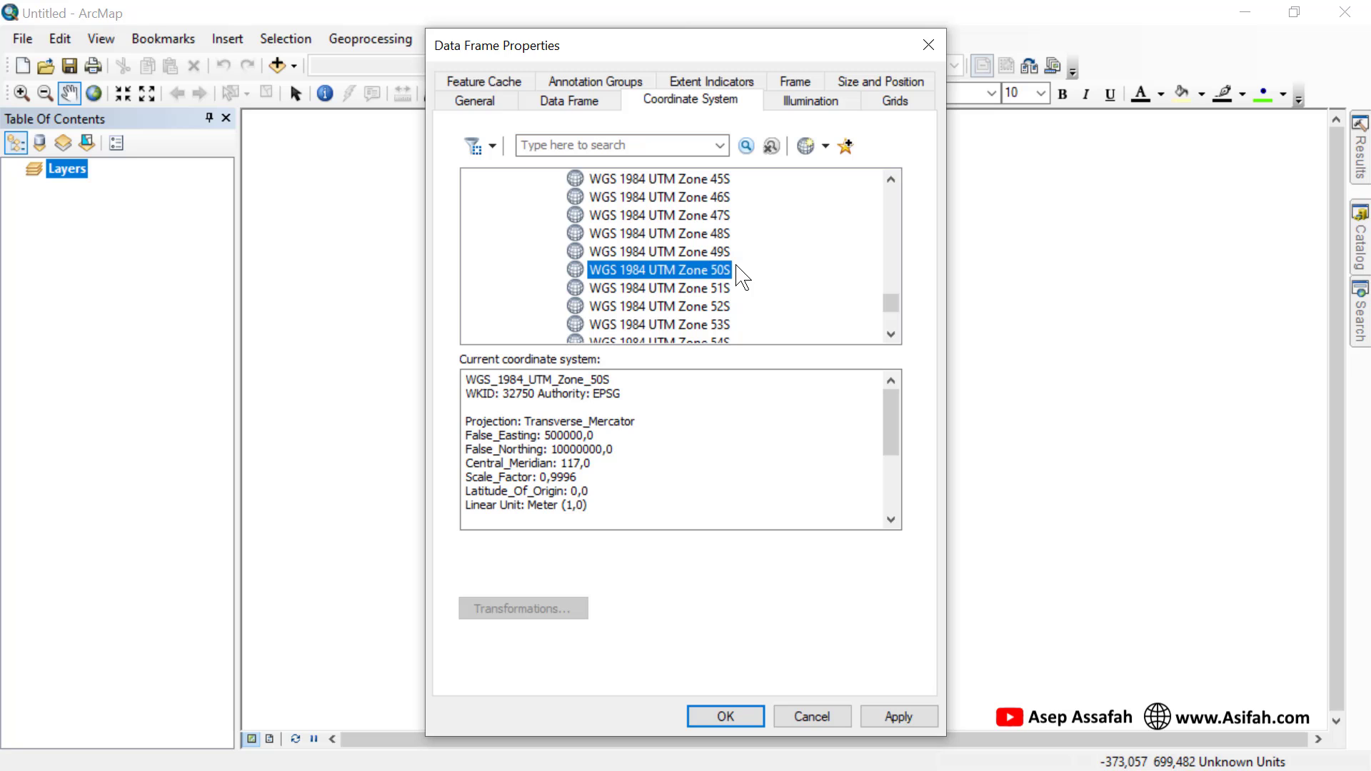
click(726, 716)
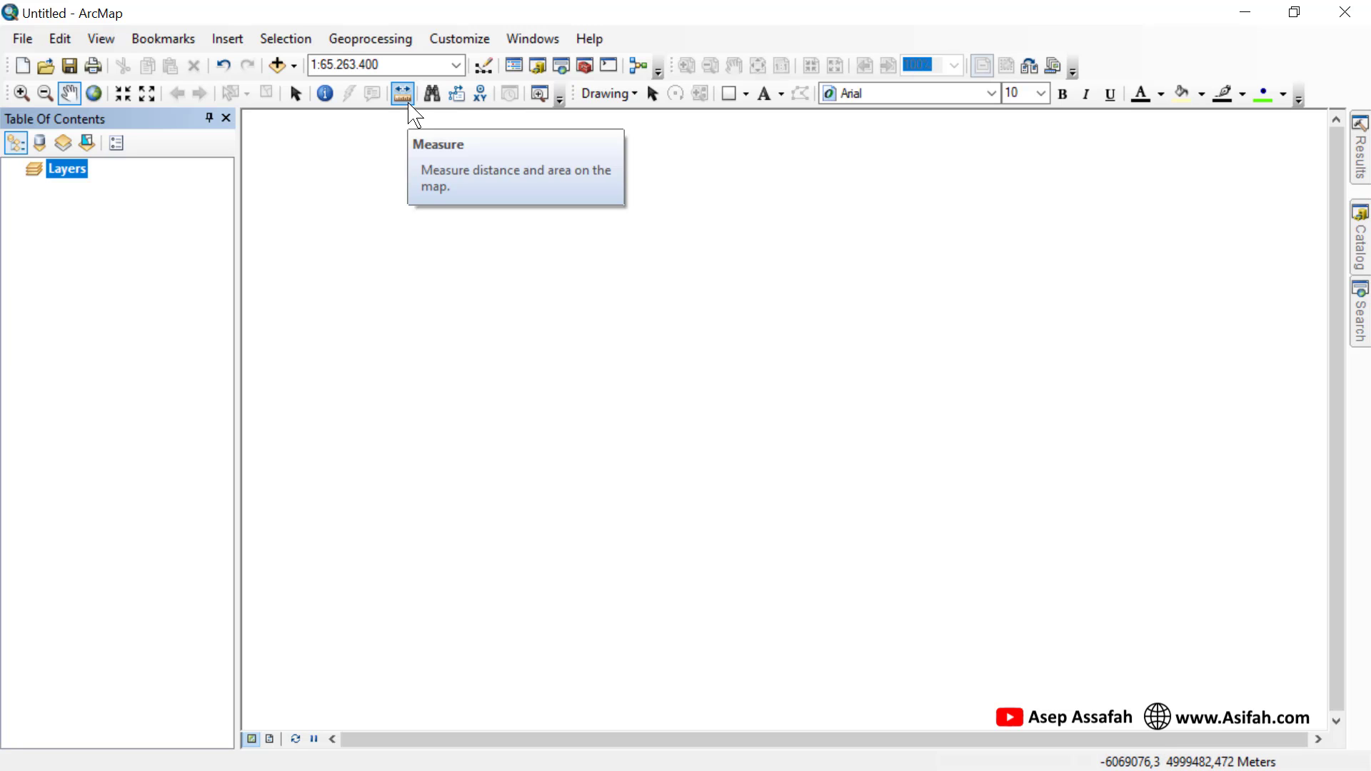
Add the Bidang_Tanah.shp shapefile from the Data Raster folder to the map, dismissing the coordinate system warning
click(279, 68)
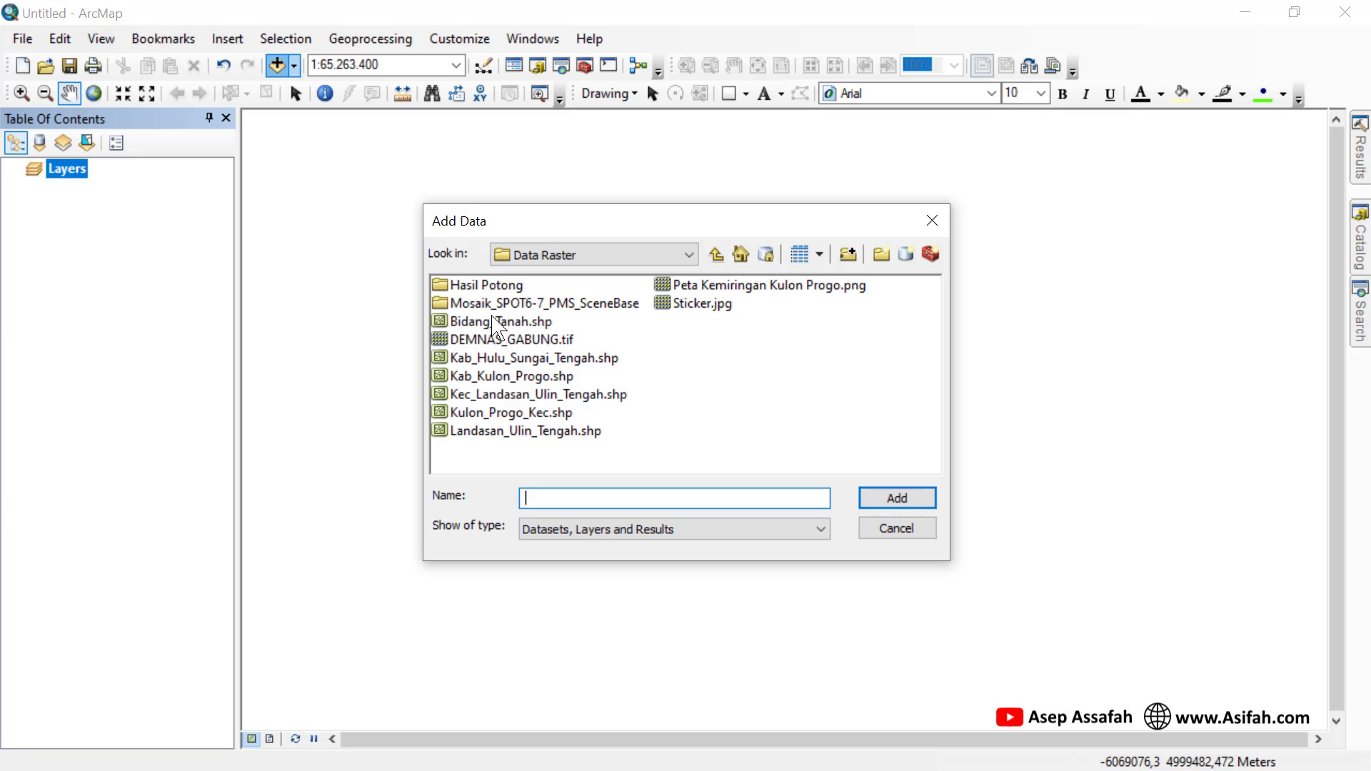
click(497, 321)
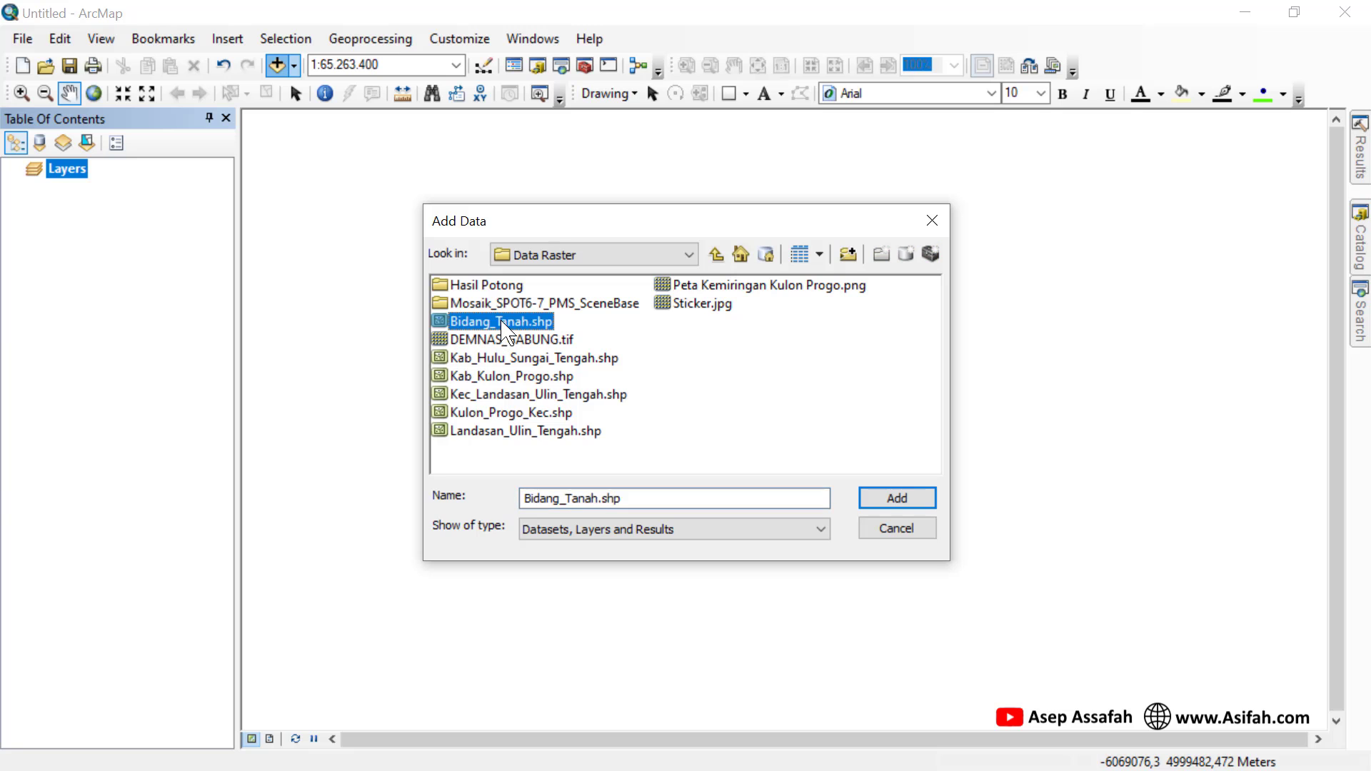
click(895, 499)
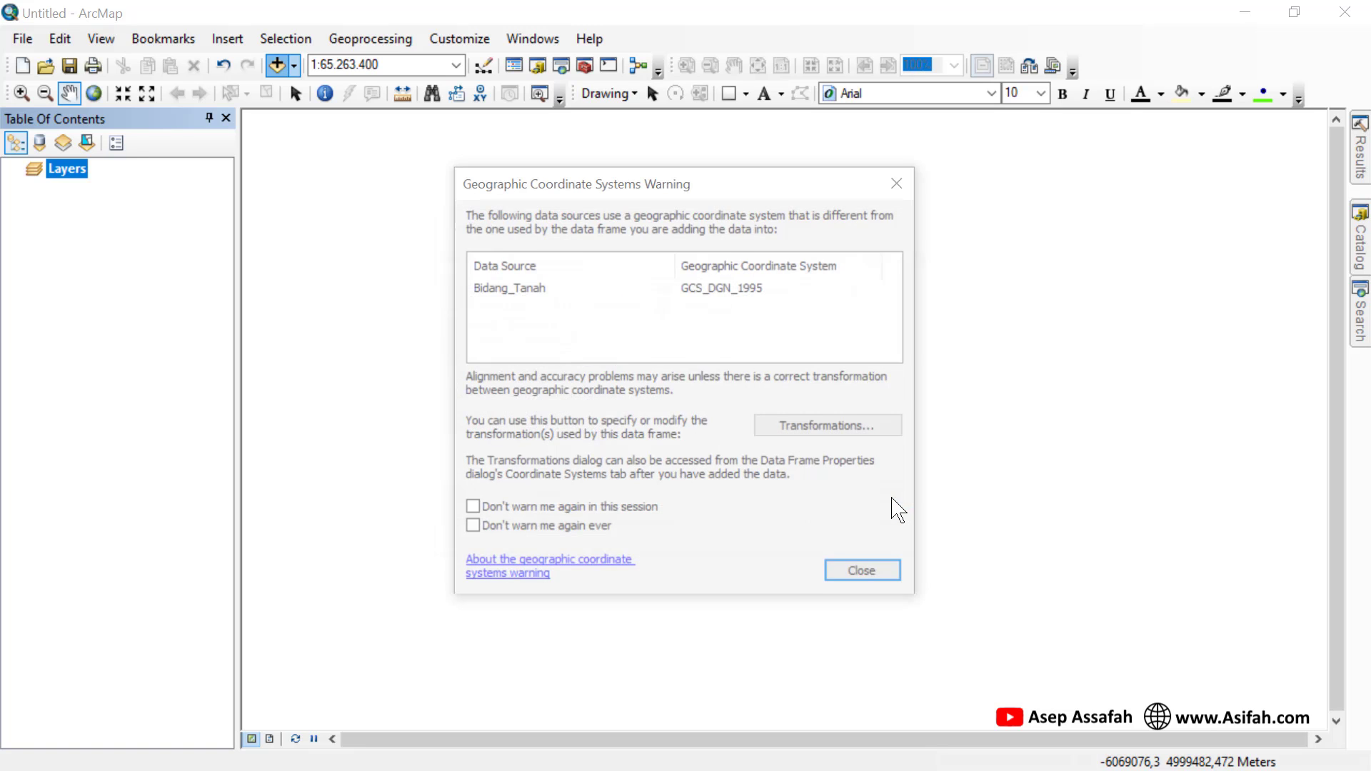
click(873, 580)
Measure the area of the small isolated square parcel just southeast of the large parcel block by tracing its corners
scroll(625, 676, up, 2)
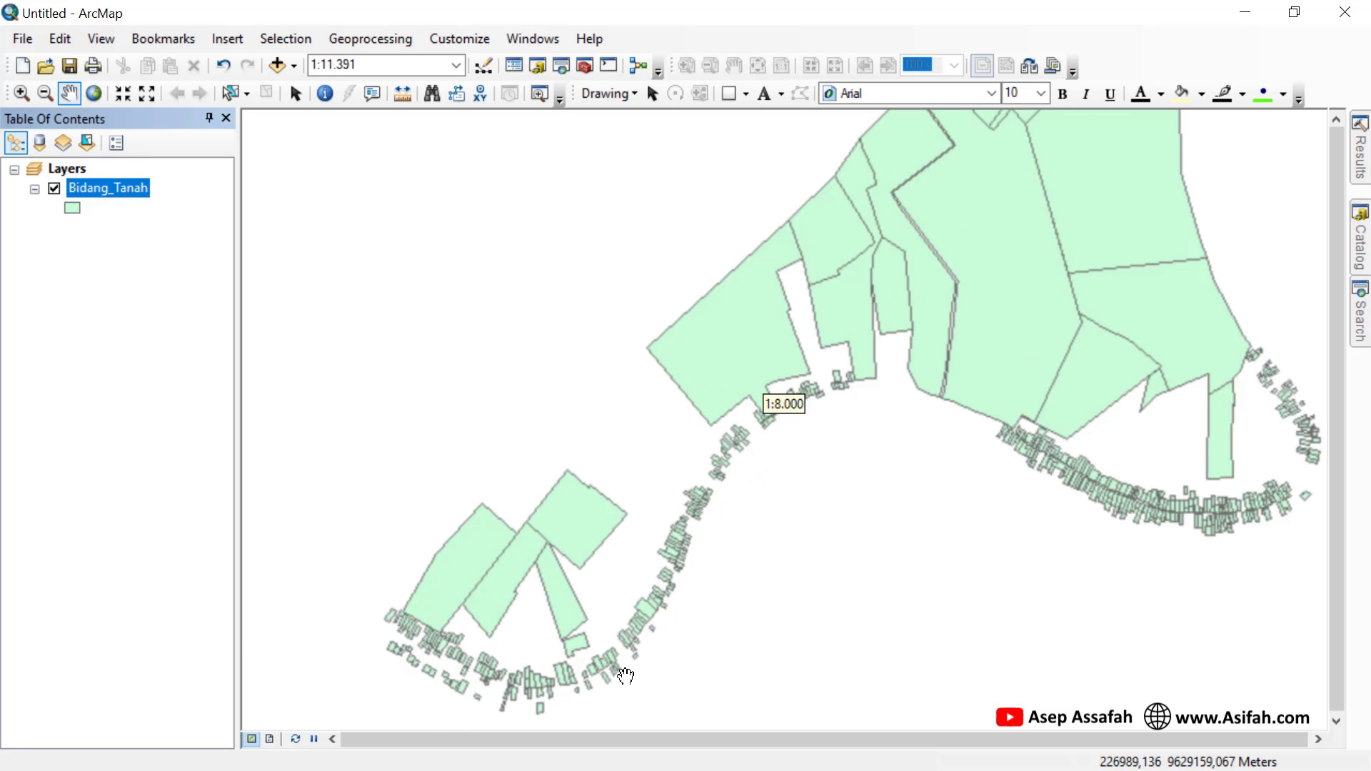
scroll(626, 676, up, 6)
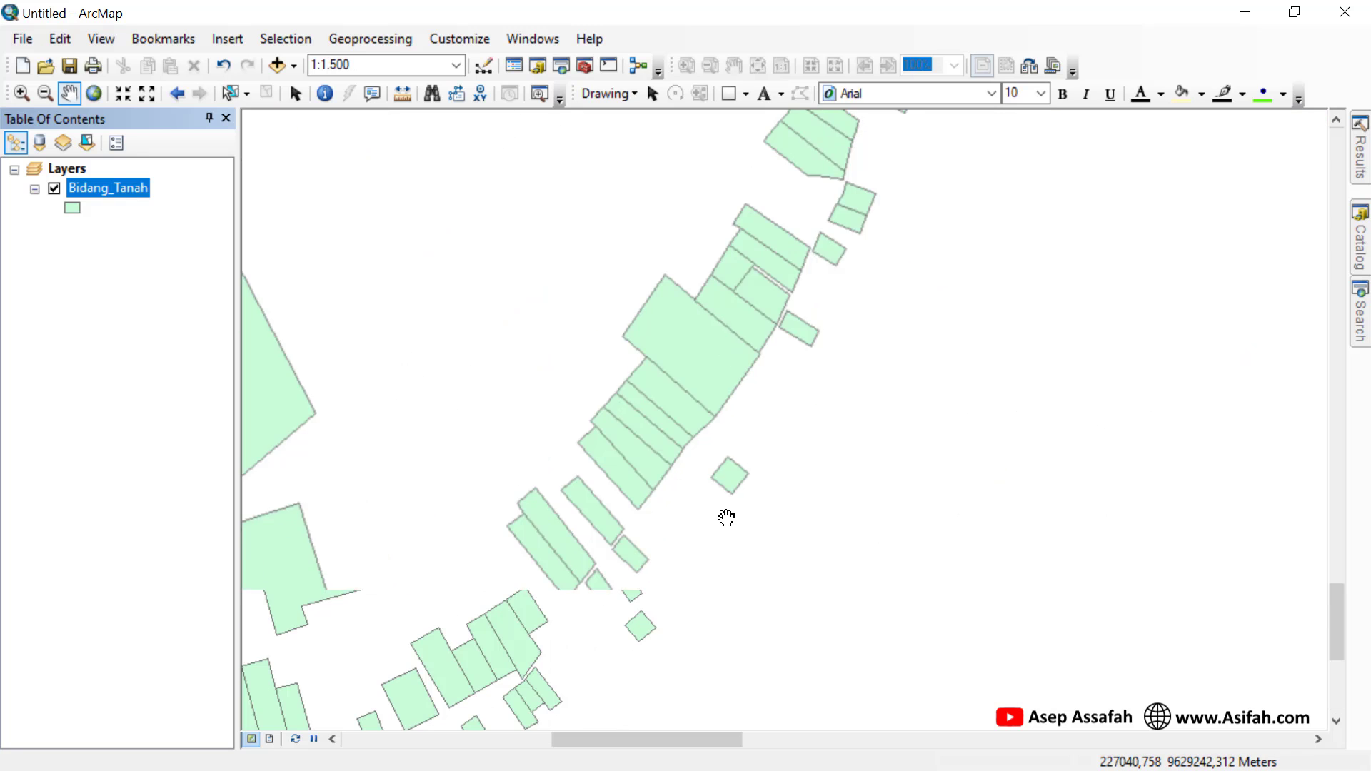
scroll(726, 518, down, 1)
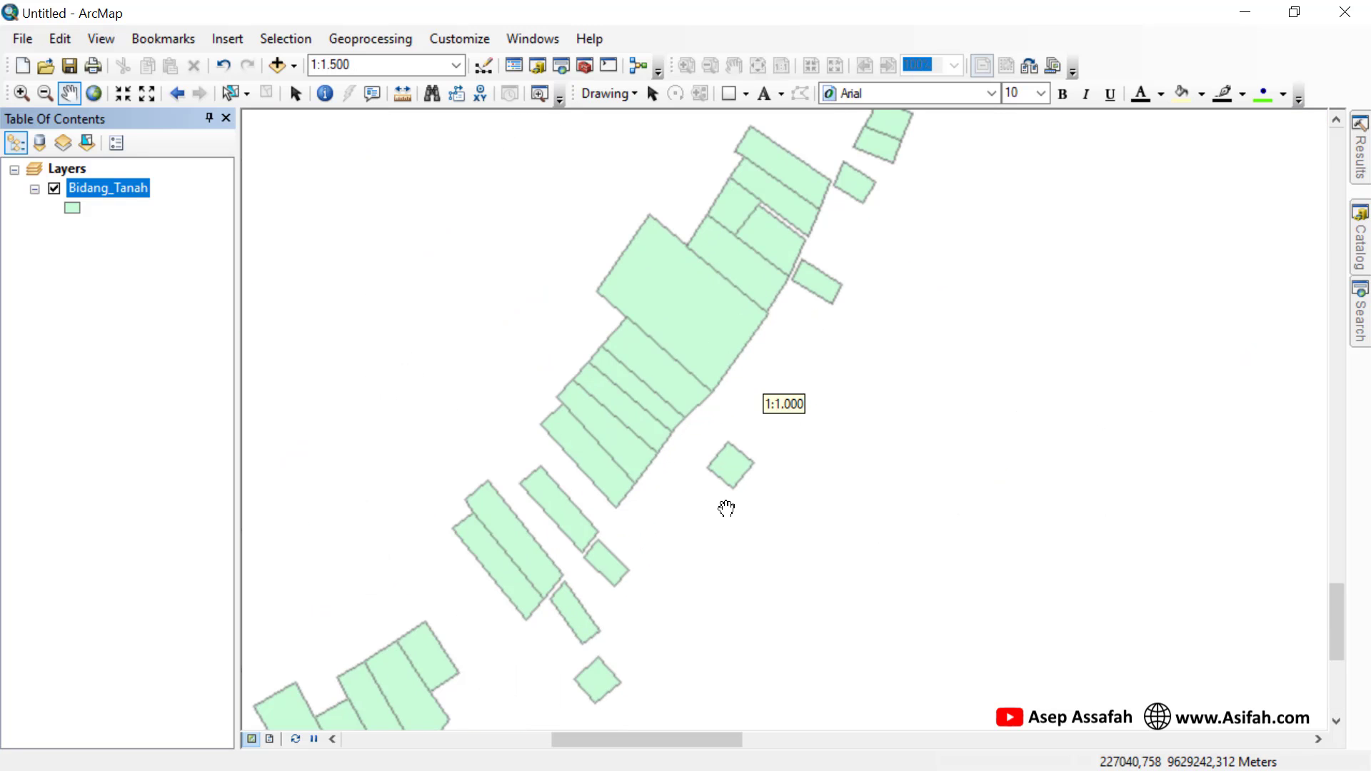
click(404, 97)
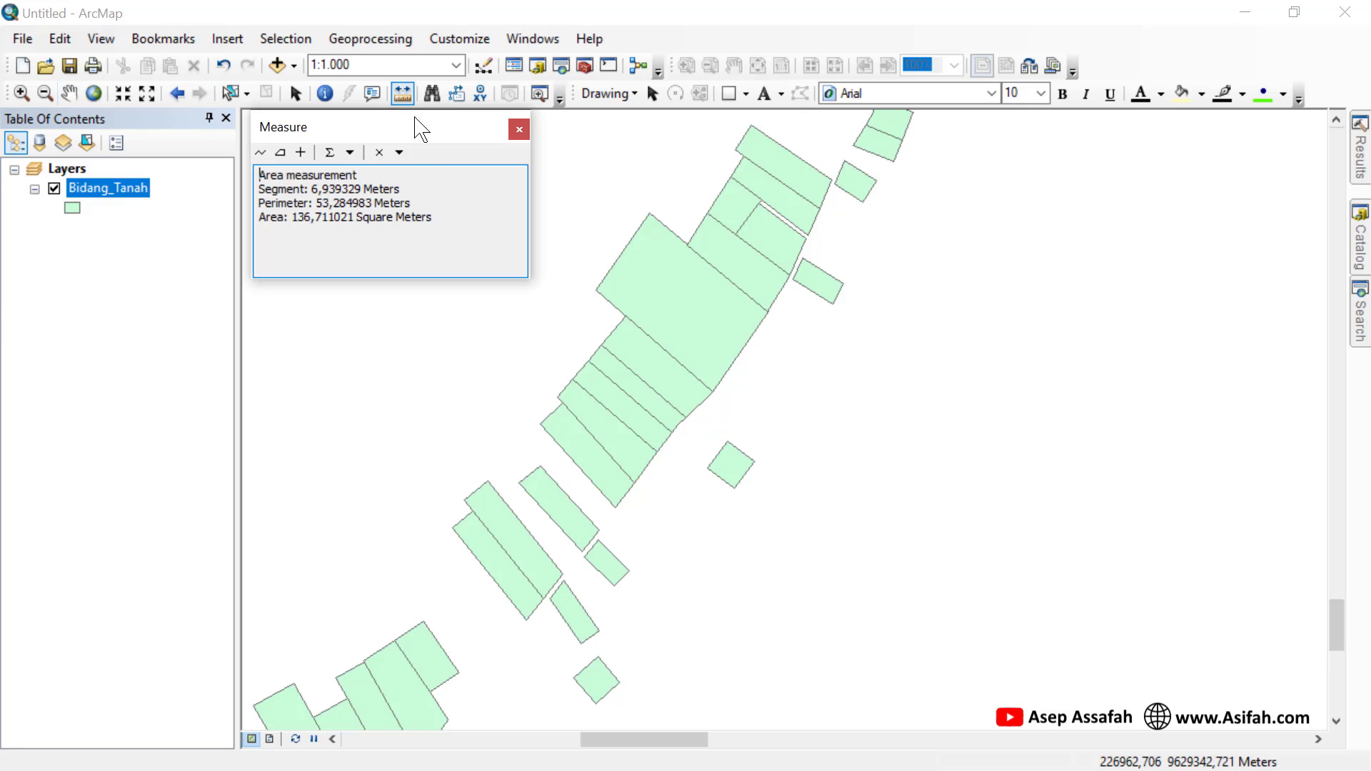
click(280, 154)
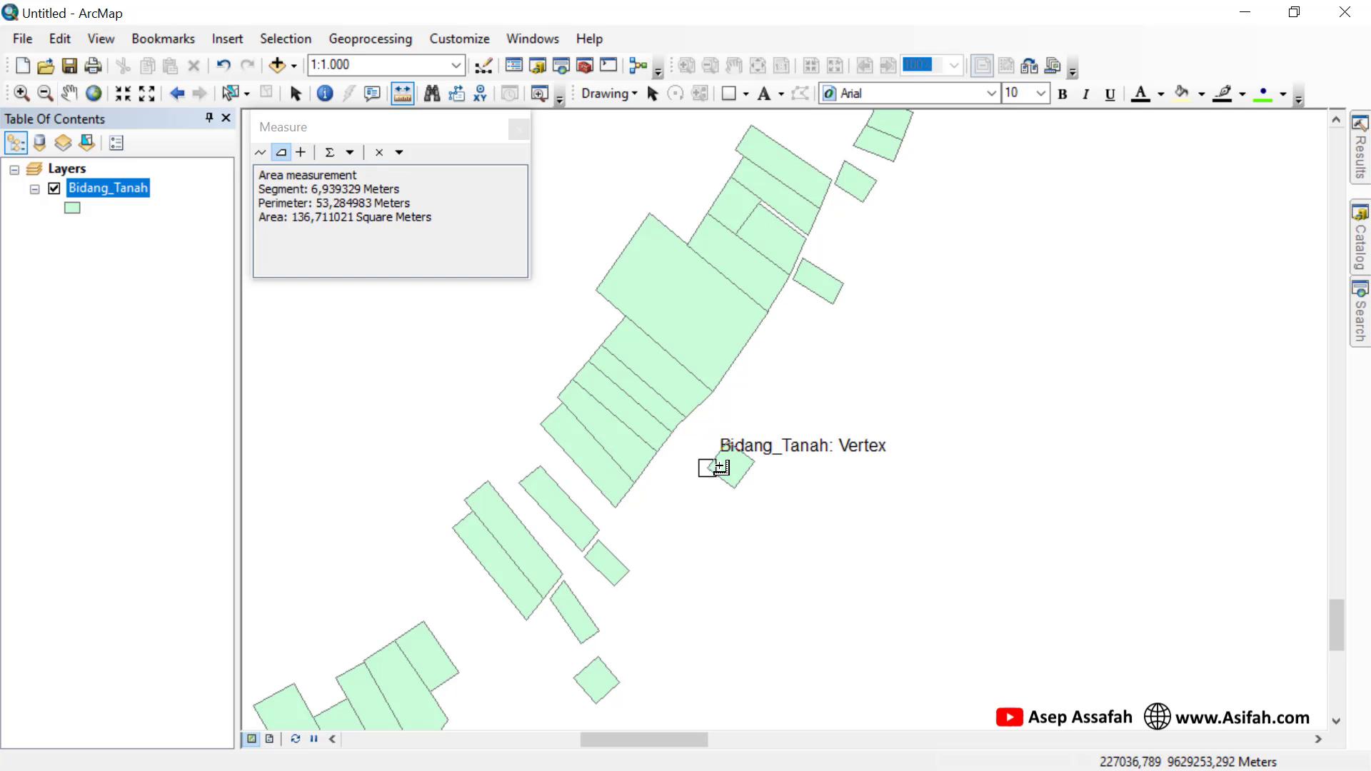
click(709, 468)
click(729, 445)
click(752, 459)
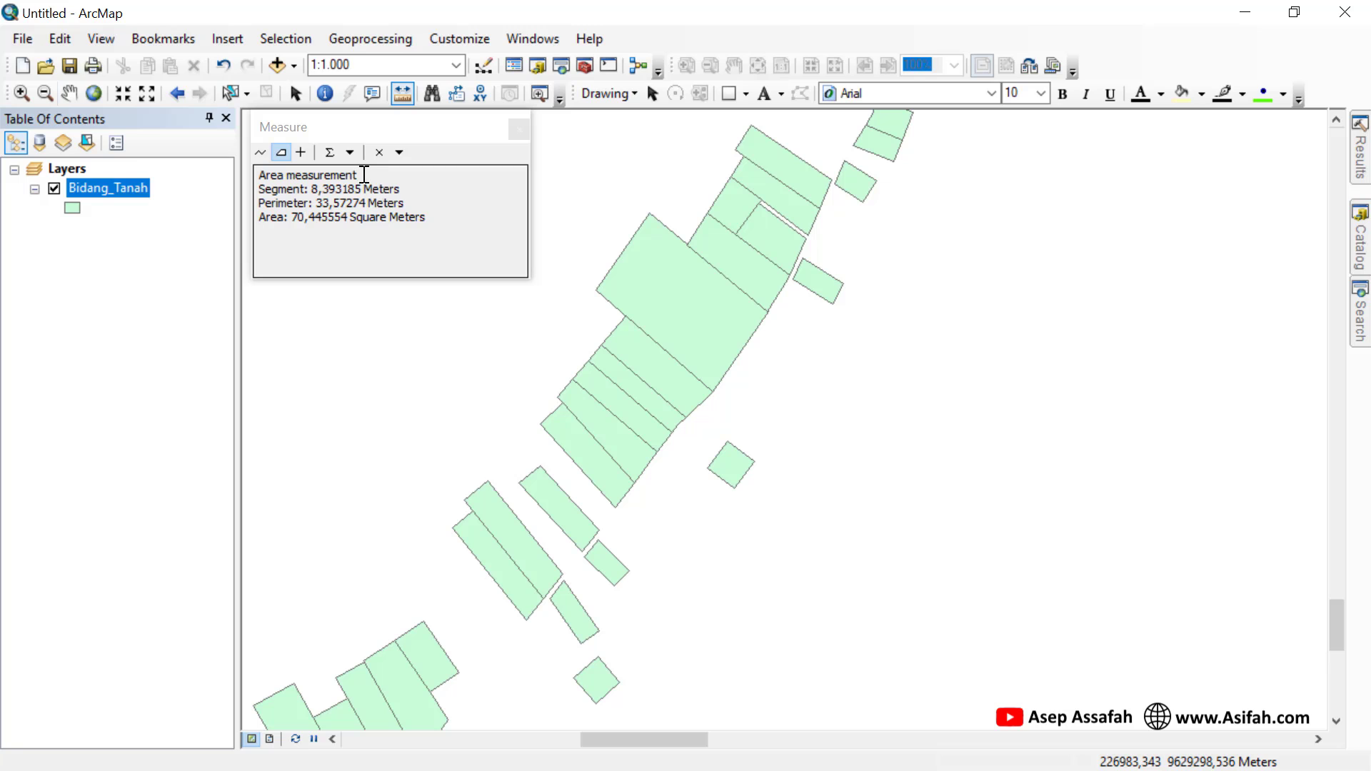
Set the measurement's area unit to Hectares and examine the converted area value
right_click(344, 166)
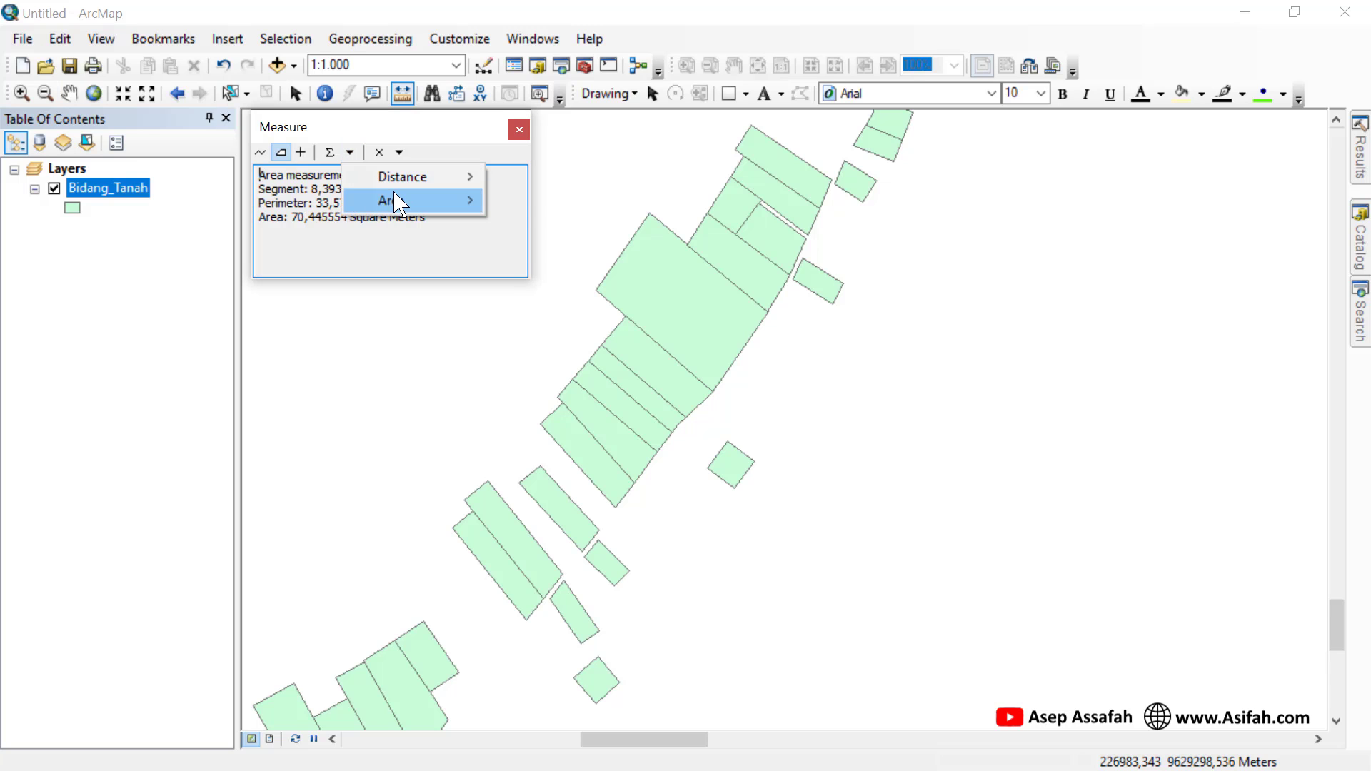
mouse_move(471, 206)
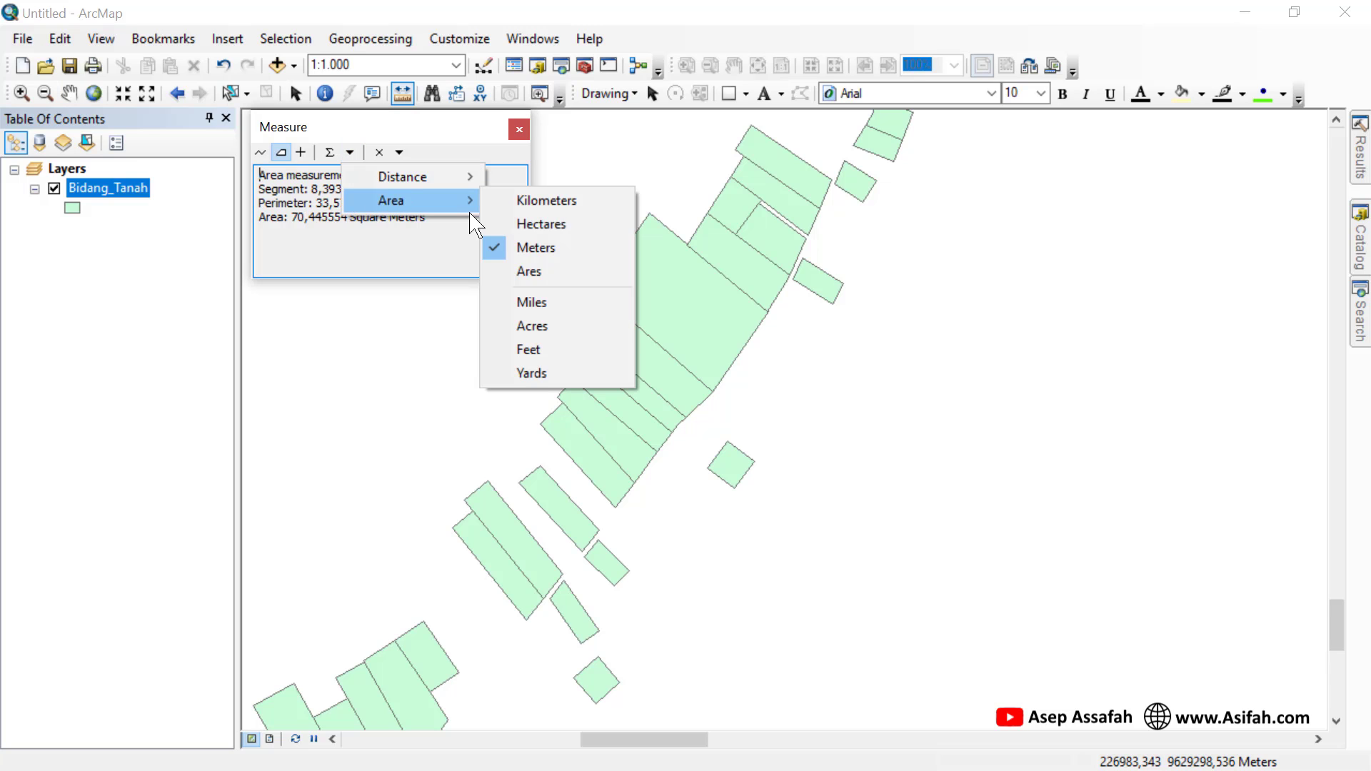
click(543, 227)
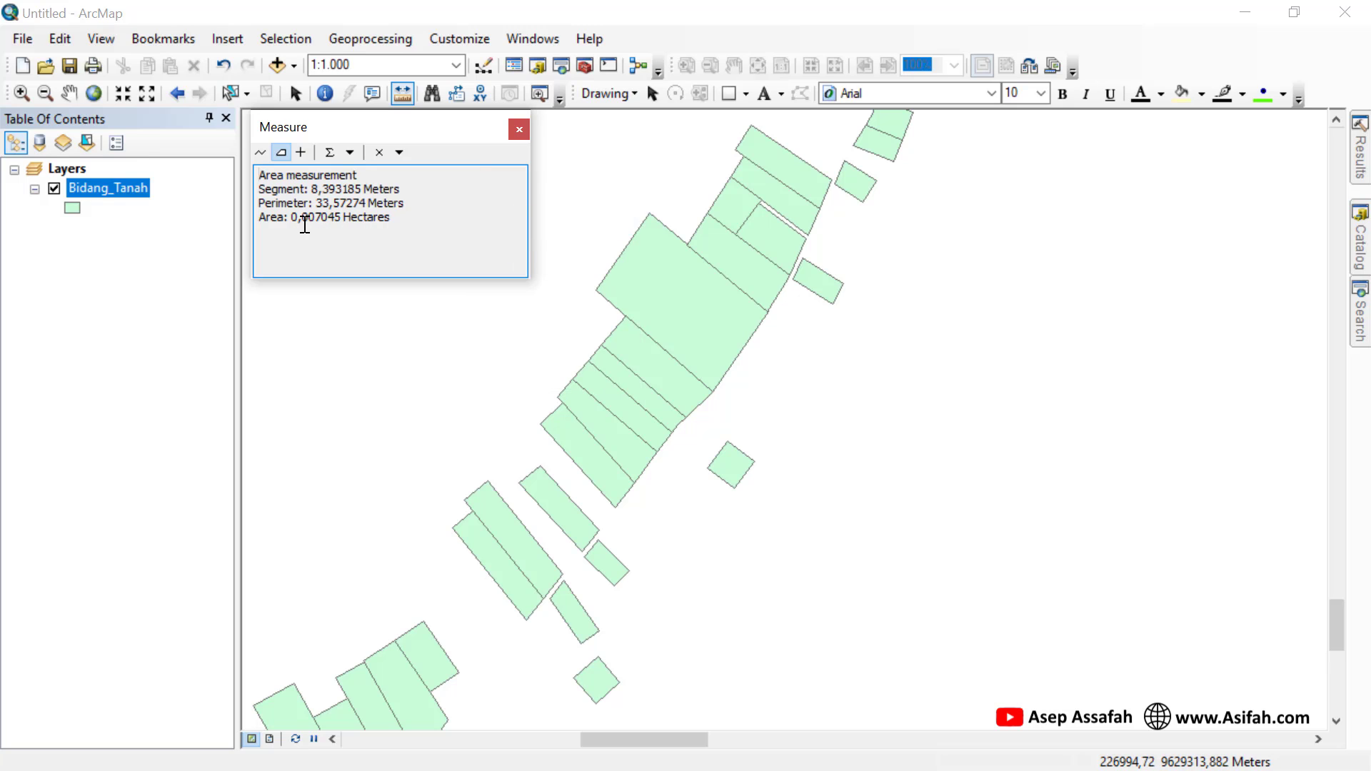
drag(384, 219, 316, 218)
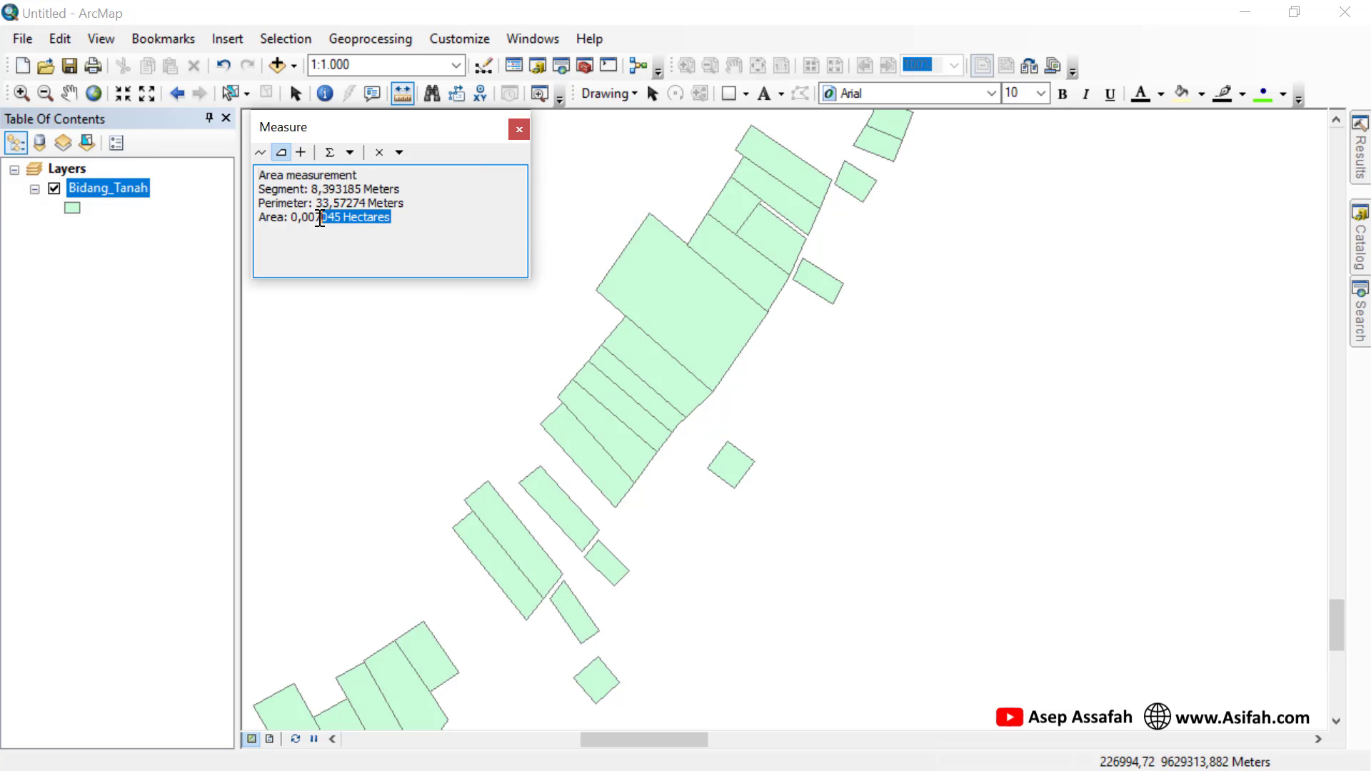
click(421, 216)
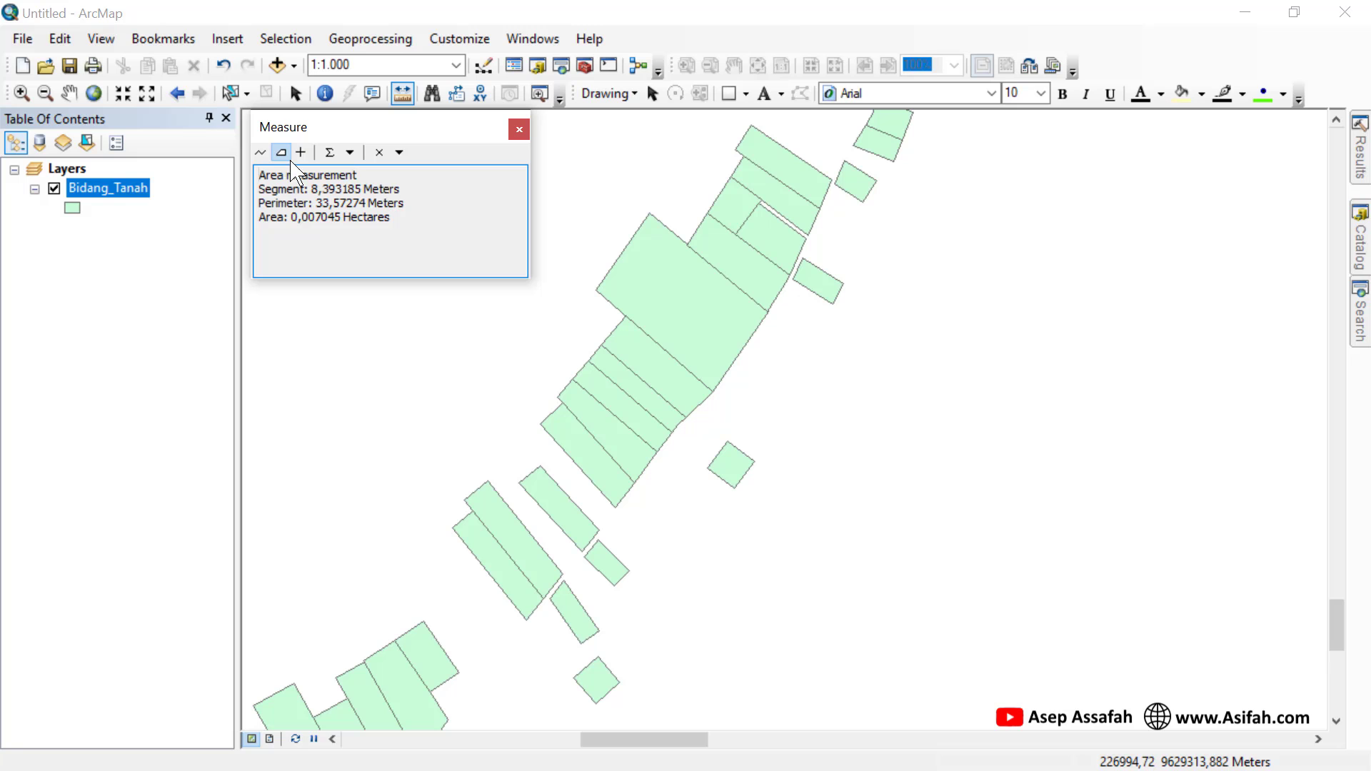
Measure the area of the small square parcel at the southern end of the parcel row by tracing its corners
click(595, 704)
click(618, 681)
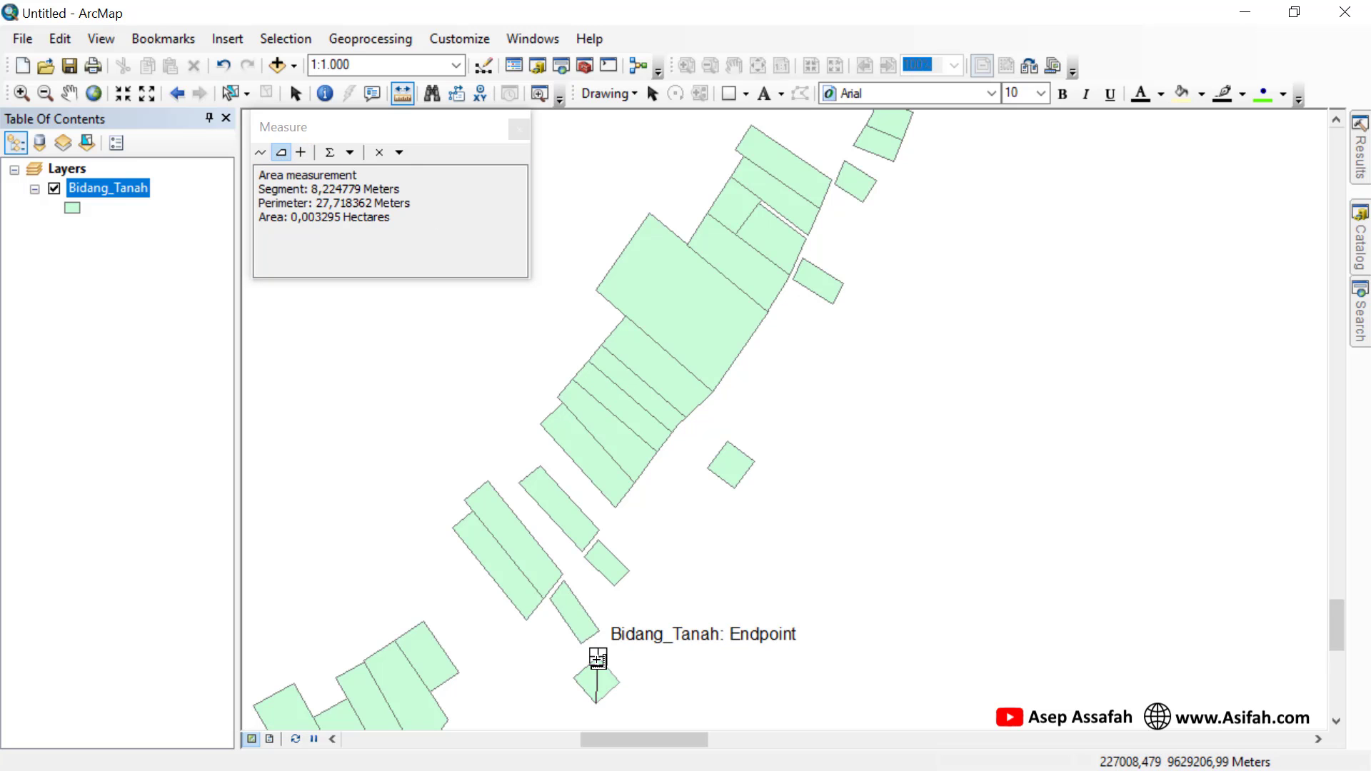
click(597, 659)
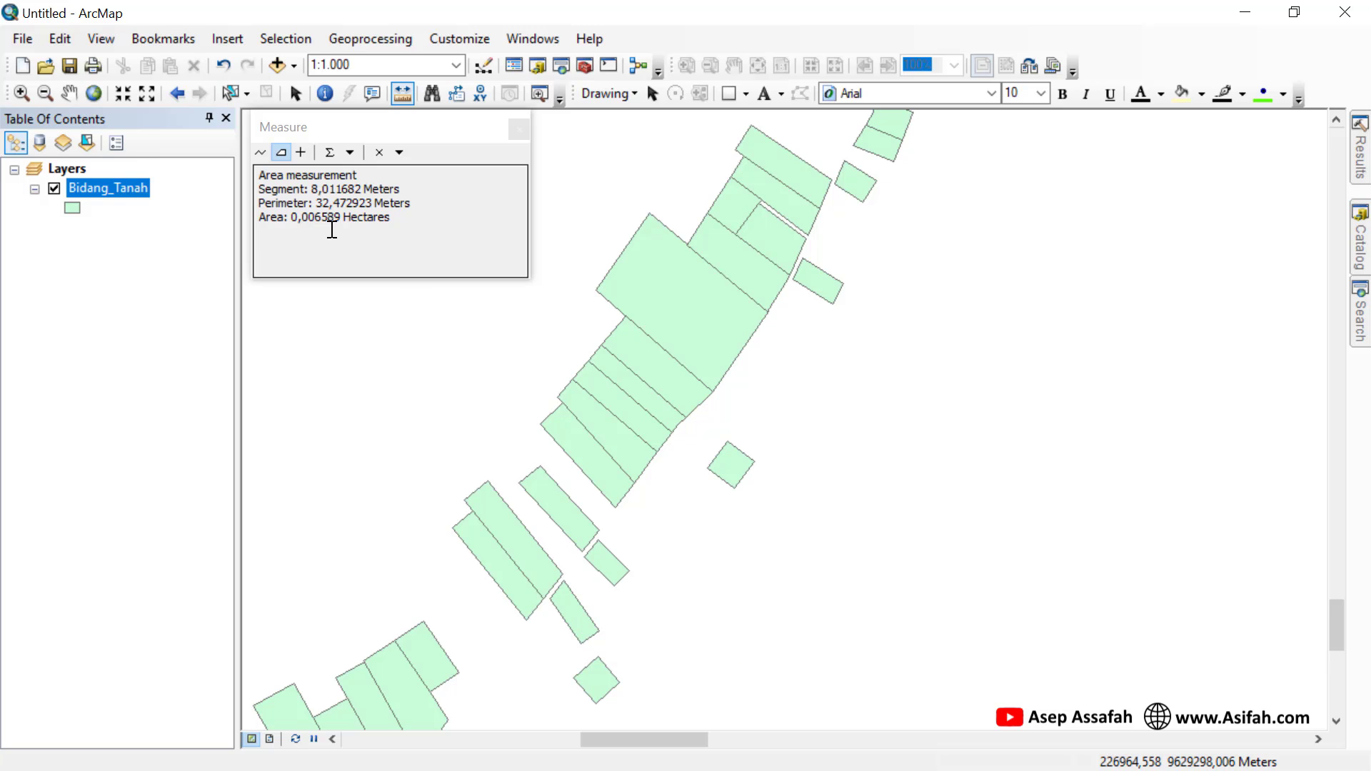
Set the measurement's area unit to Meters and close the Measure window
click(351, 153)
mouse_move(392, 201)
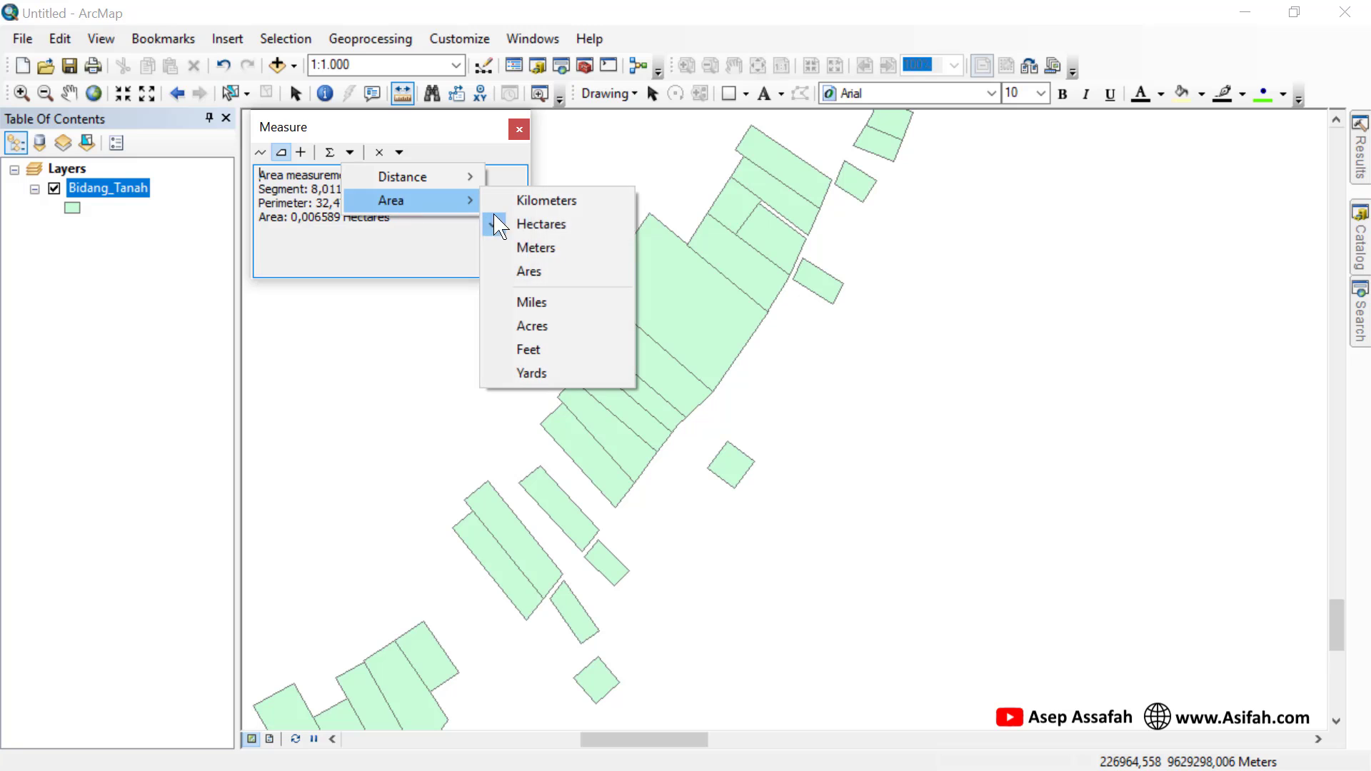
click(554, 249)
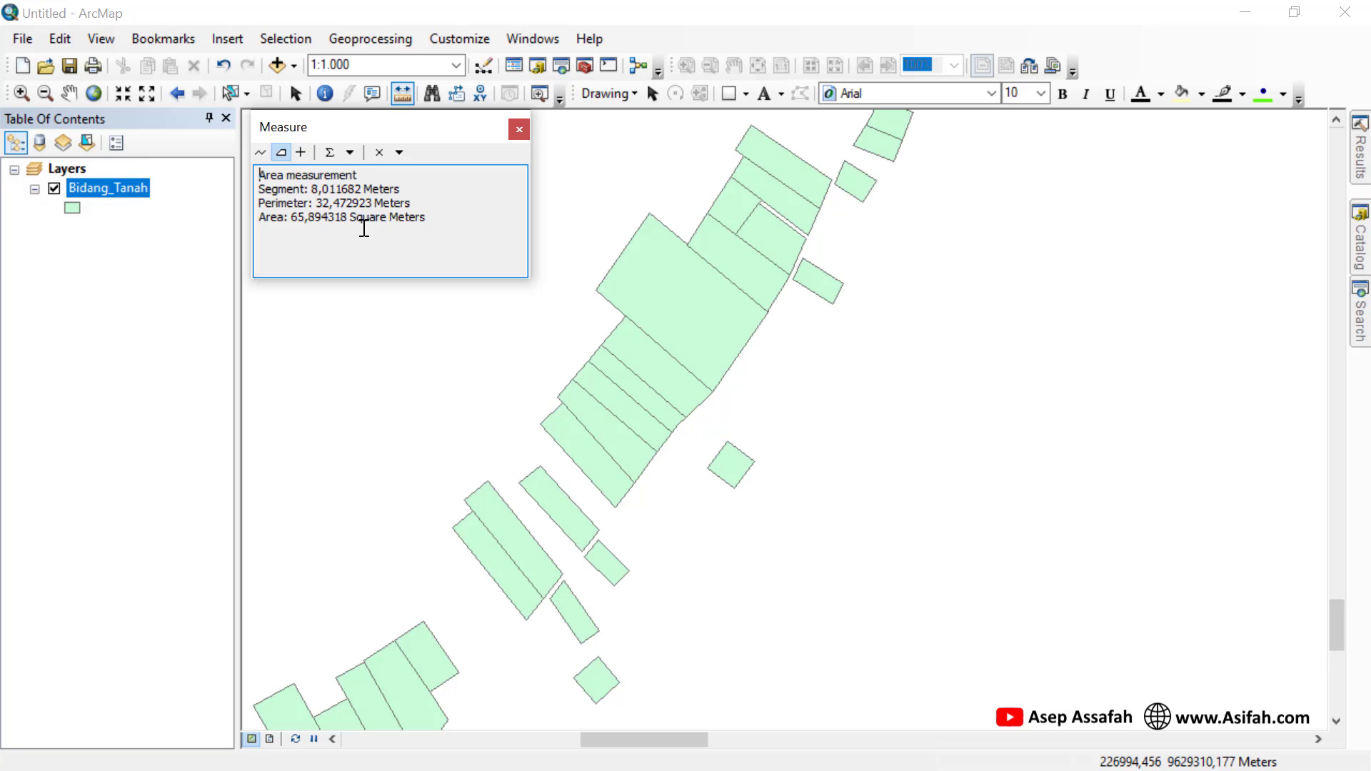
click(519, 129)
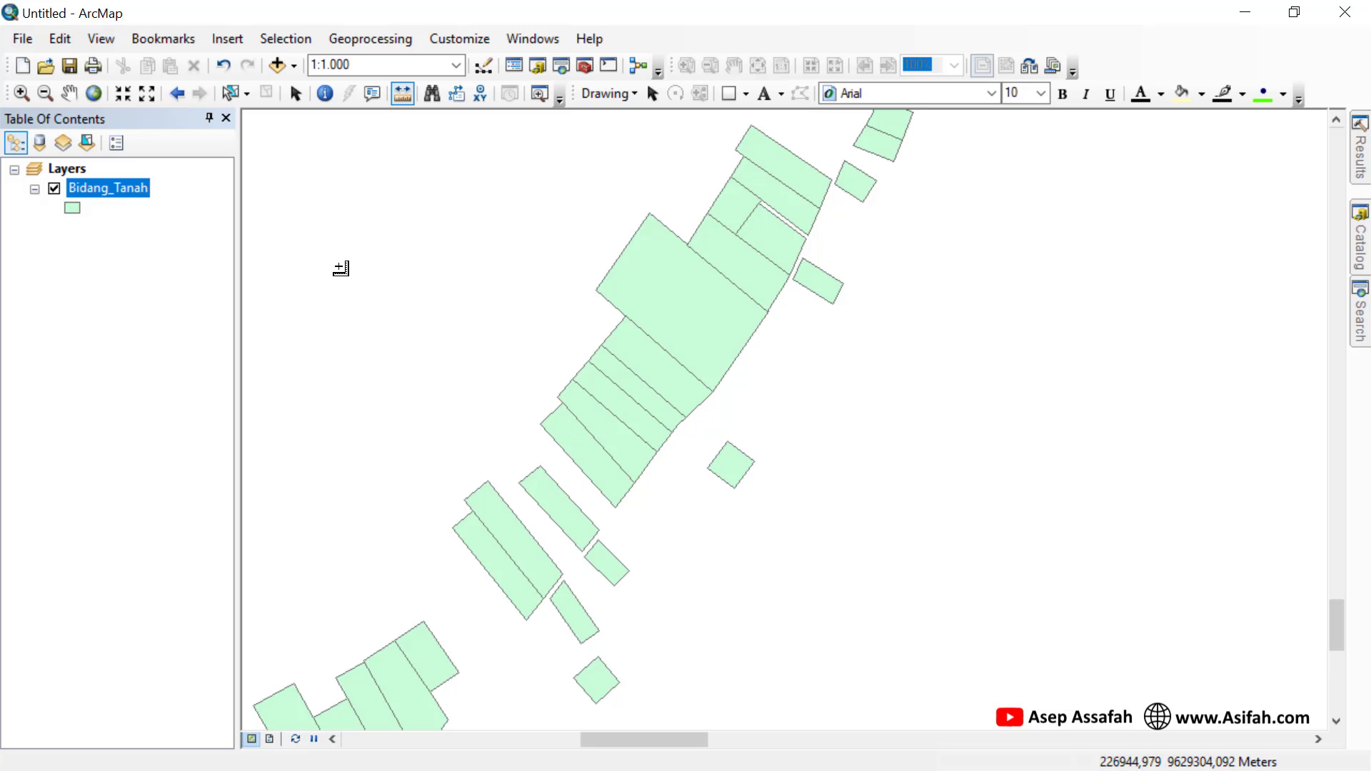
Create a new map document from the Blank Map template, discarding the changes to the current map
click(25, 70)
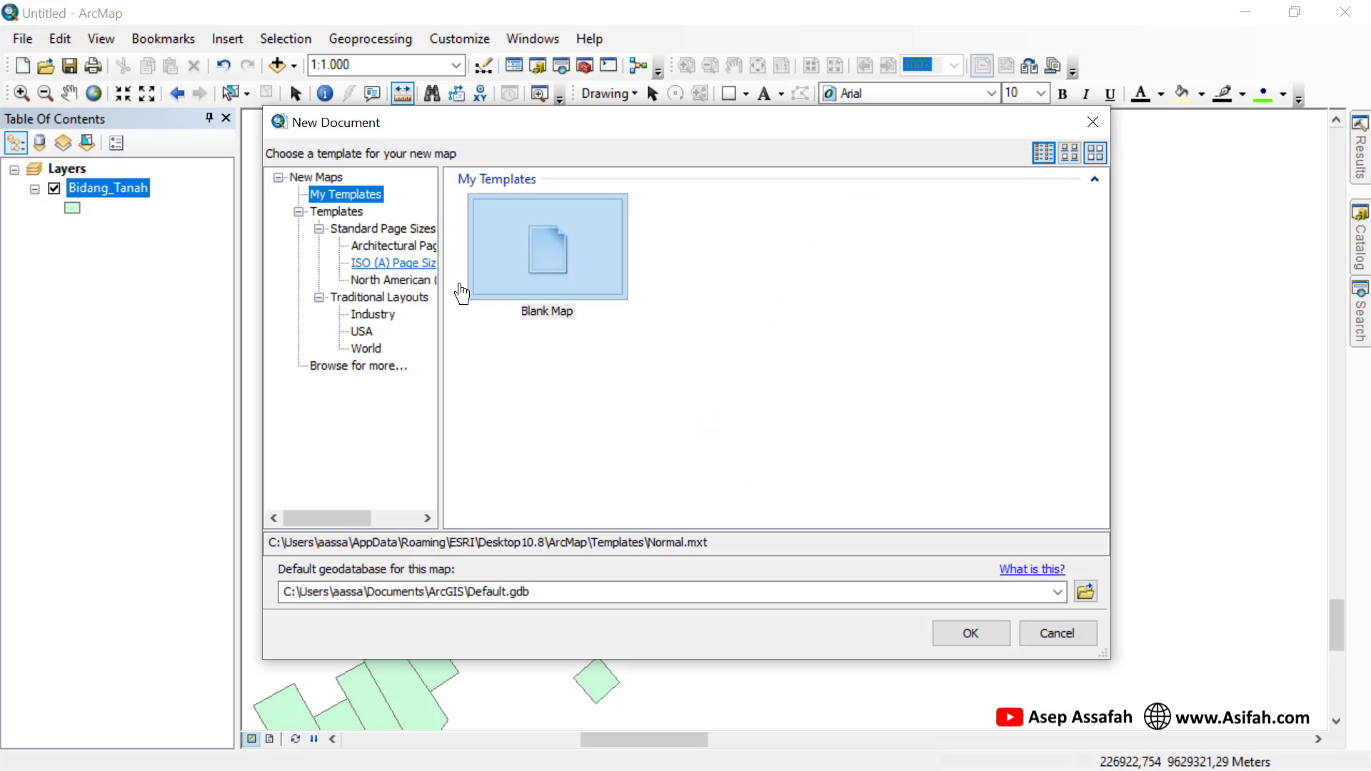
click(584, 264)
click(983, 636)
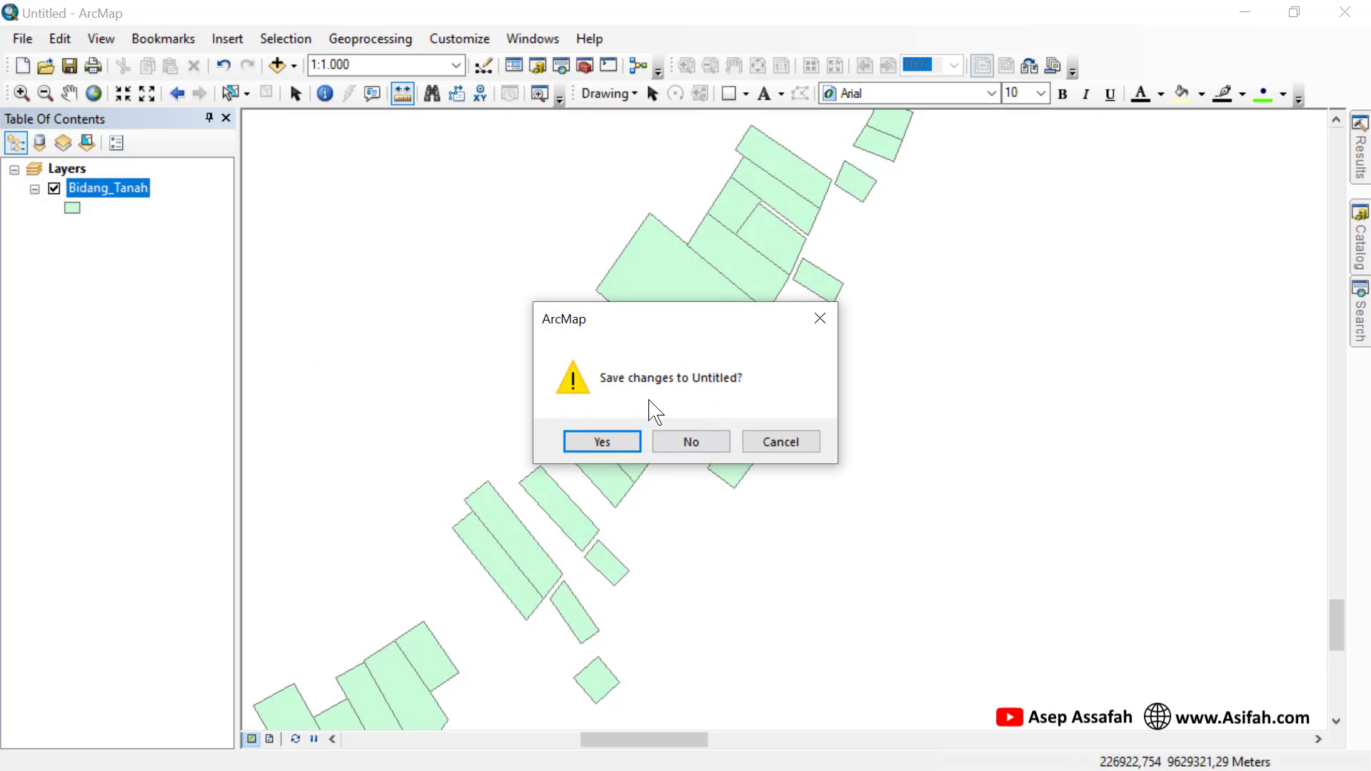
click(697, 440)
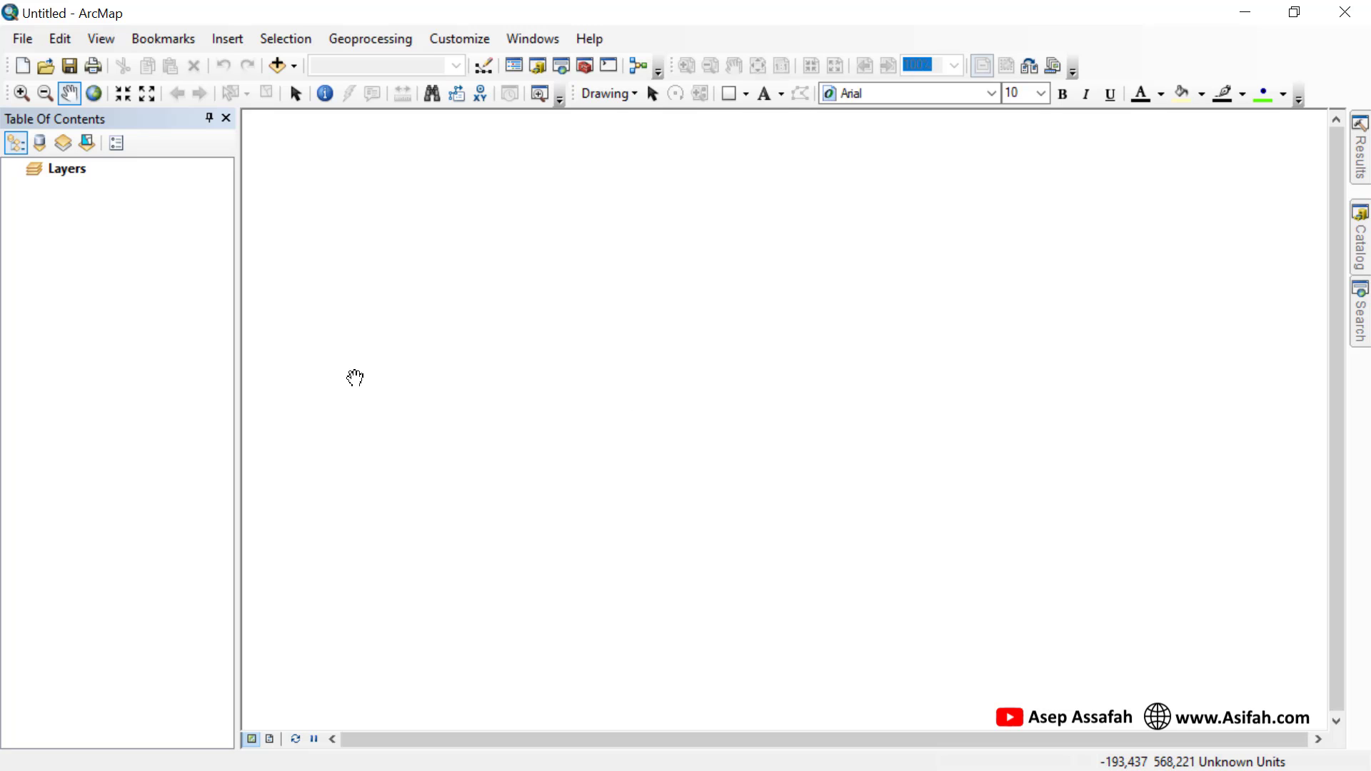
Add the Bidang_Tanah.shp shapefile from the Data Raster folder to the map and open its attribute table
click(277, 65)
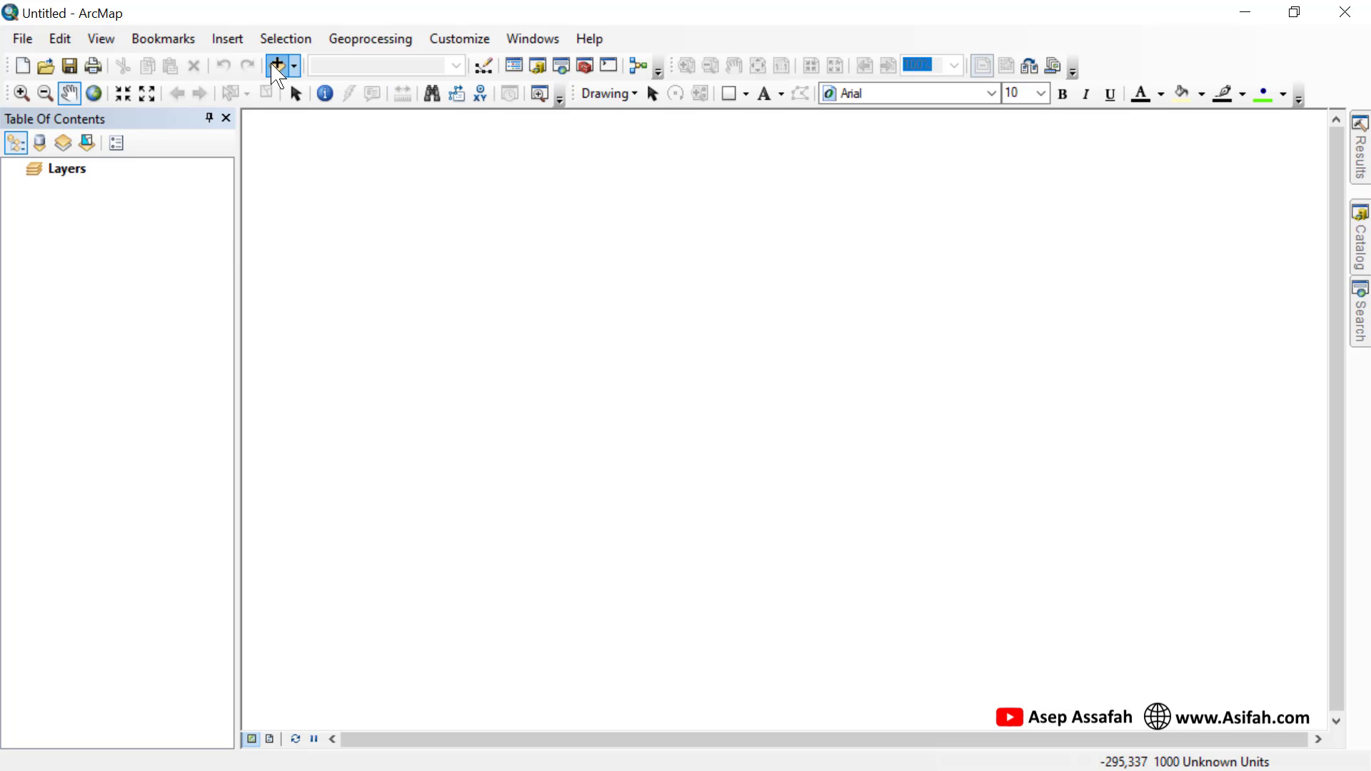
click(521, 323)
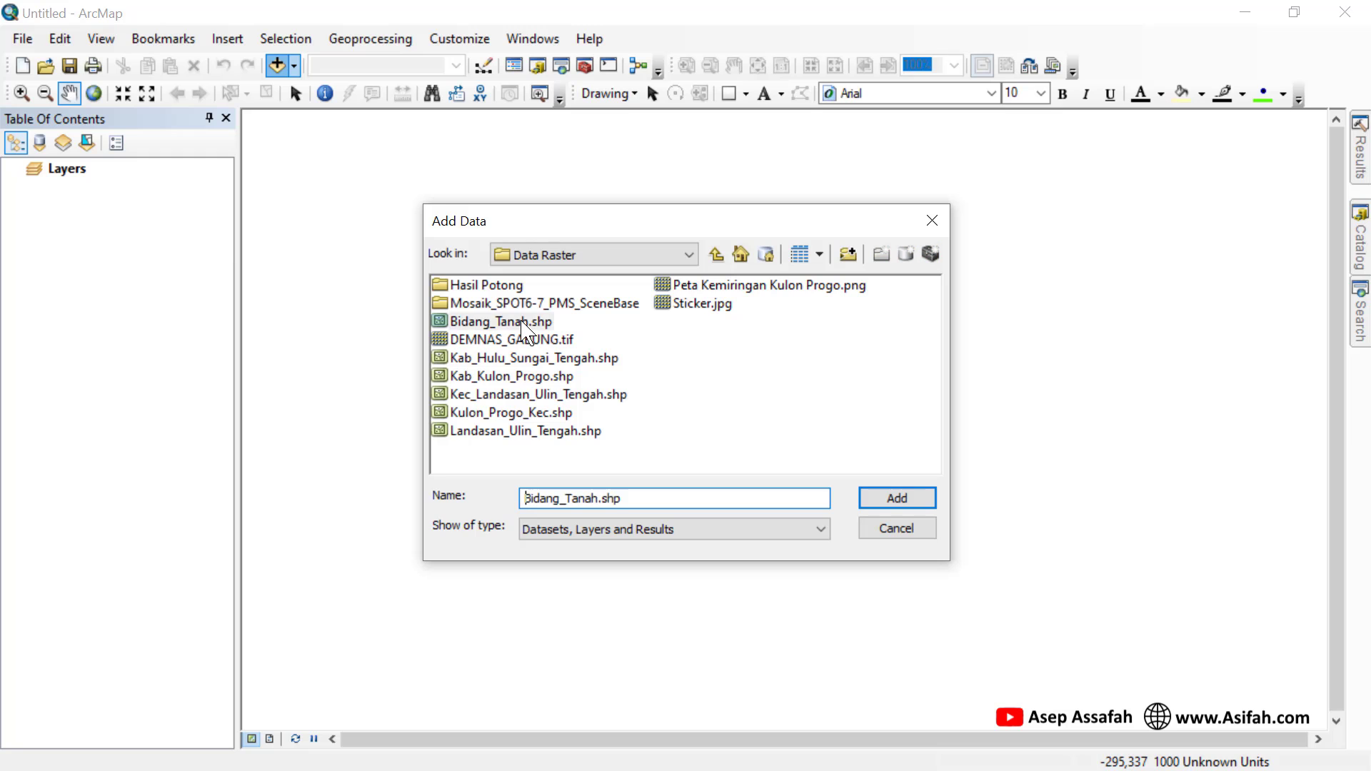
click(898, 498)
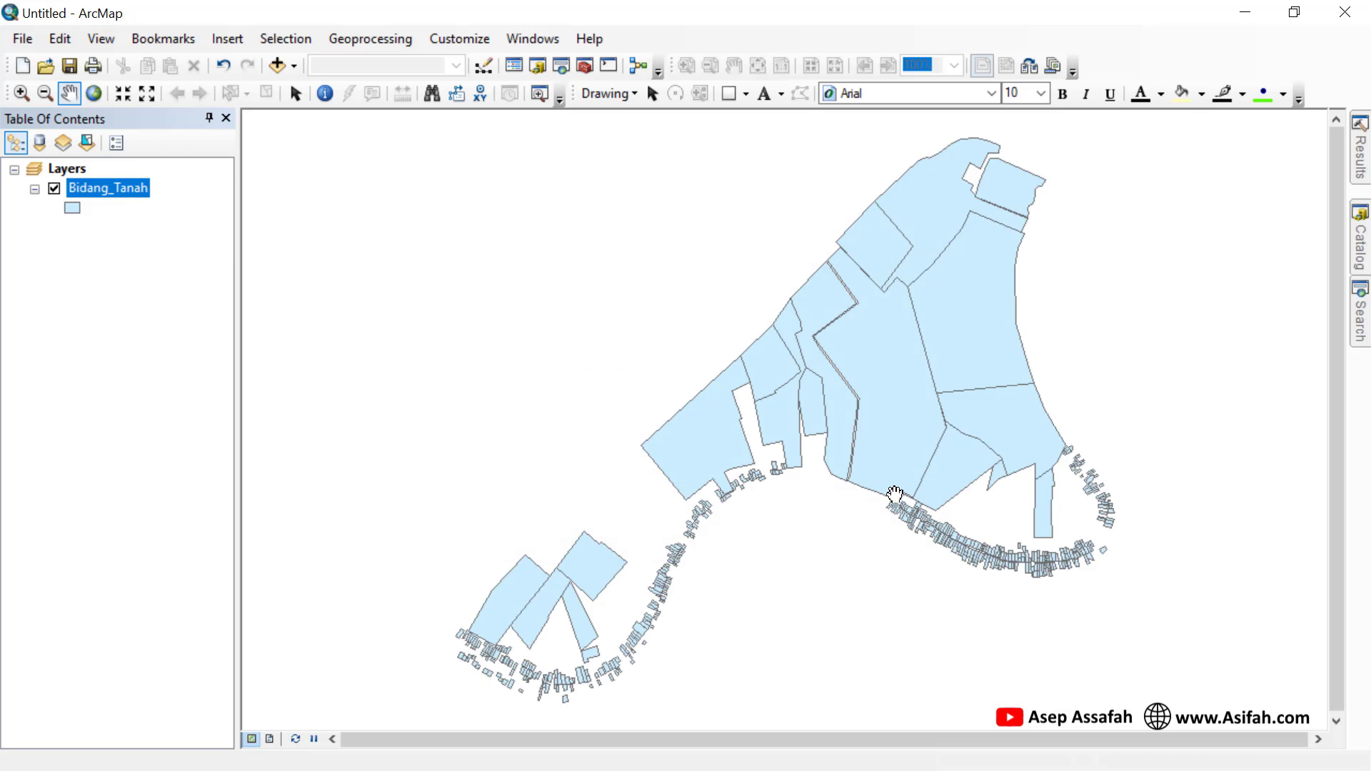
right_click(111, 200)
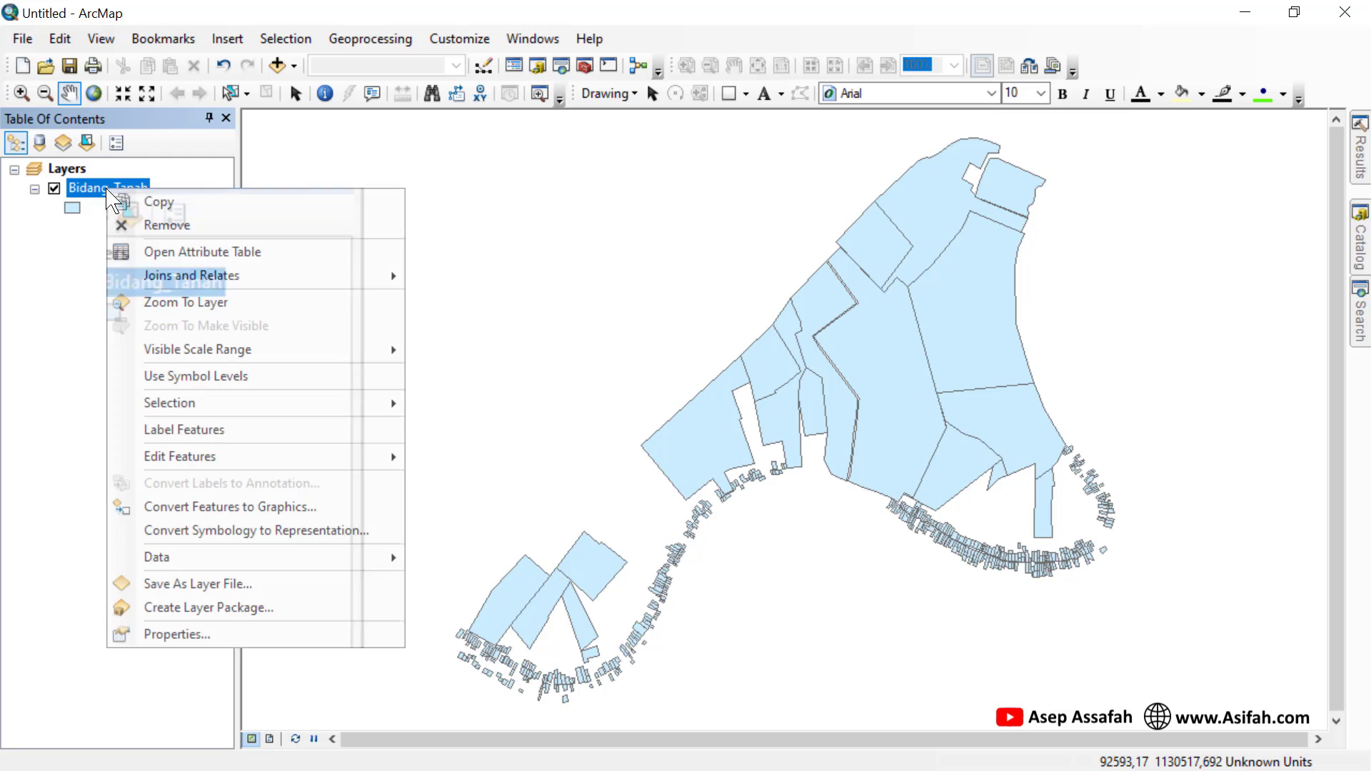
click(163, 254)
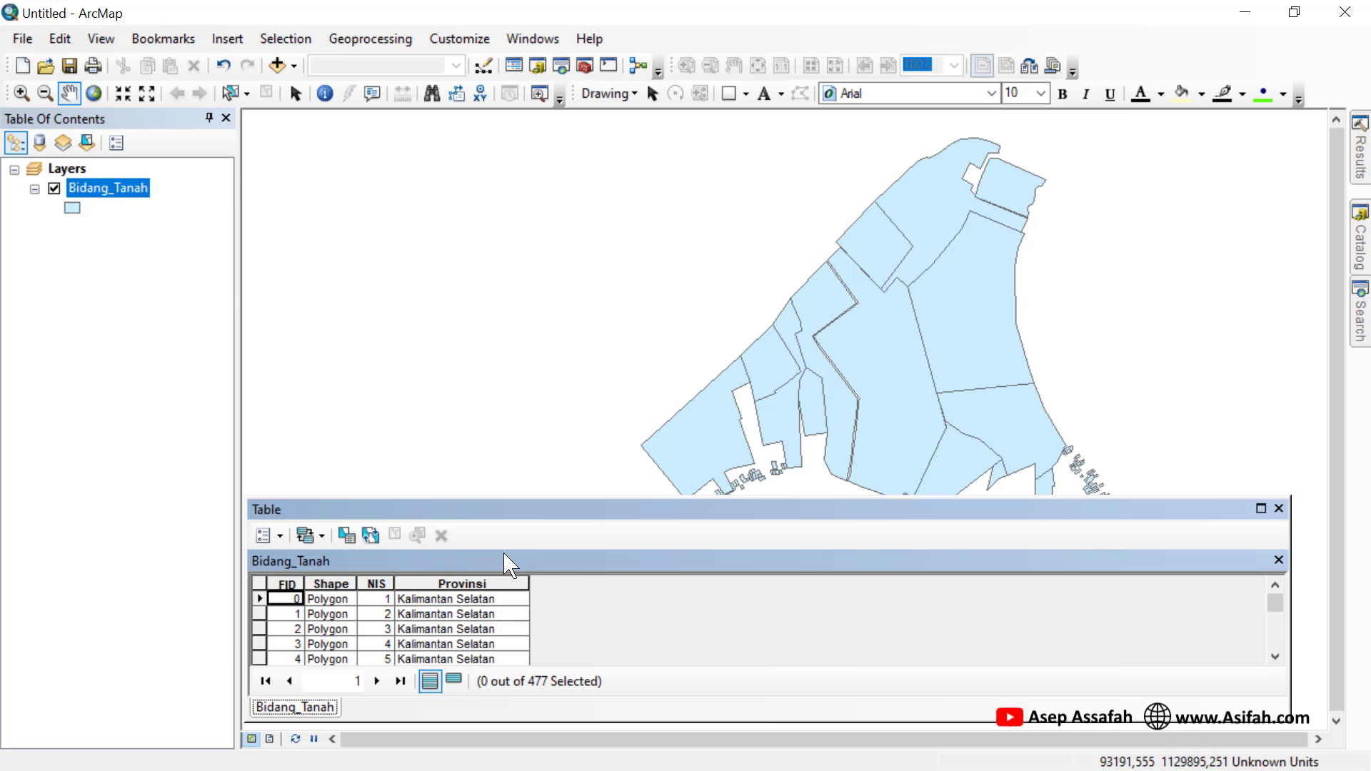
Add a field named LuasM2 of type Double to the Bidang_Tanah attribute table
click(280, 537)
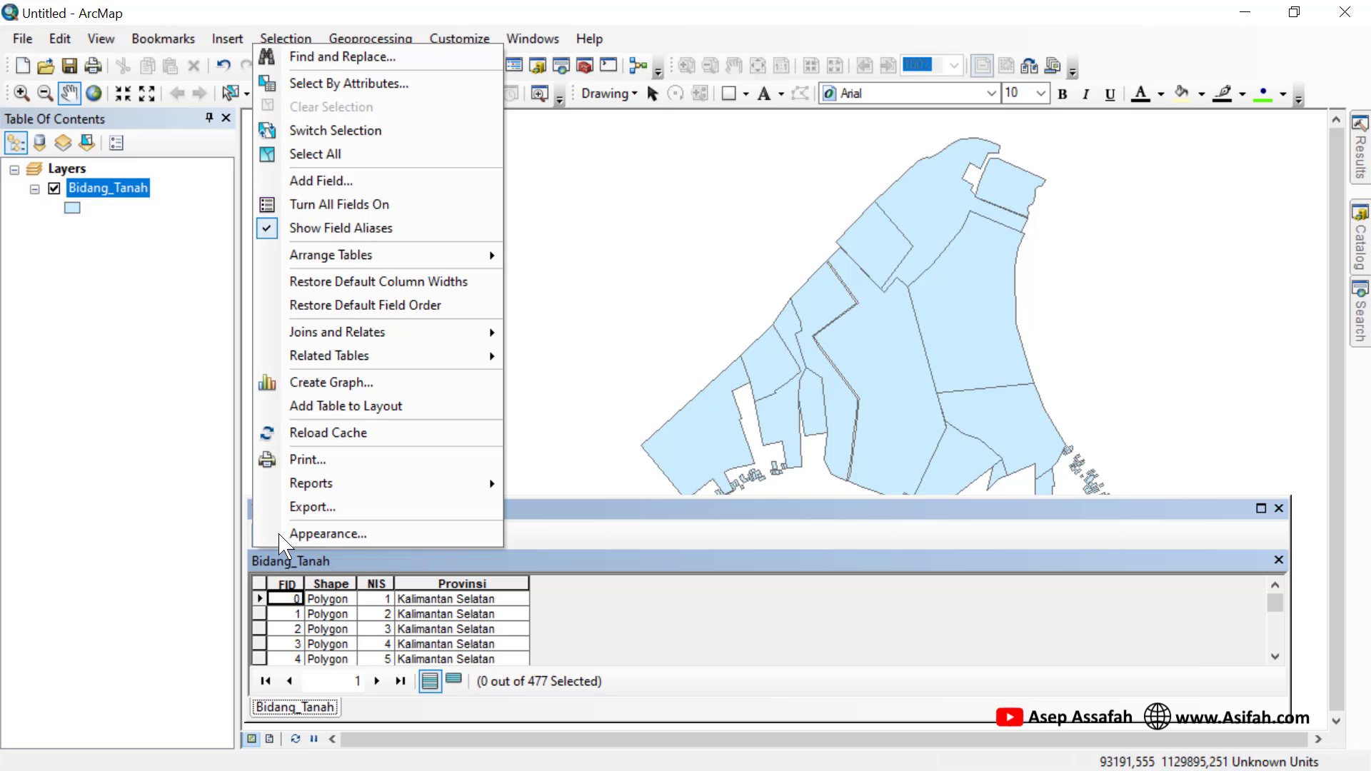
click(322, 181)
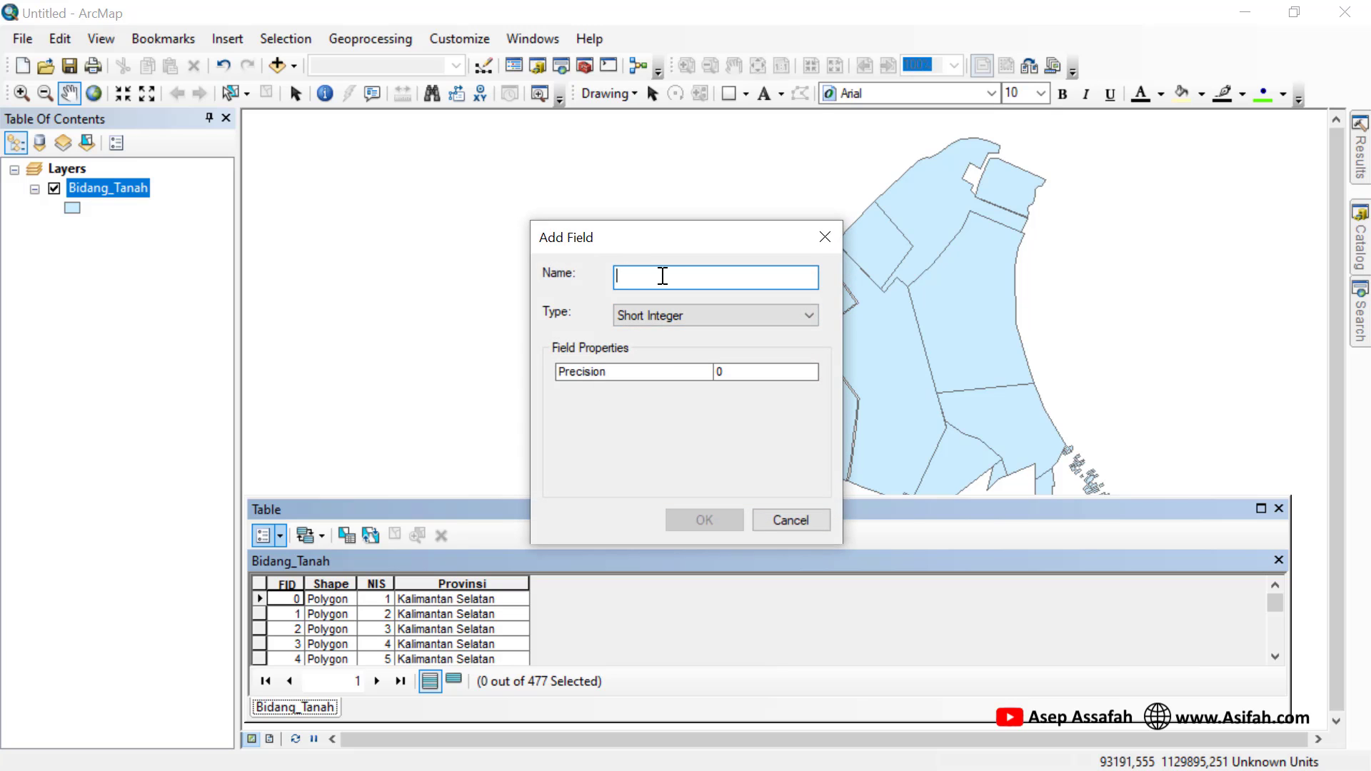
text(LuasM2)
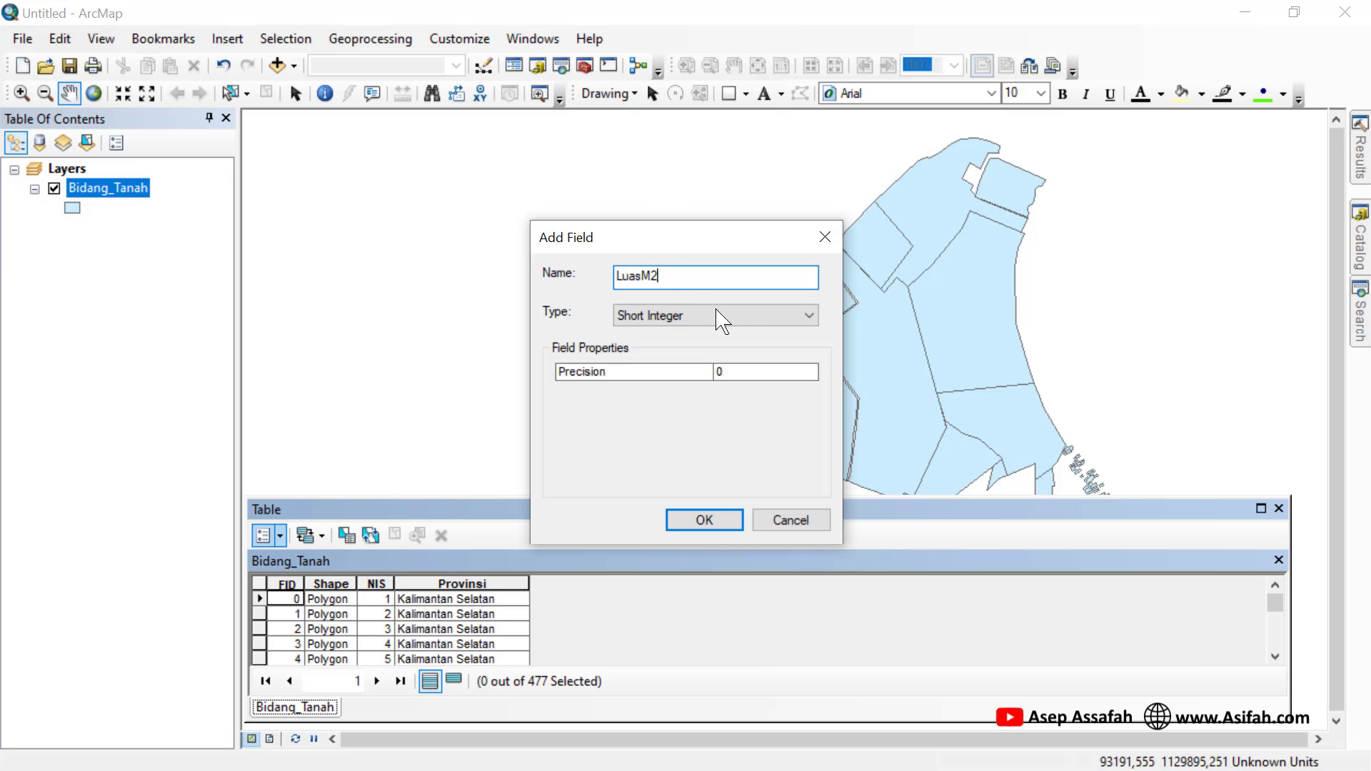
click(777, 318)
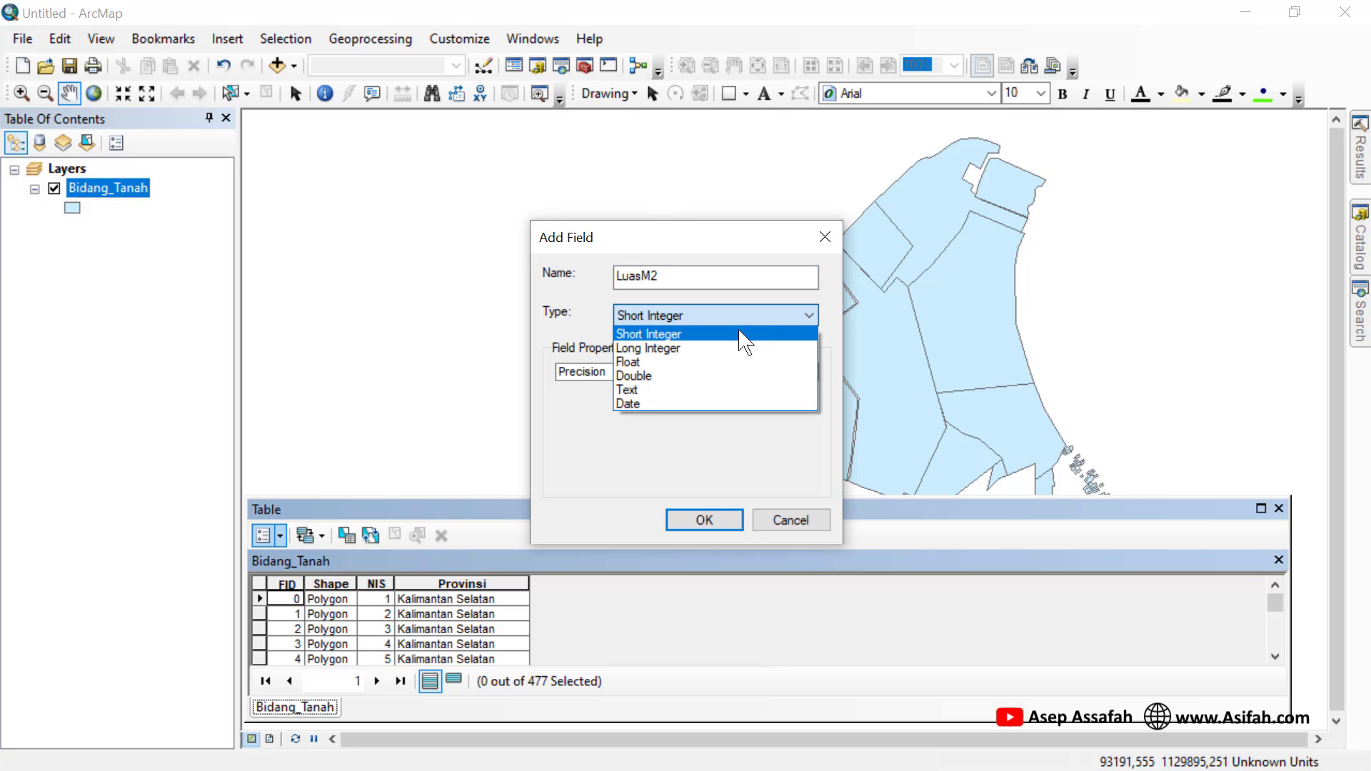
click(685, 377)
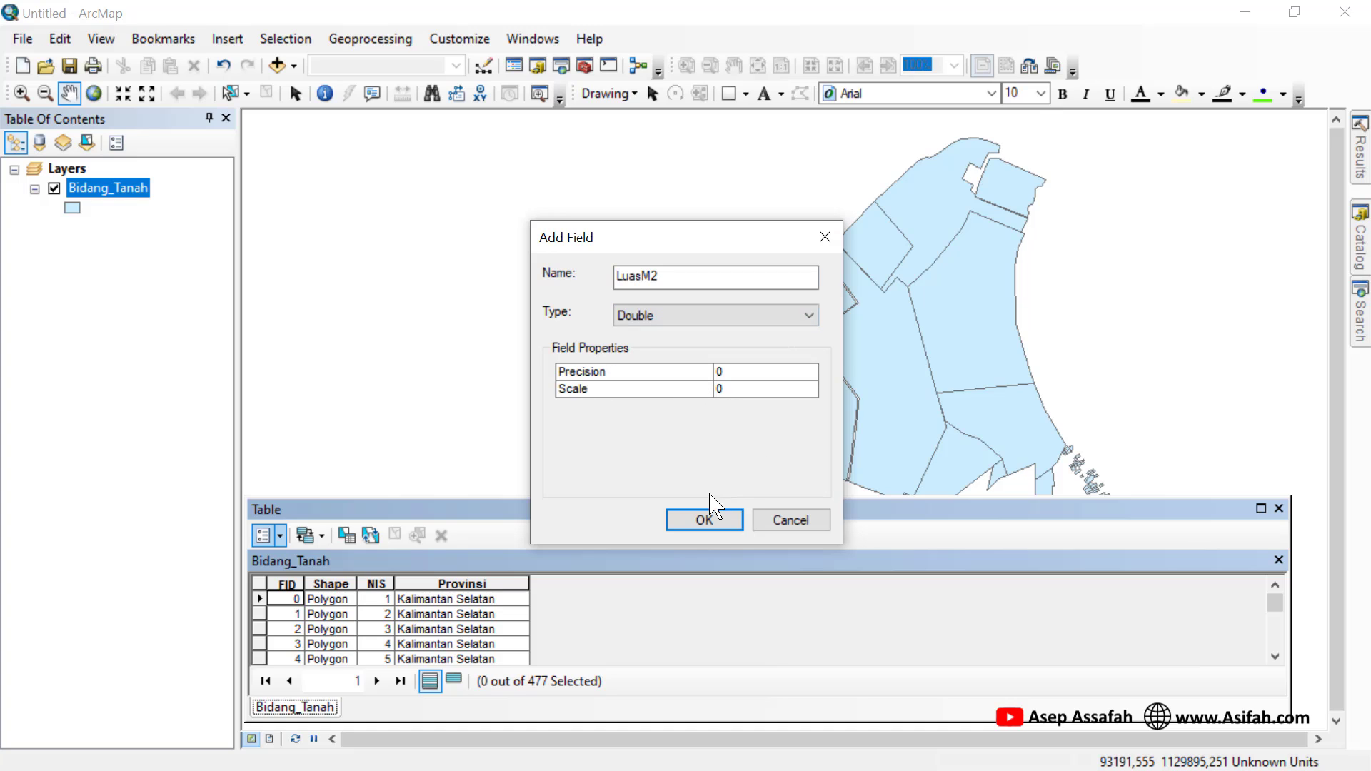
click(704, 520)
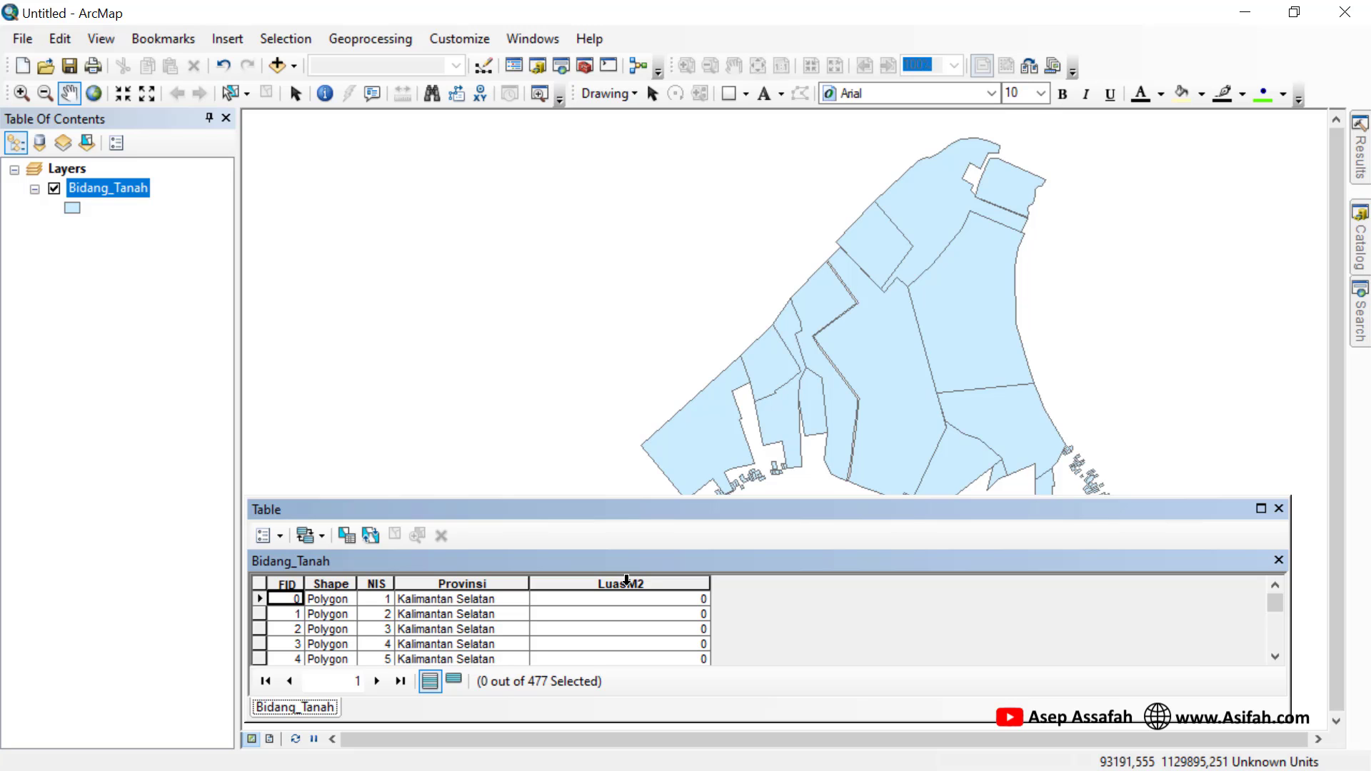
Calculate the parcels' area into the LuasM2 field in Square Meters, using the data source's coordinate system, and review the values
click(625, 582)
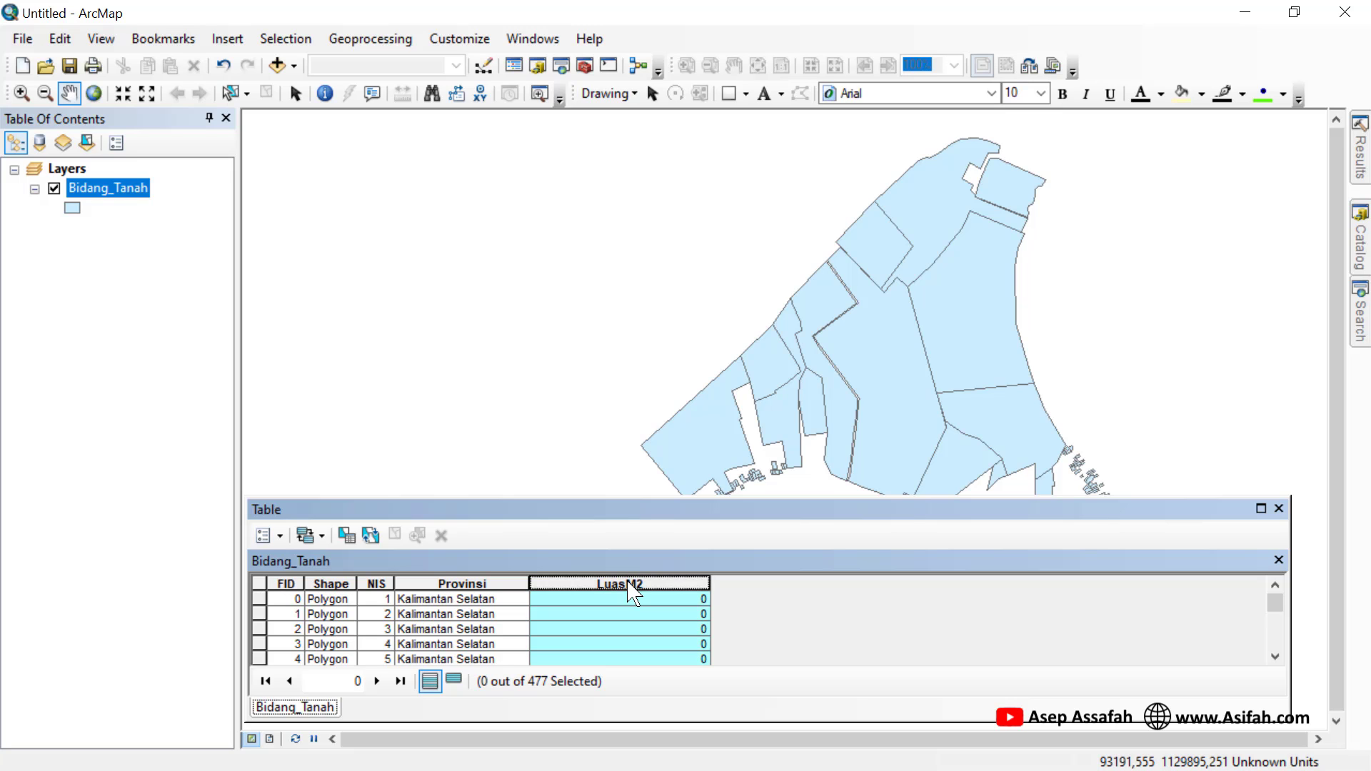
right_click(633, 593)
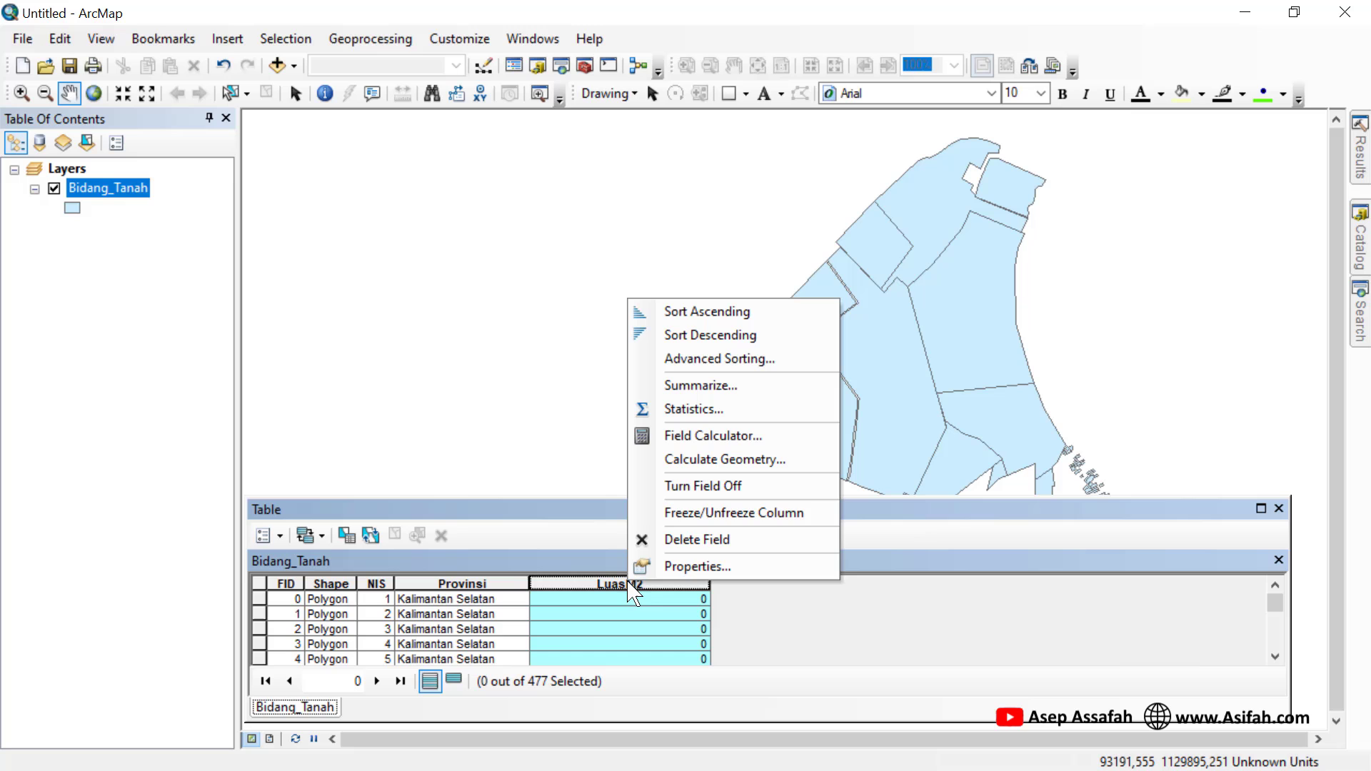
click(693, 461)
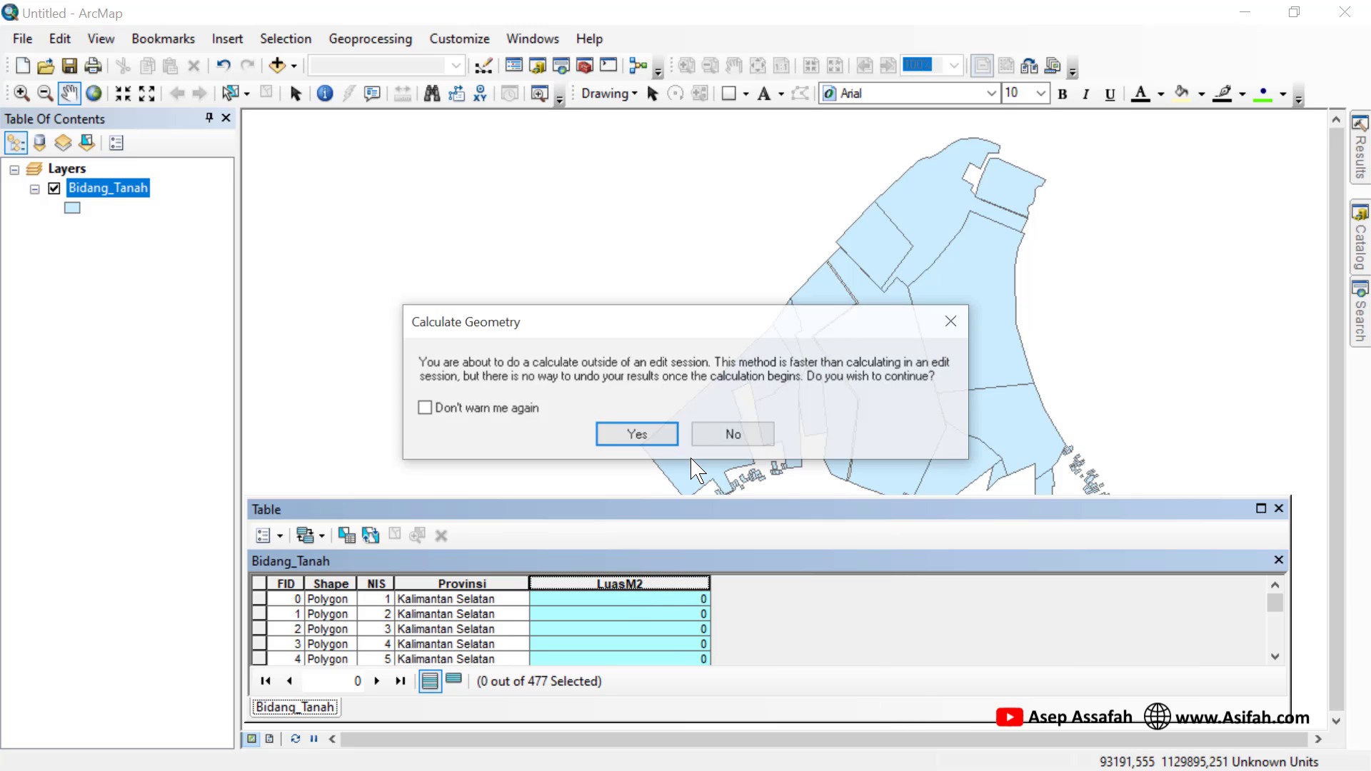
click(638, 435)
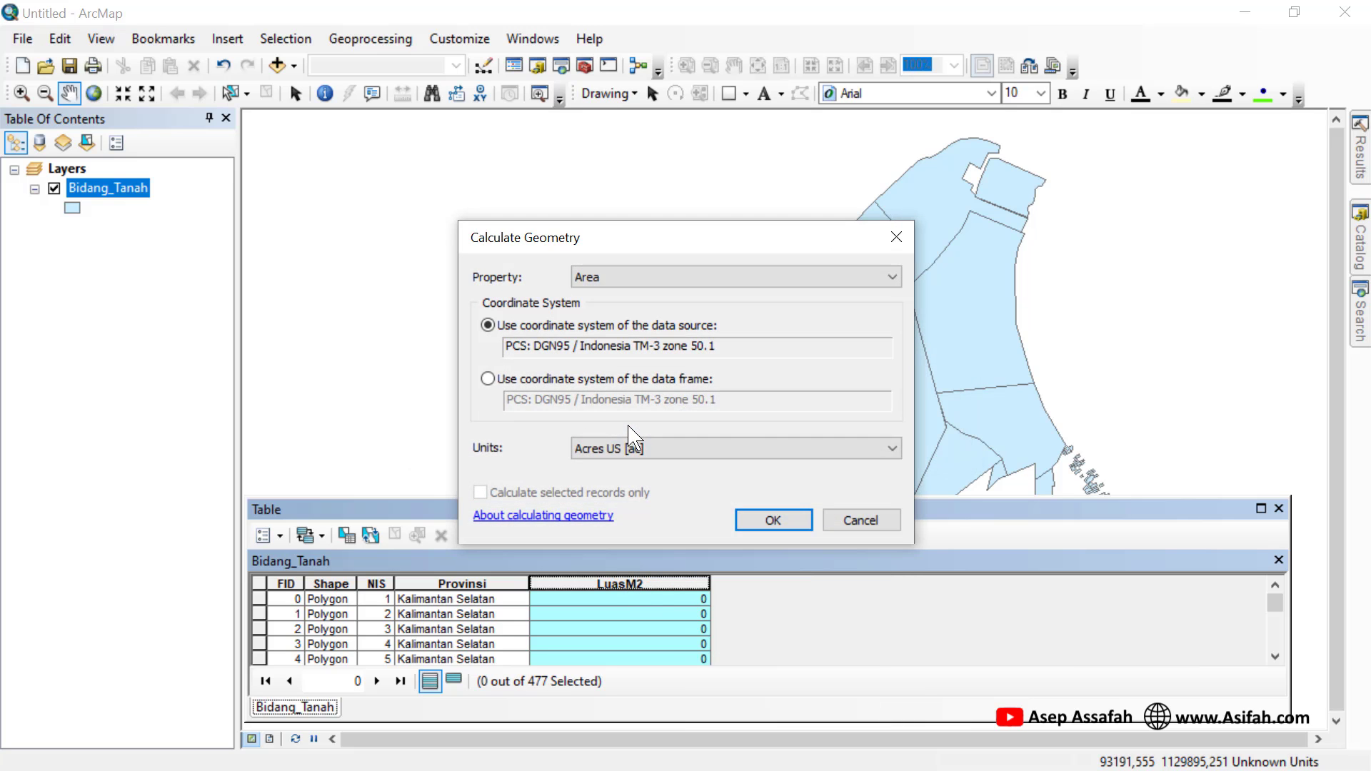
click(674, 285)
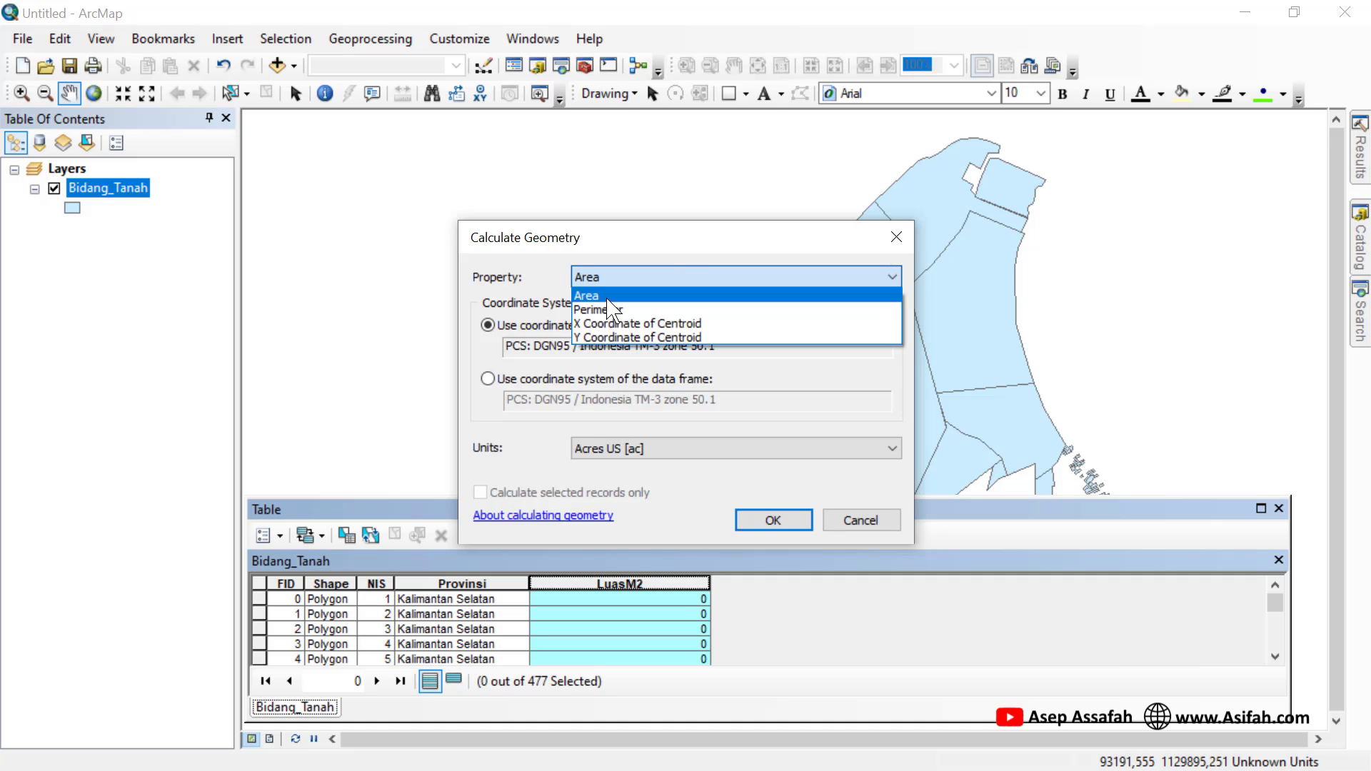
click(608, 297)
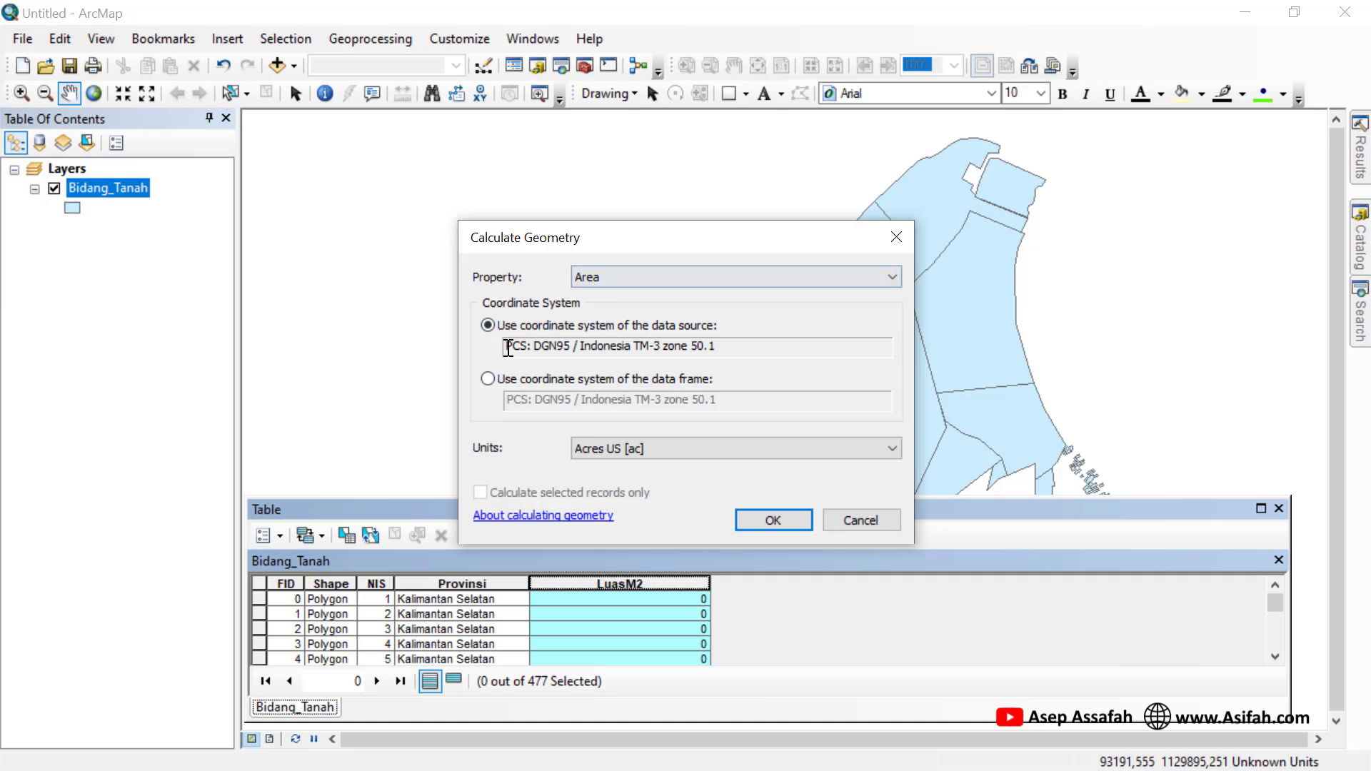
click(677, 452)
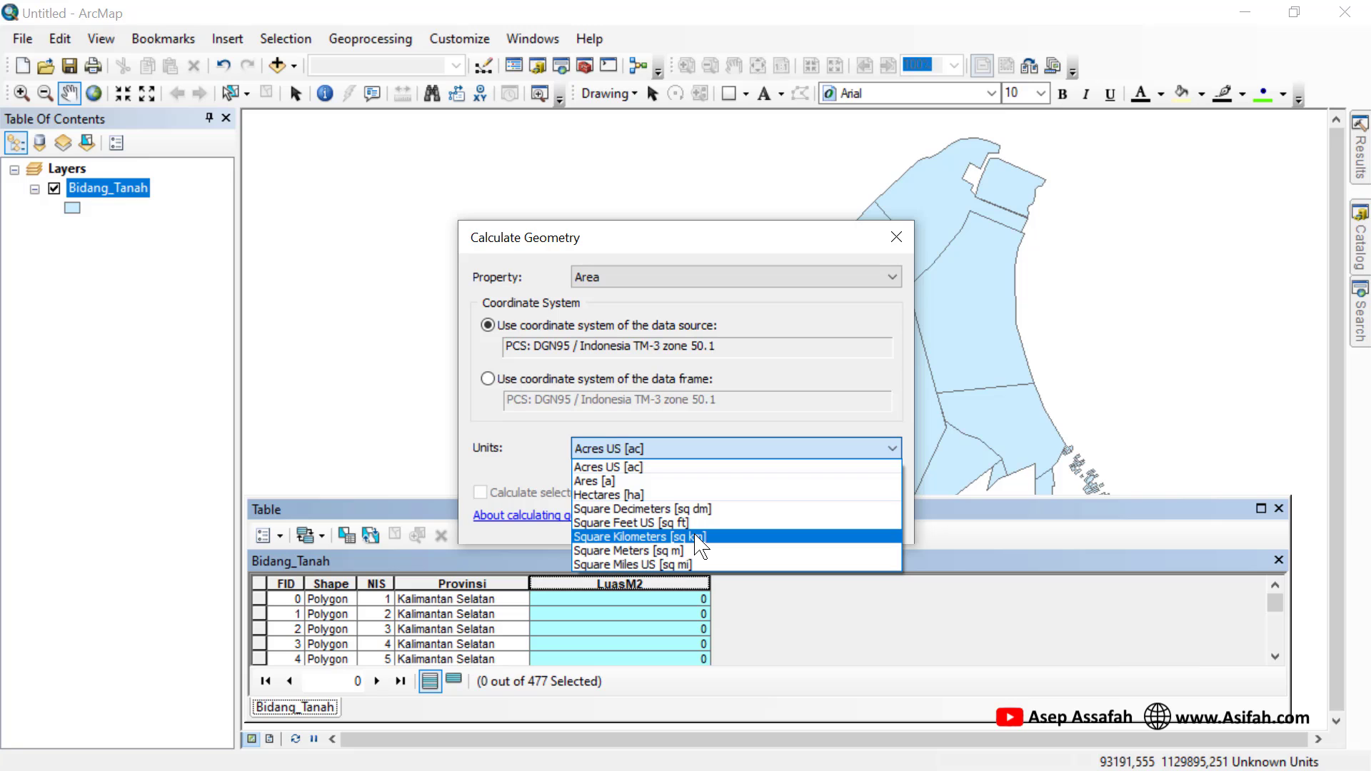
click(689, 550)
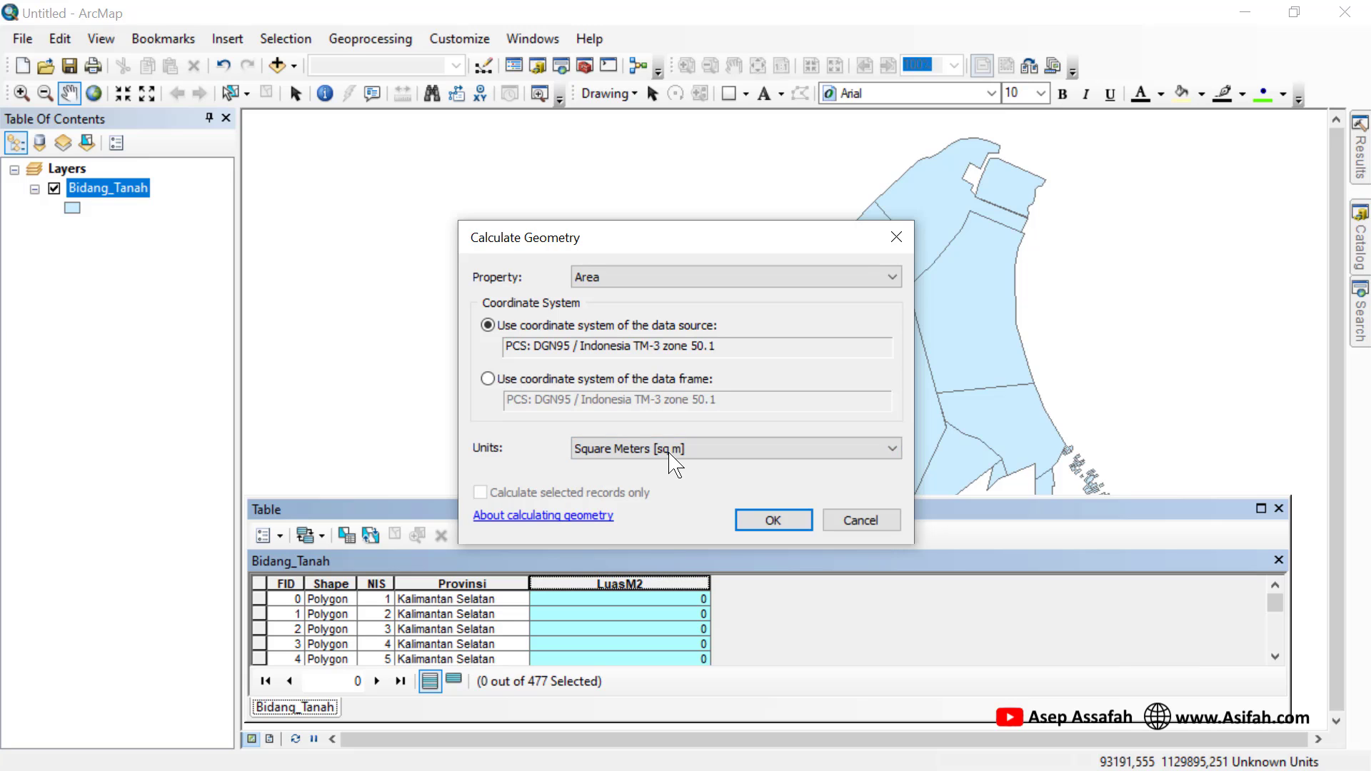
click(768, 525)
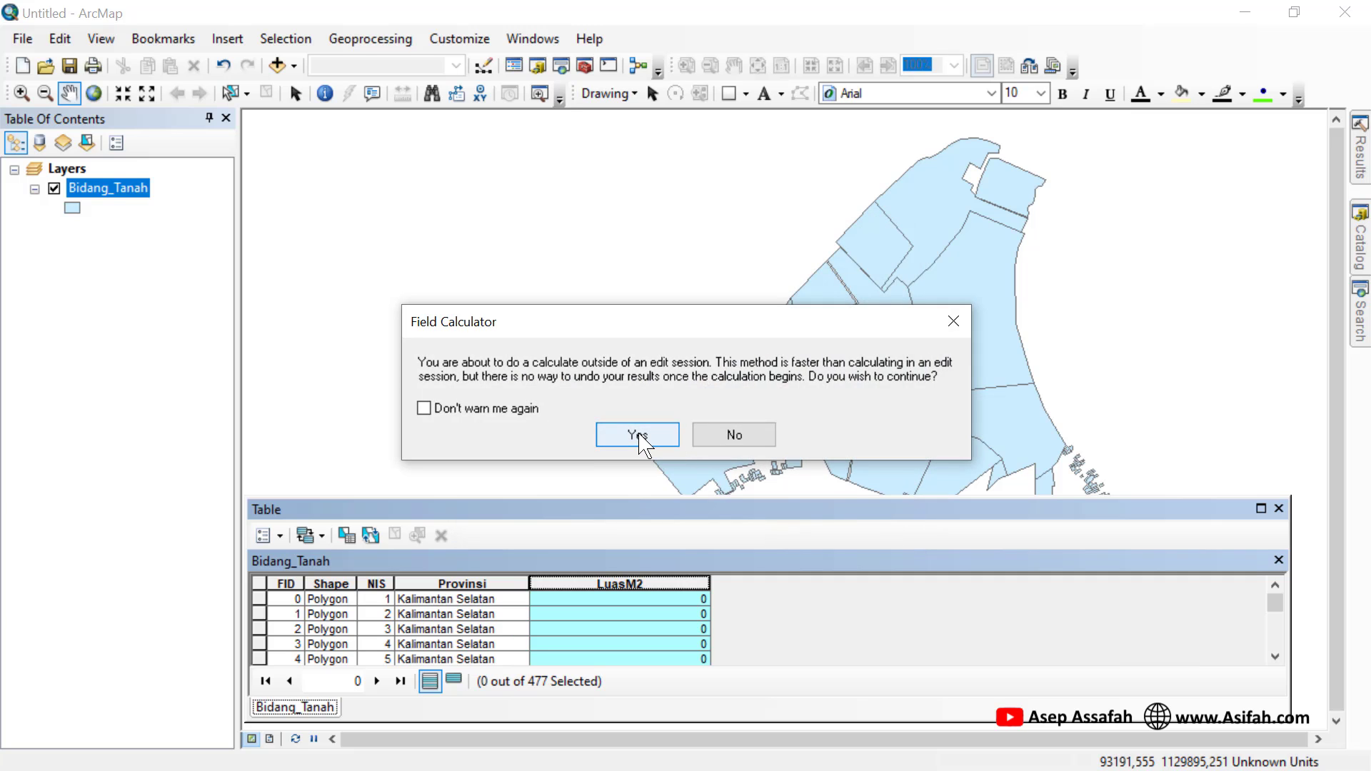
click(638, 437)
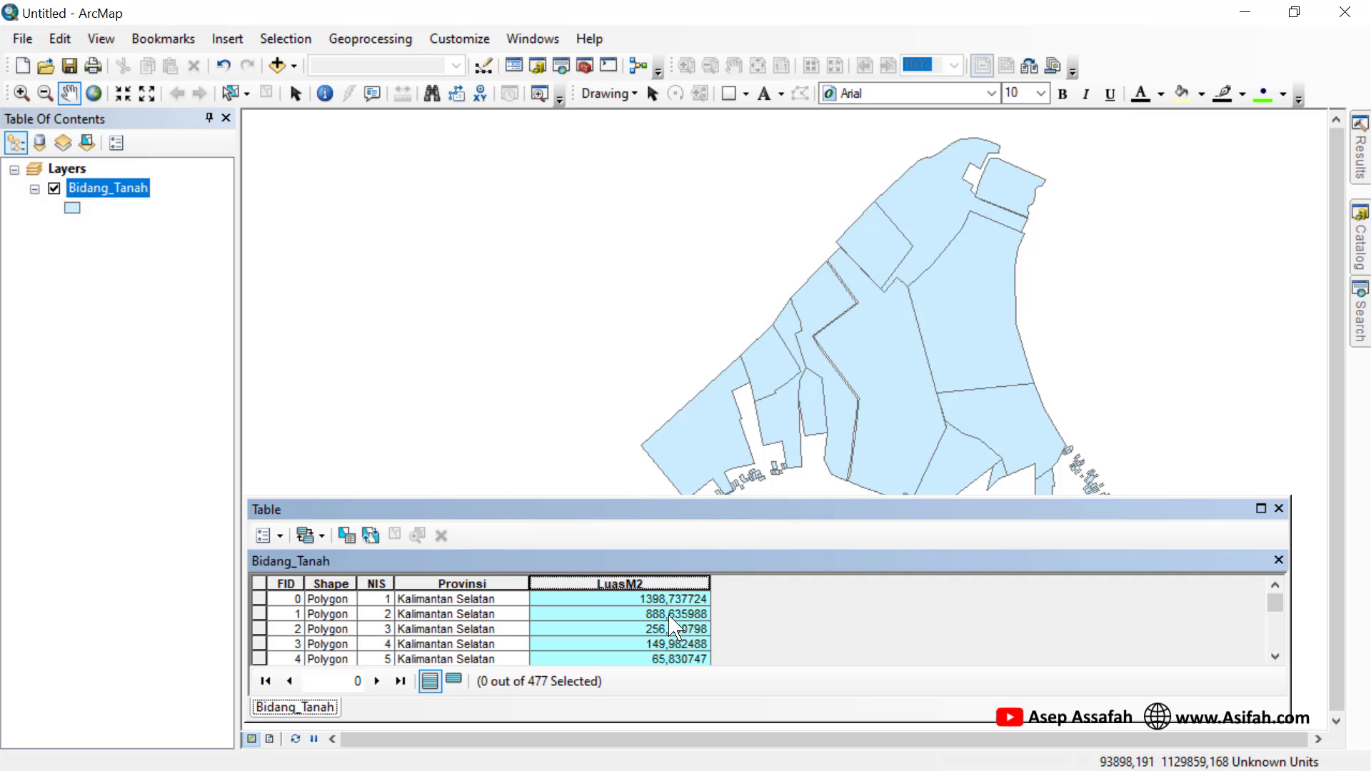
scroll(674, 627, down, 7)
Add a second field named LuasM2A of type Double with precision 15 and scale 2 to the attribute table
click(283, 550)
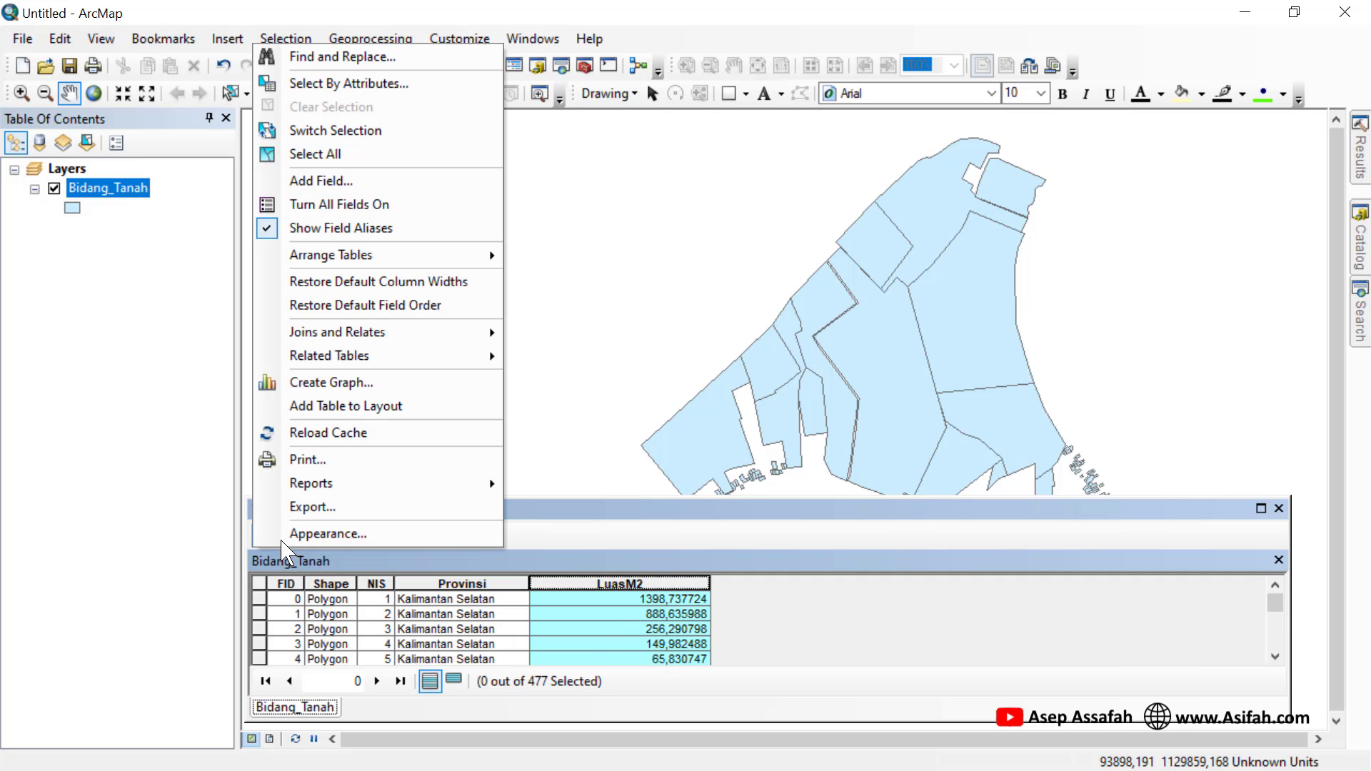
click(337, 185)
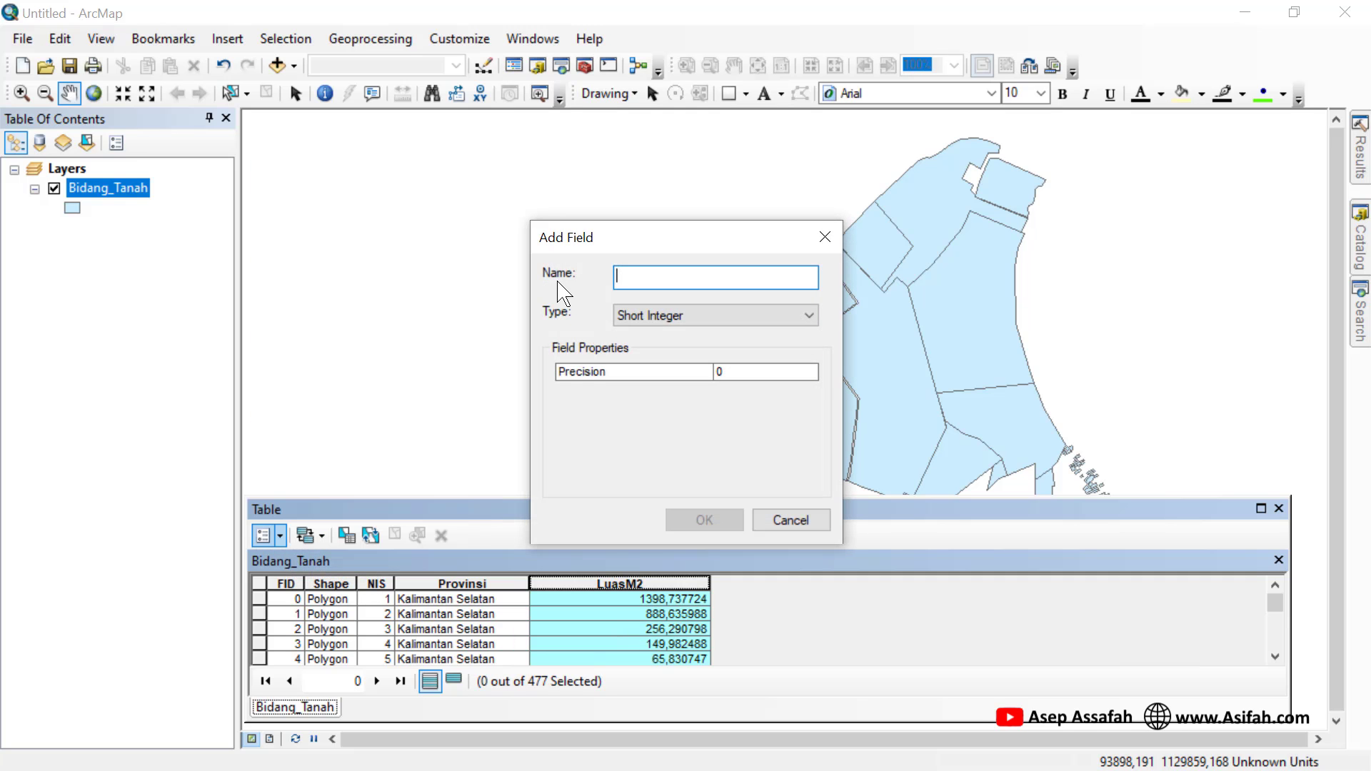
text(LuasM2A)
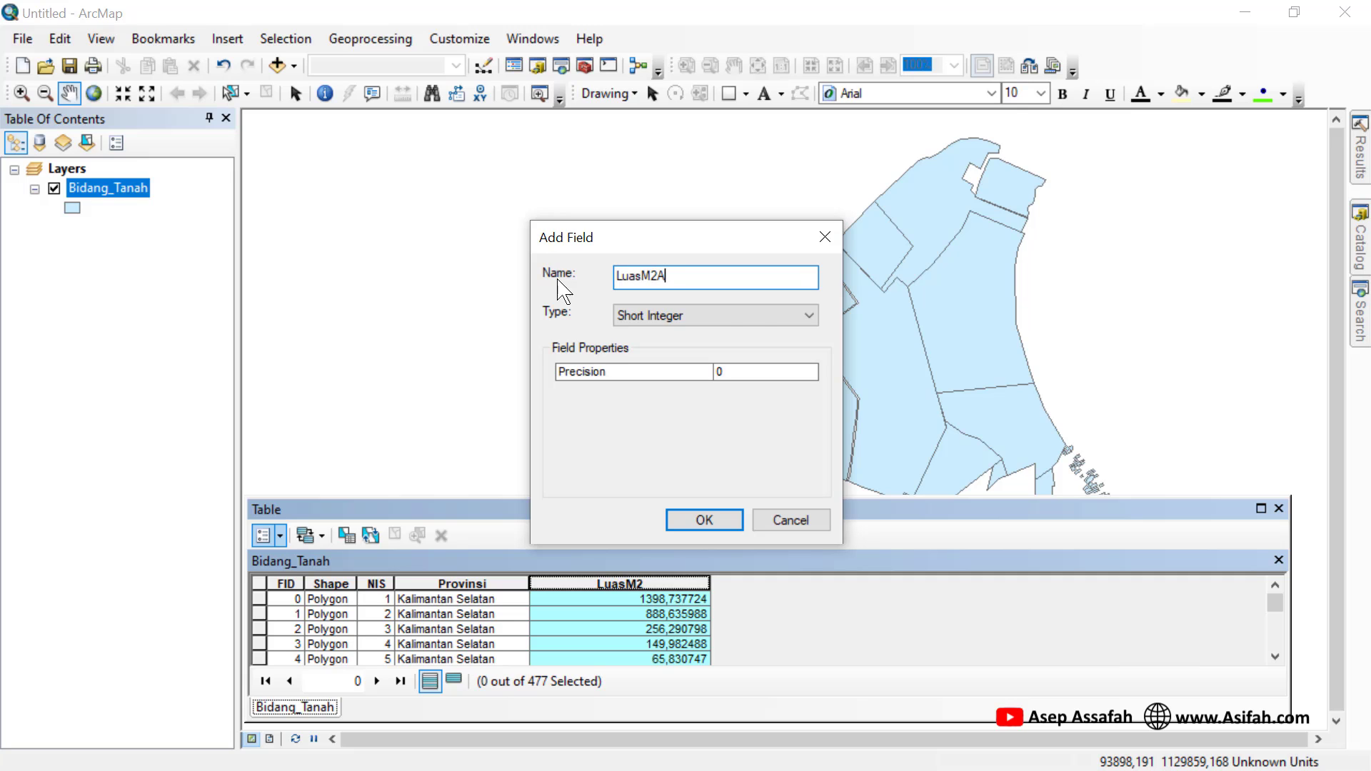
click(759, 321)
click(668, 375)
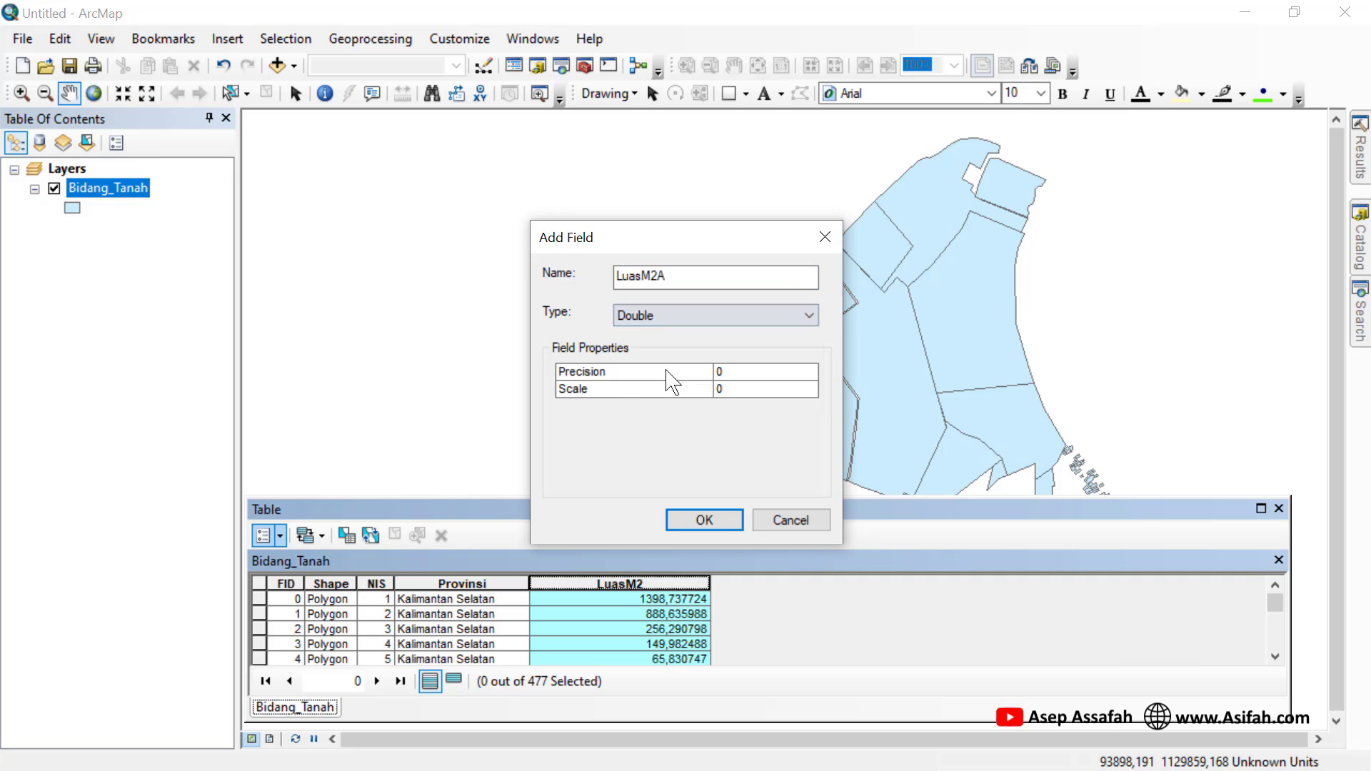
click(737, 372)
text(15)
click(730, 389)
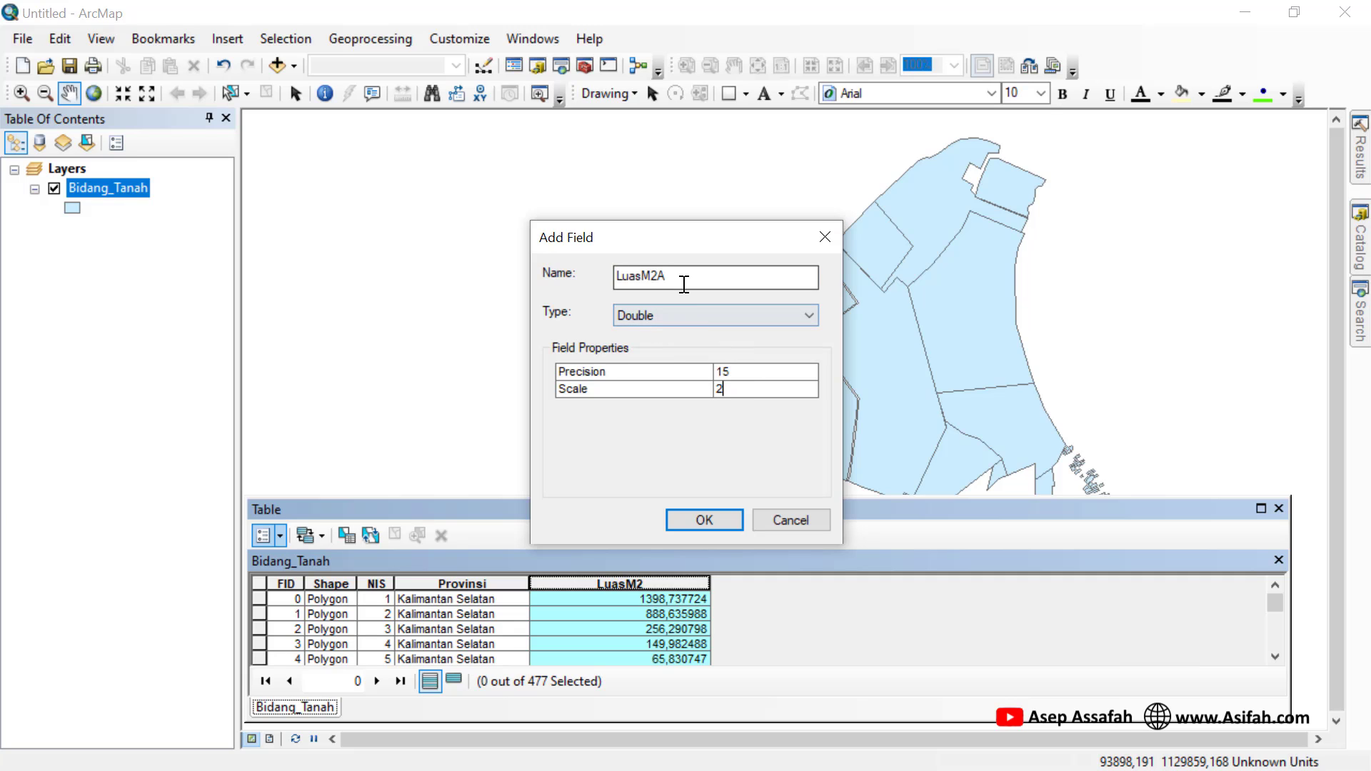
click(704, 526)
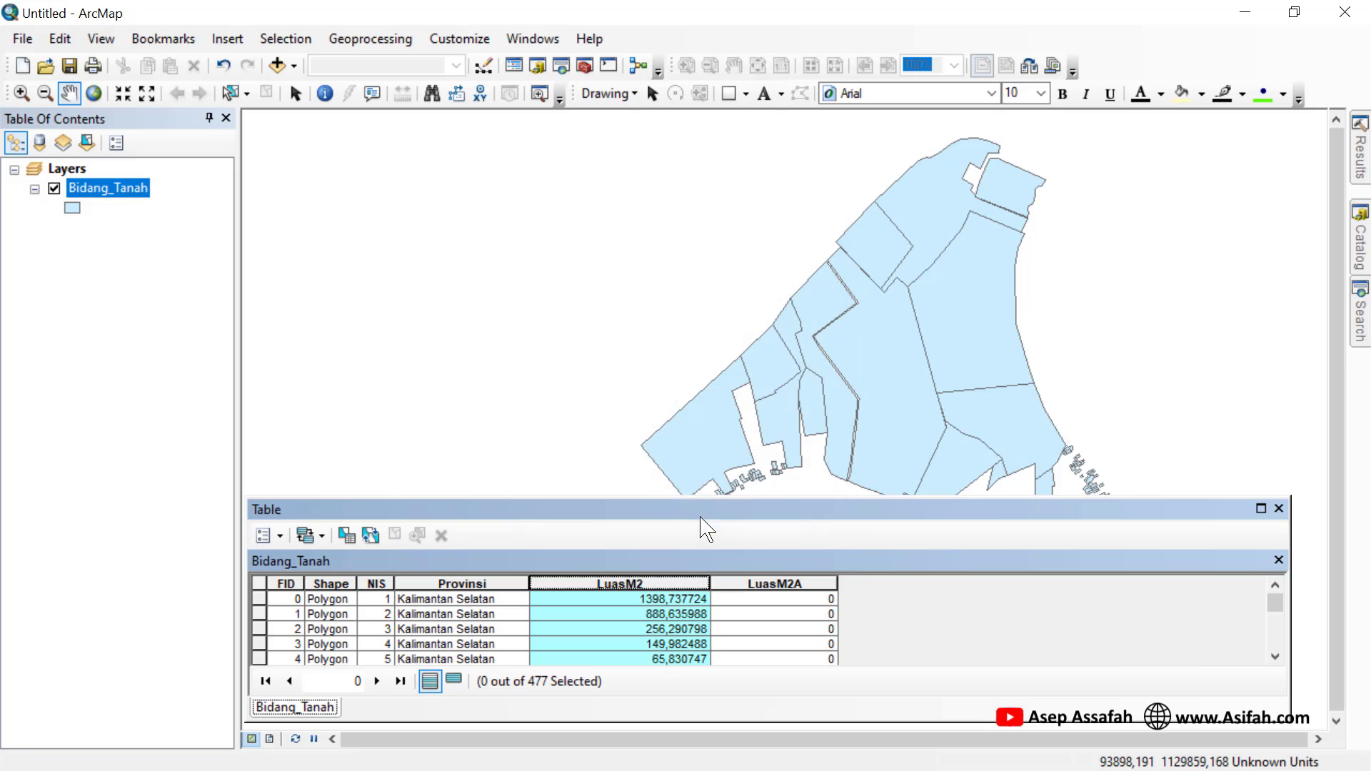
Calculate the parcels' area into the LuasM2A field in Square Meters and compare its values with the LuasM2 field
click(789, 582)
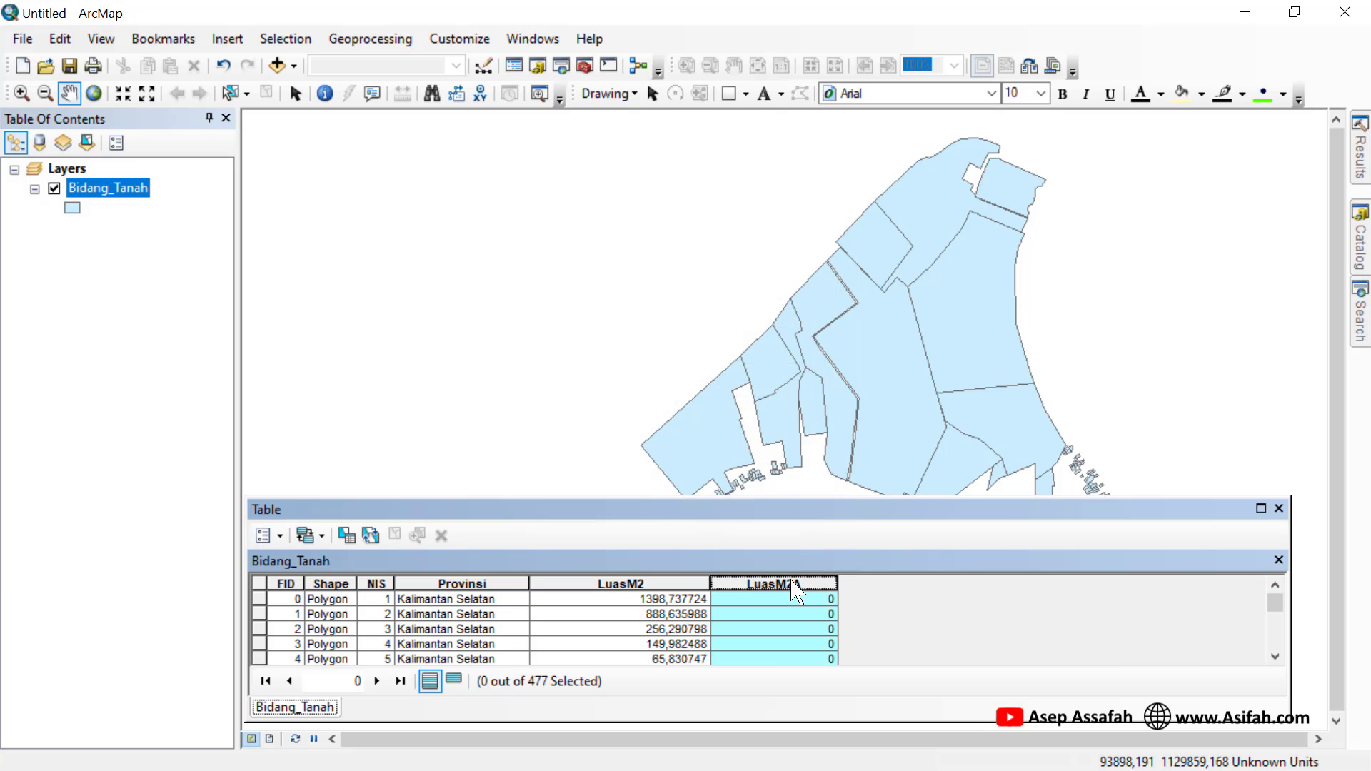
right_click(795, 592)
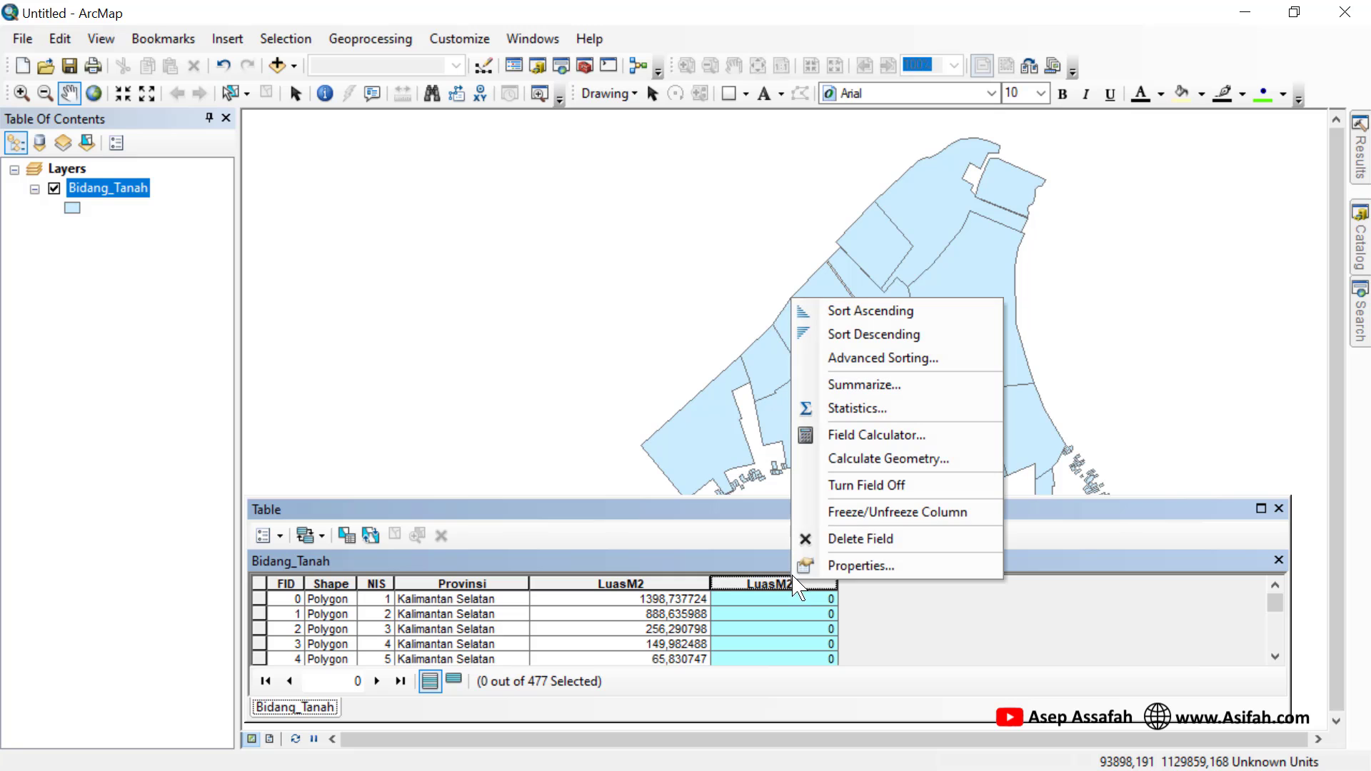
click(857, 461)
click(636, 432)
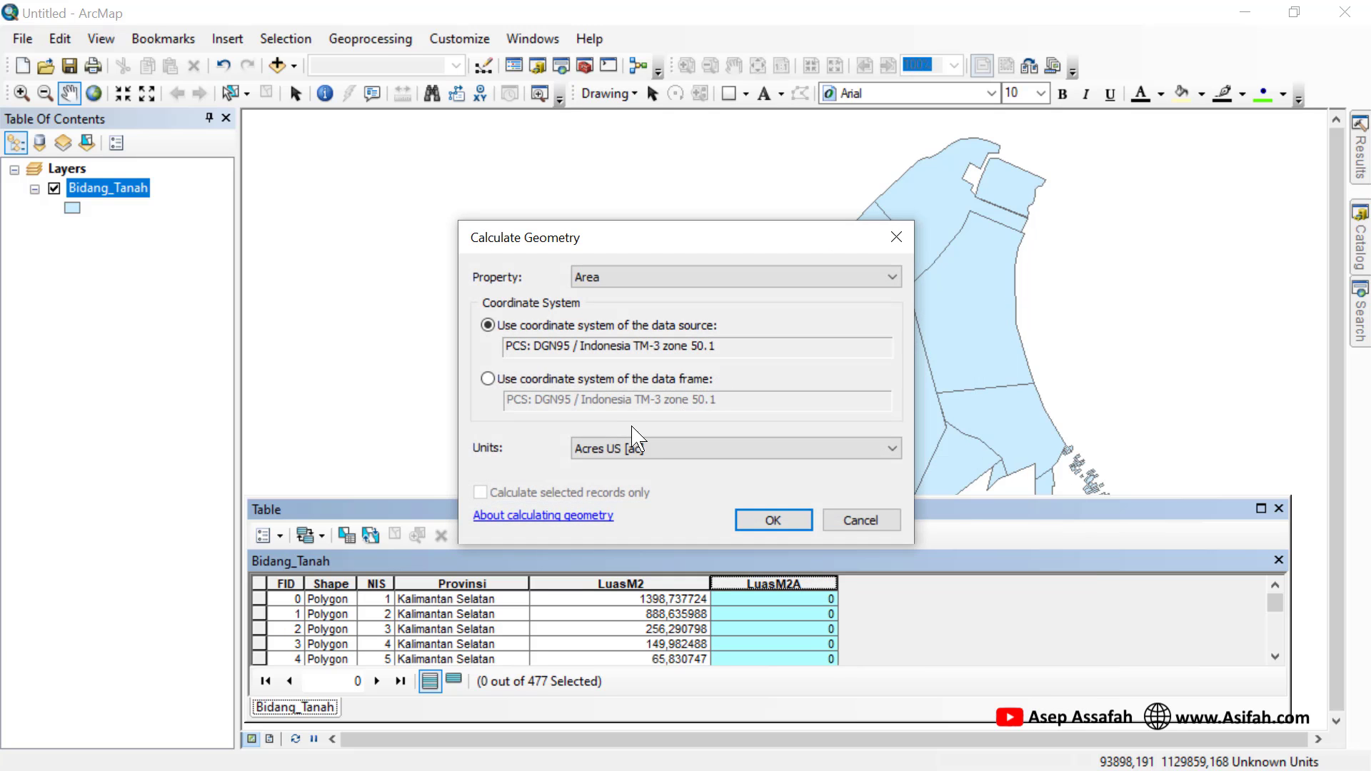
click(777, 447)
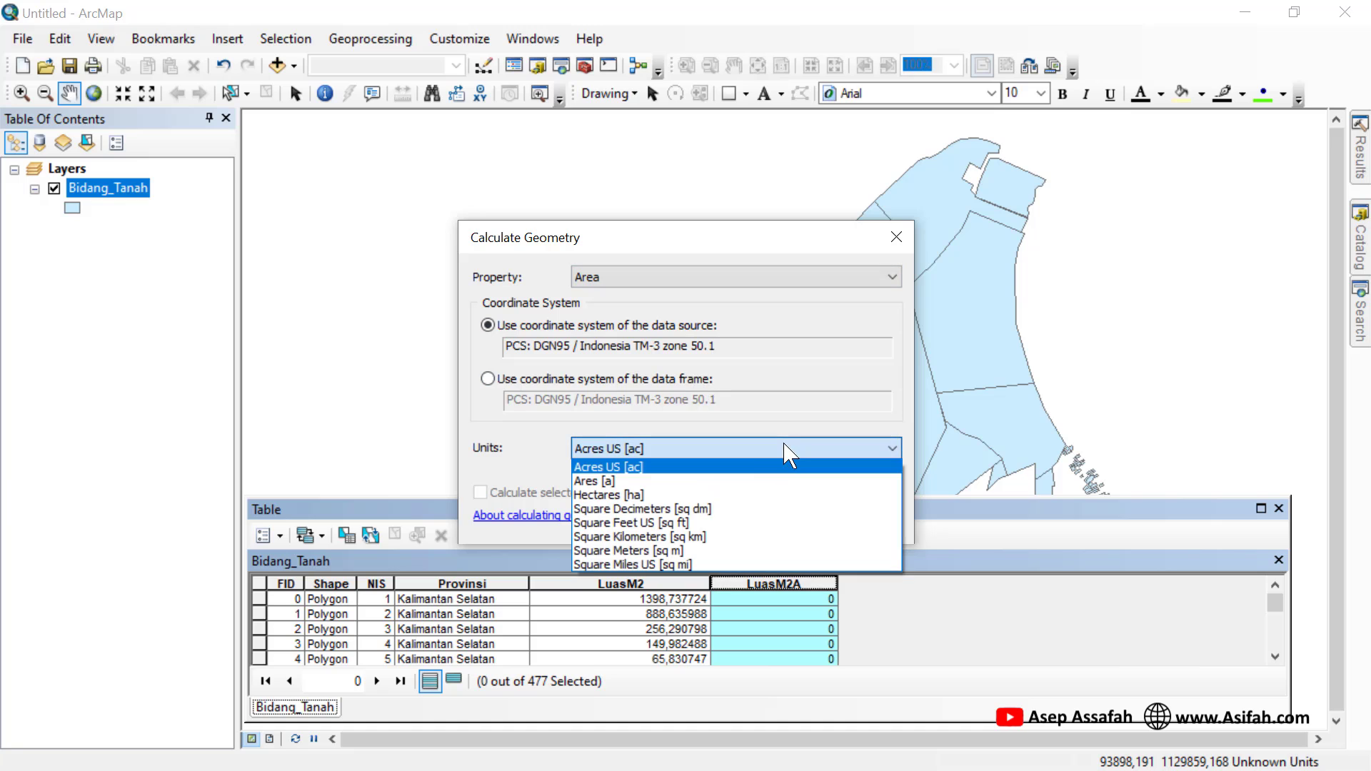
click(688, 550)
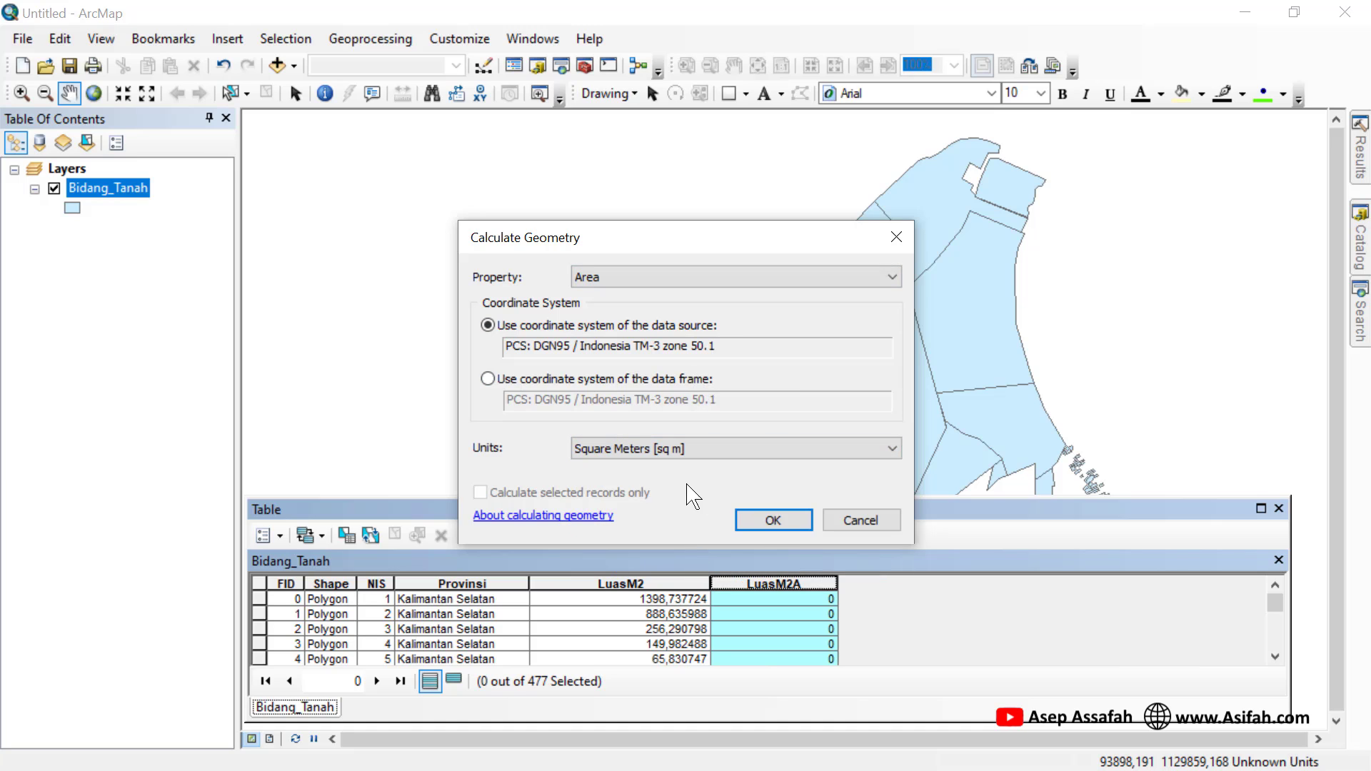
click(775, 520)
click(639, 433)
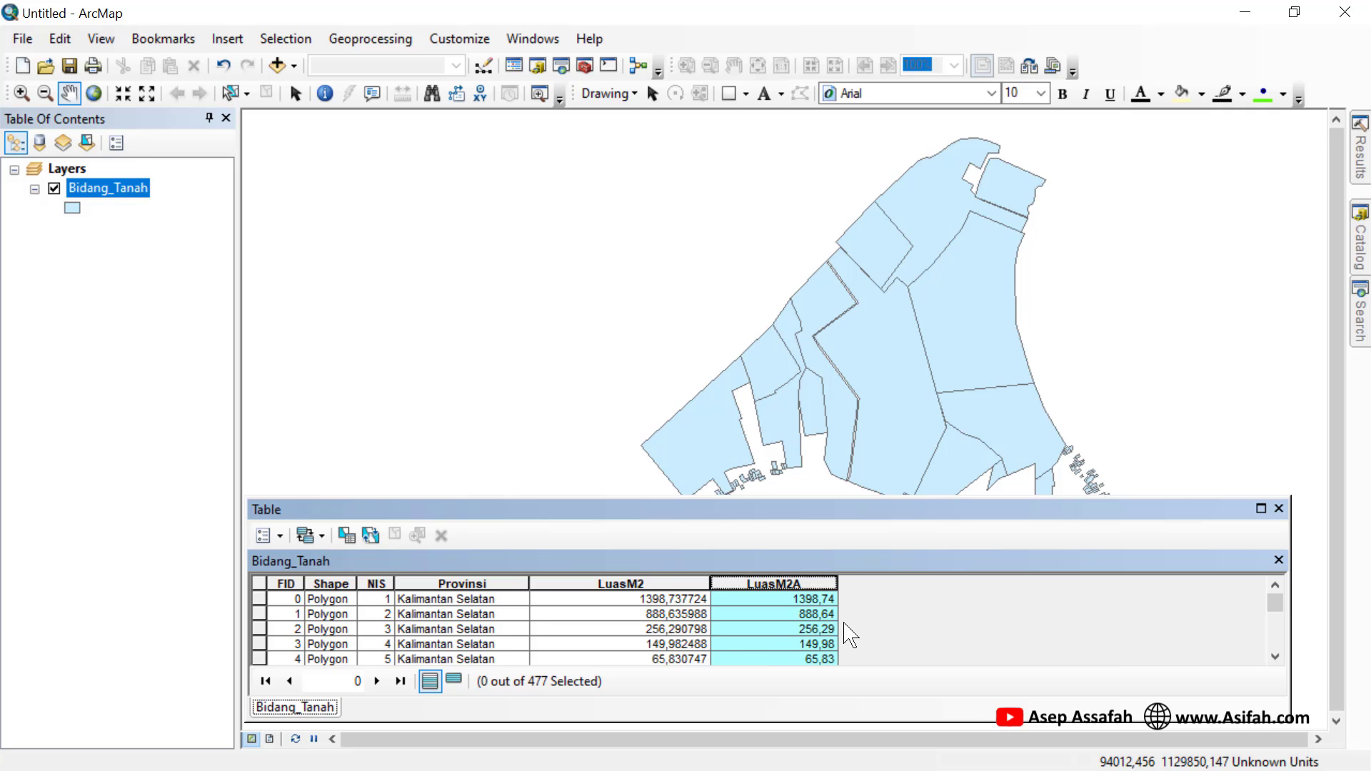
scroll(850, 633, down, 9)
scroll(856, 634, down, 17)
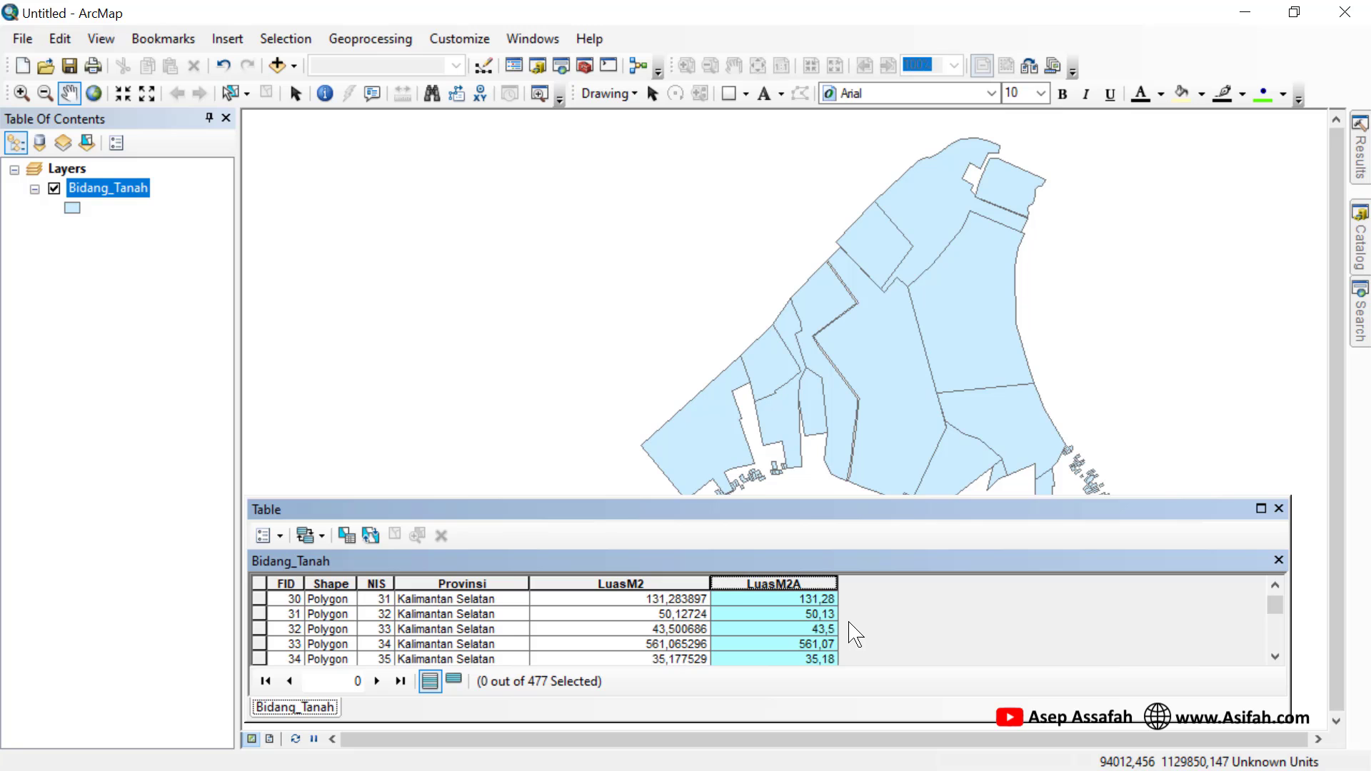
scroll(856, 633, down, 19)
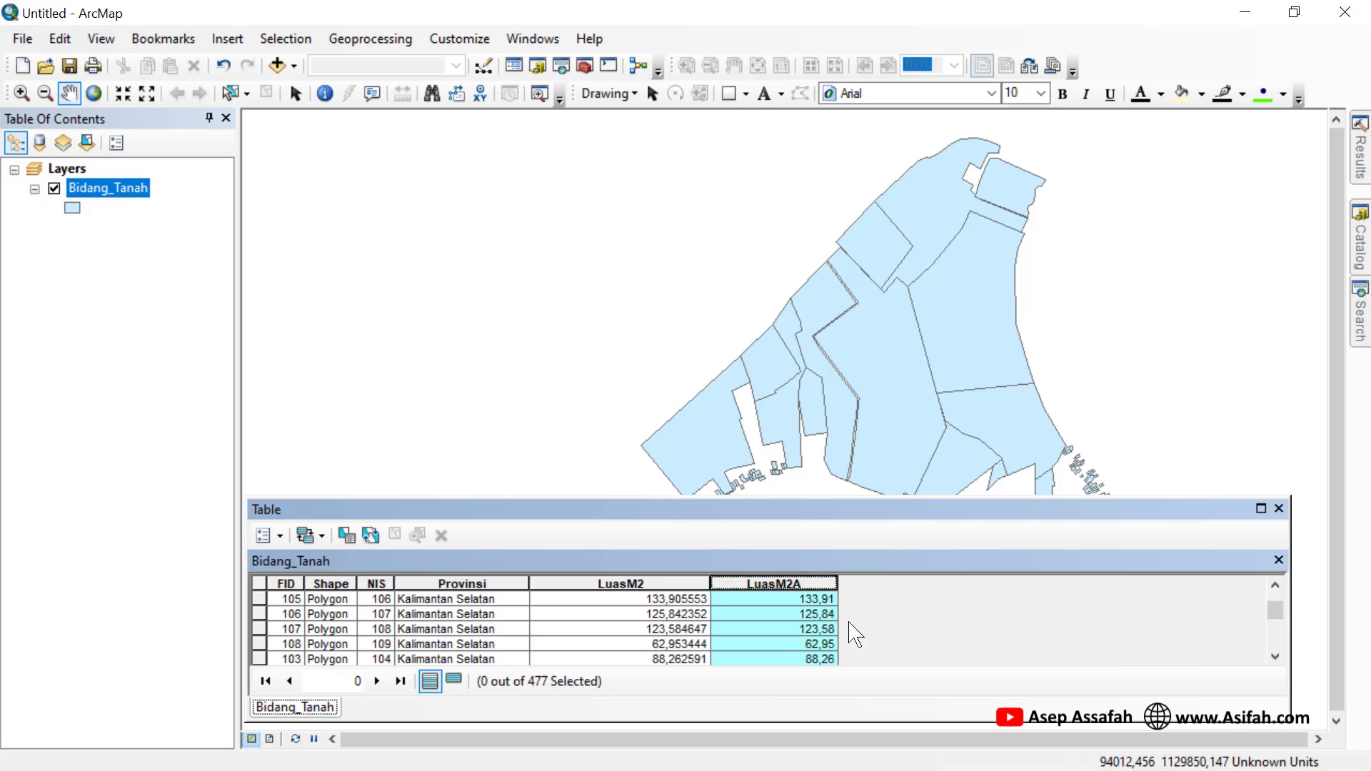
Turn on labels for the Bidang_Tanah layer using LuasM2A as the label field and apply them to the map
scroll(855, 634, up, 20)
scroll(856, 634, up, 2)
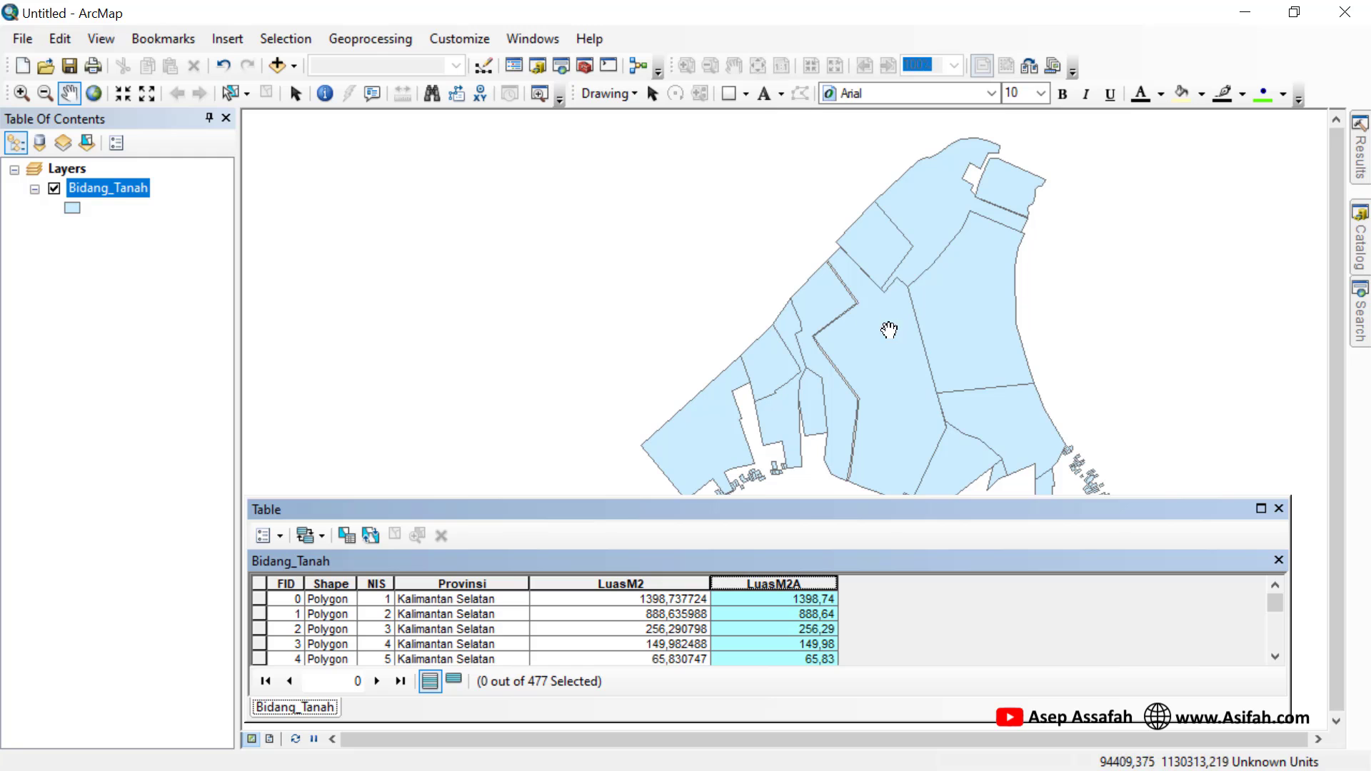
right_click(113, 200)
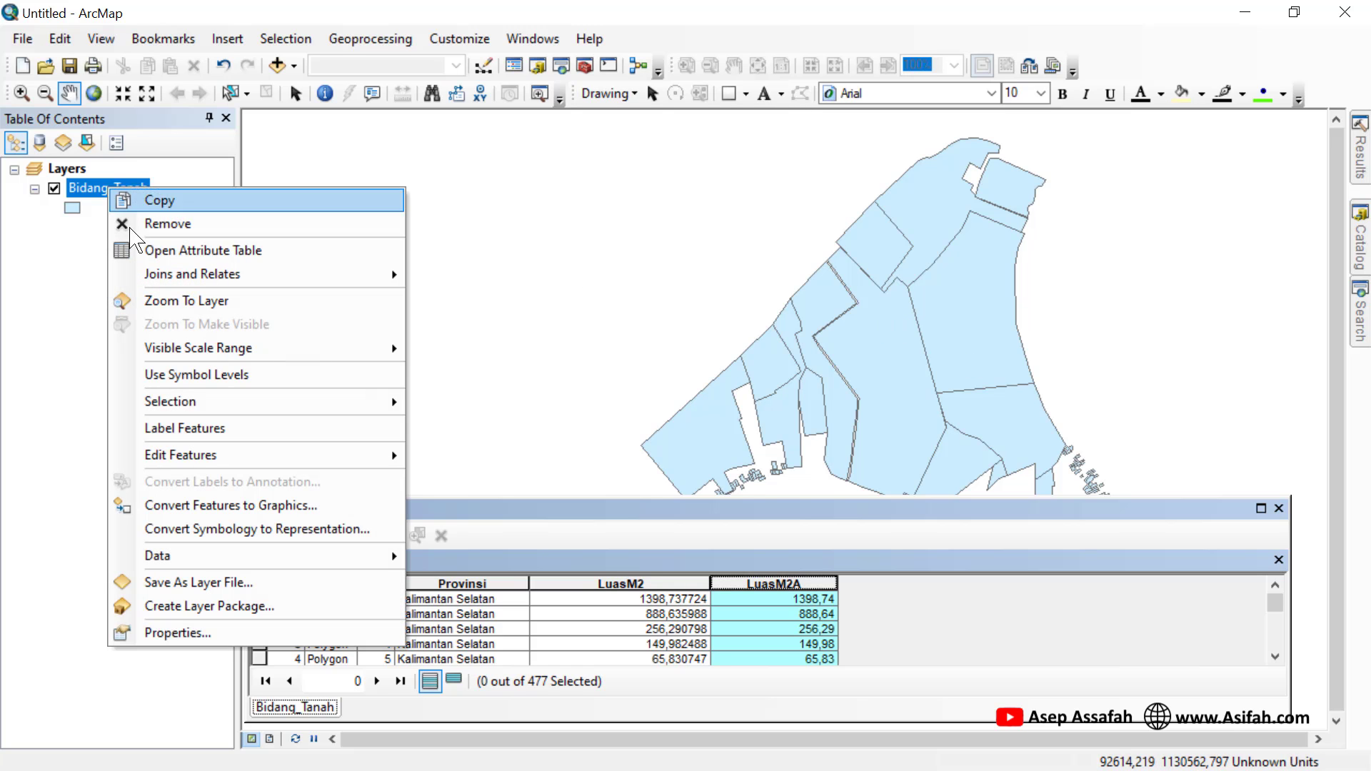
click(175, 633)
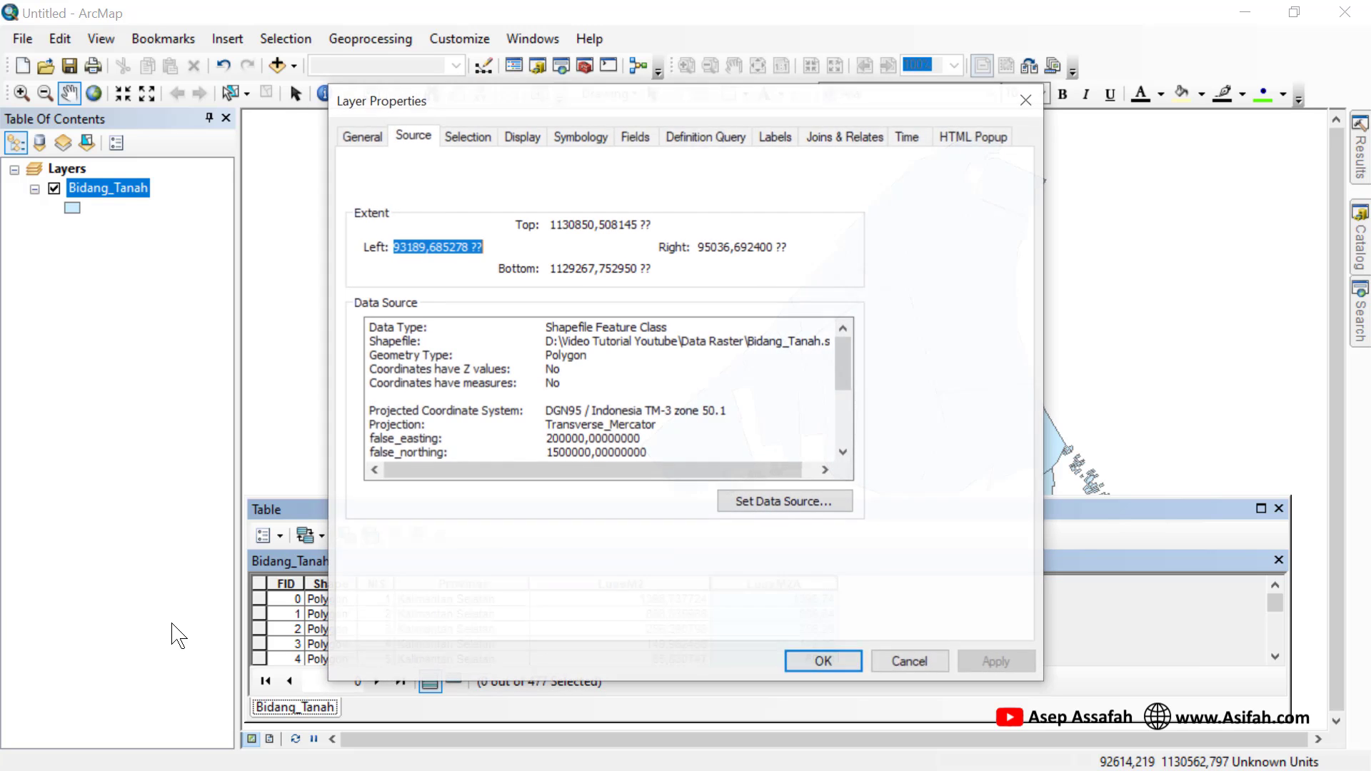
click(774, 138)
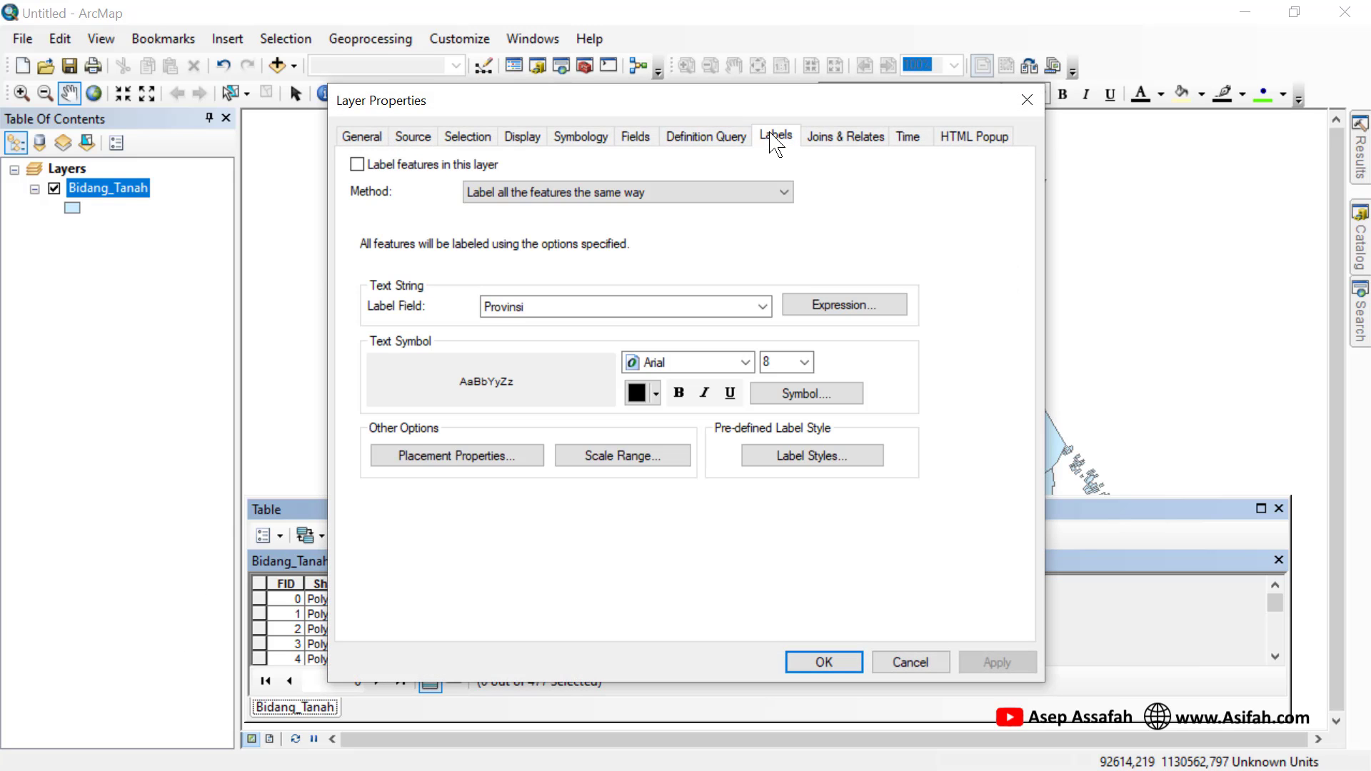
click(357, 165)
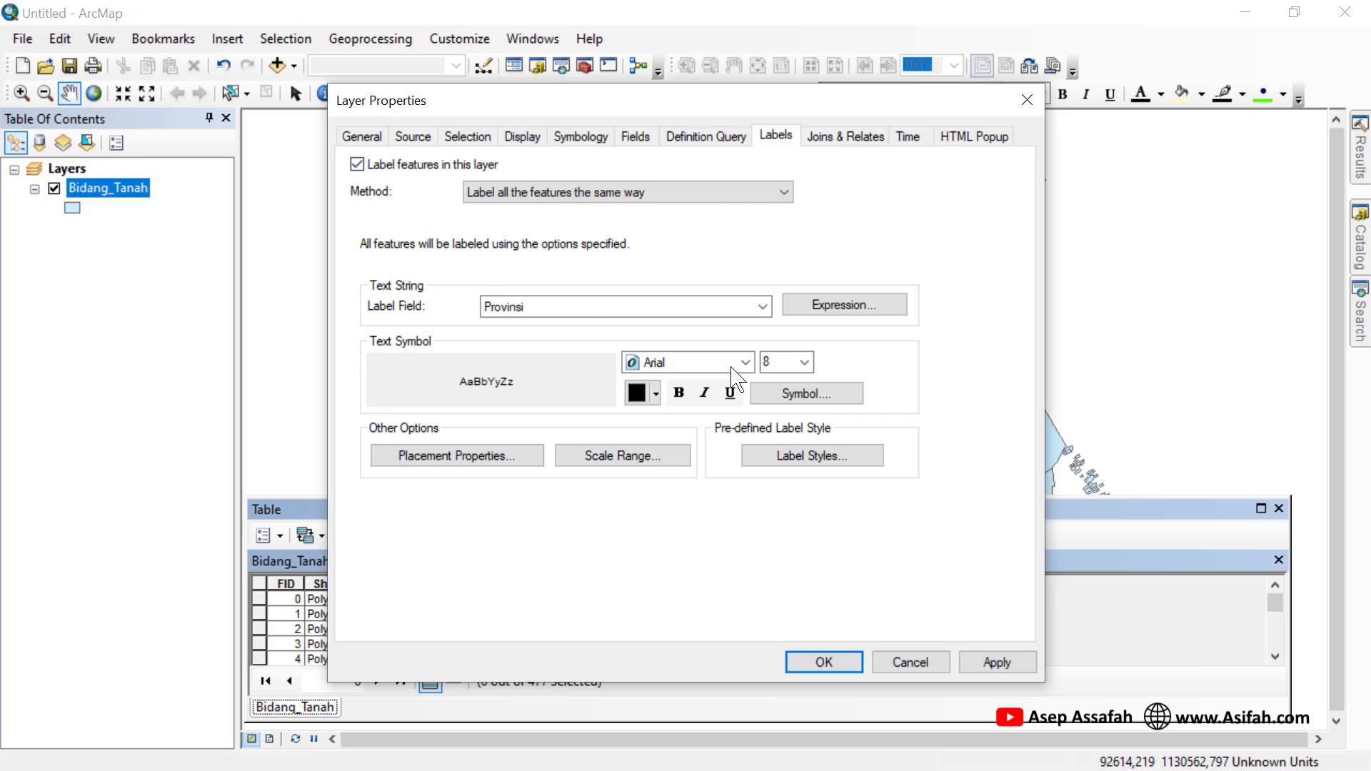
click(763, 307)
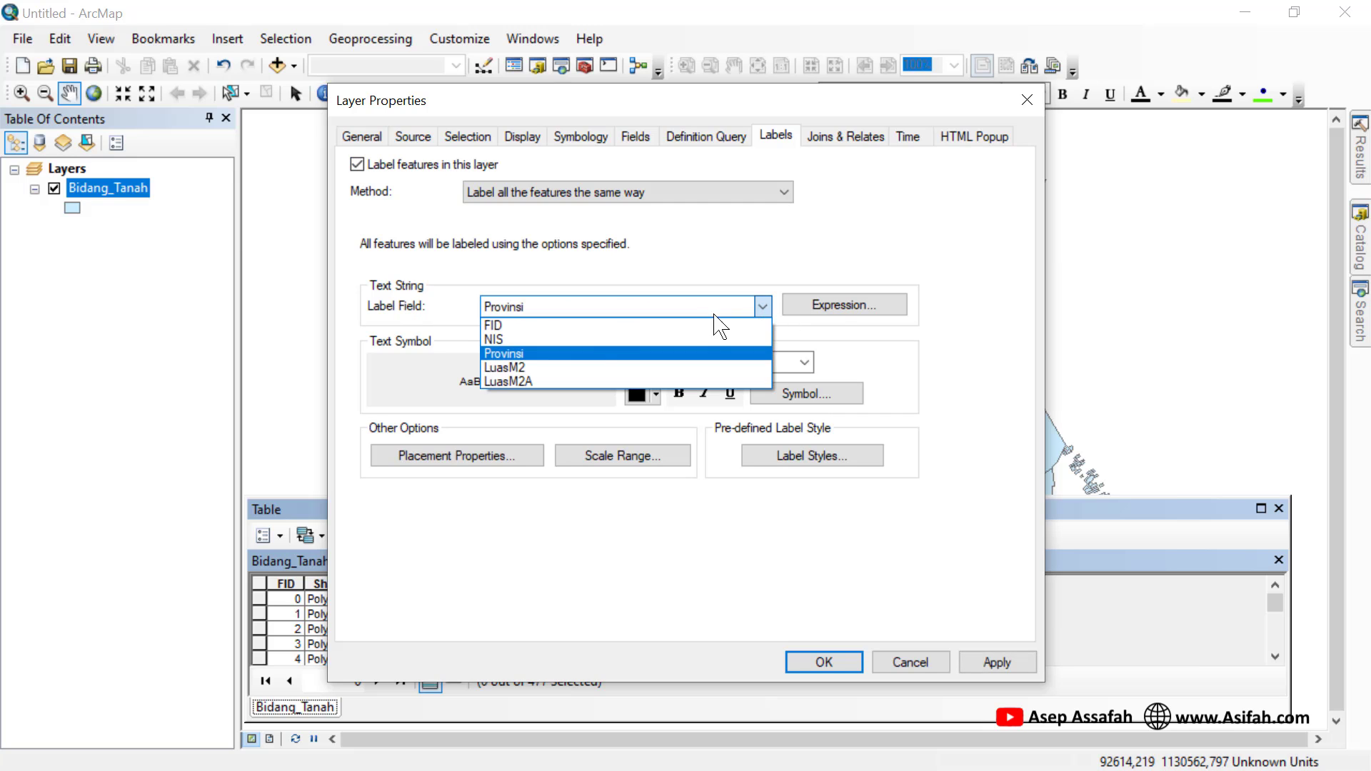
click(518, 383)
drag(590, 107, 283, 21)
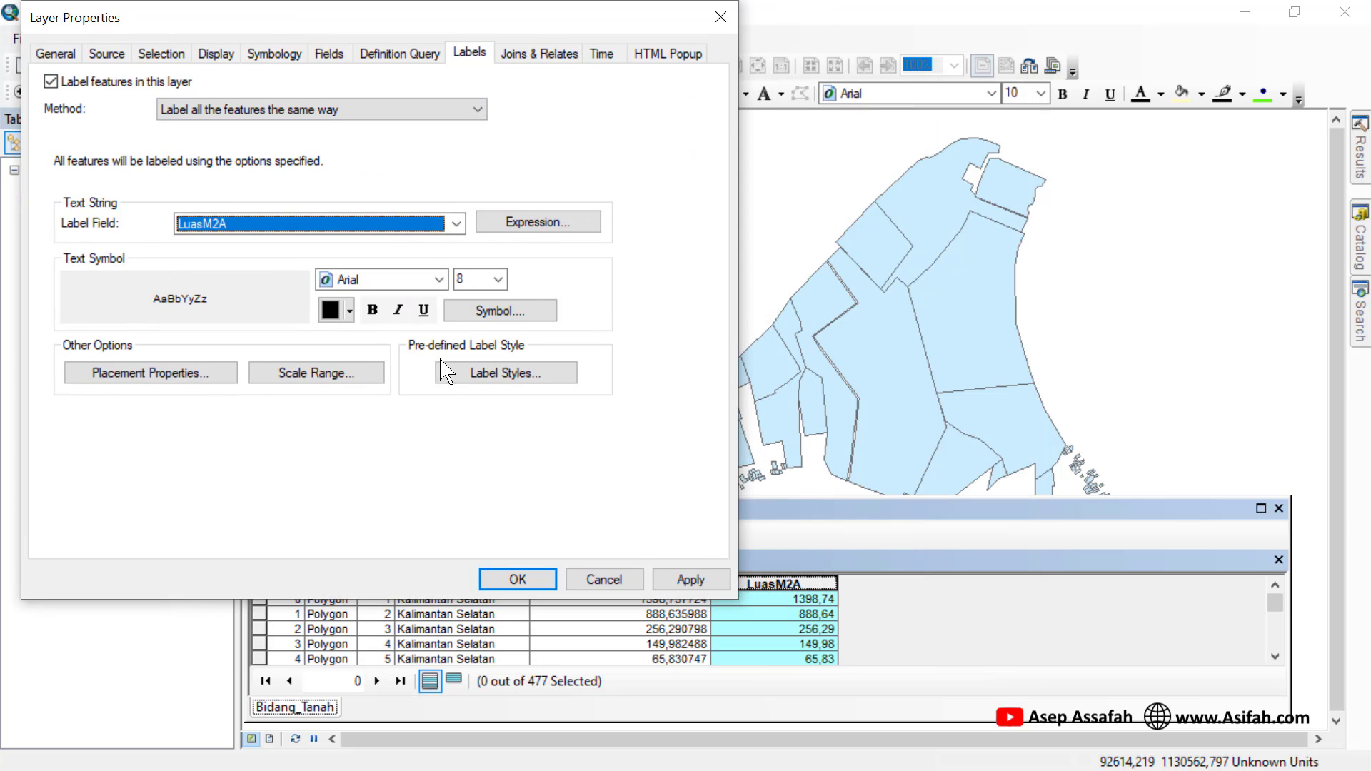
click(683, 590)
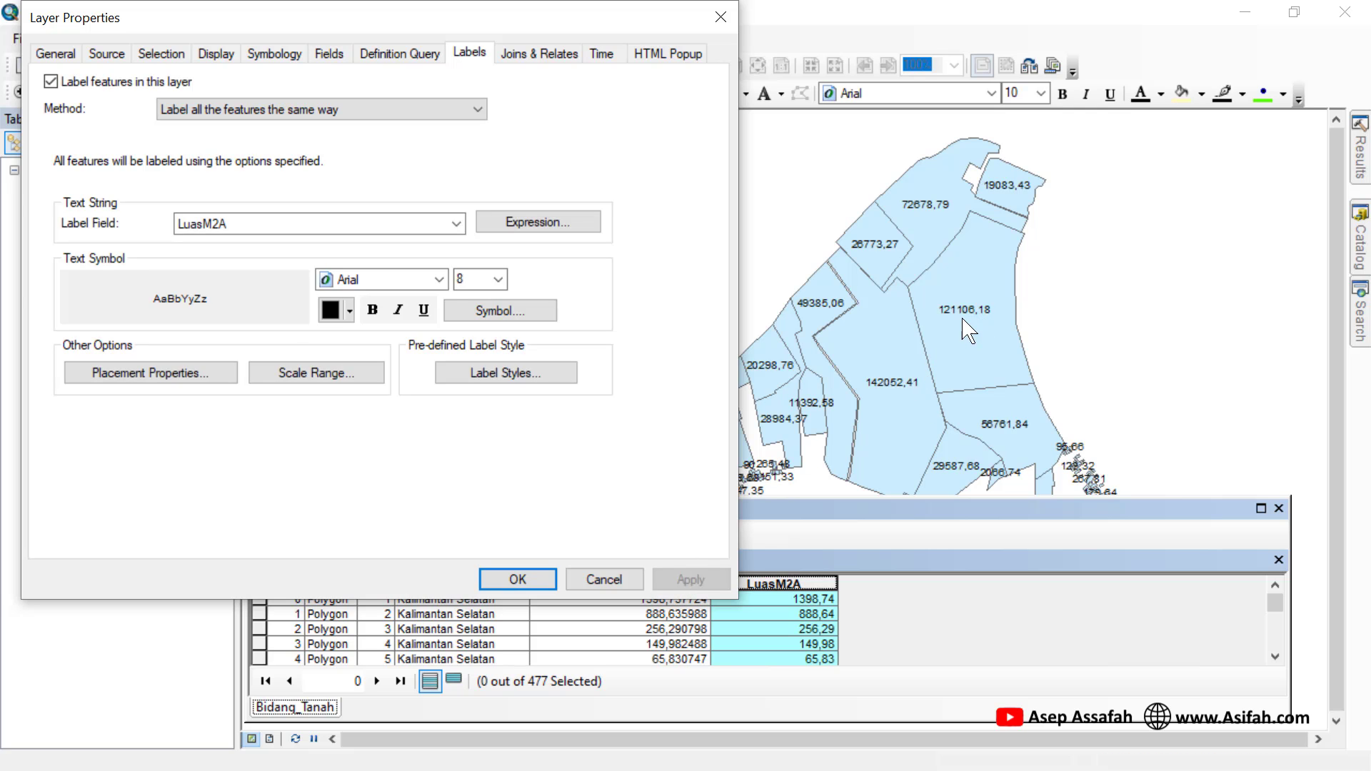
Set the parcel labels' font size to 7 and apply it
click(497, 279)
click(498, 300)
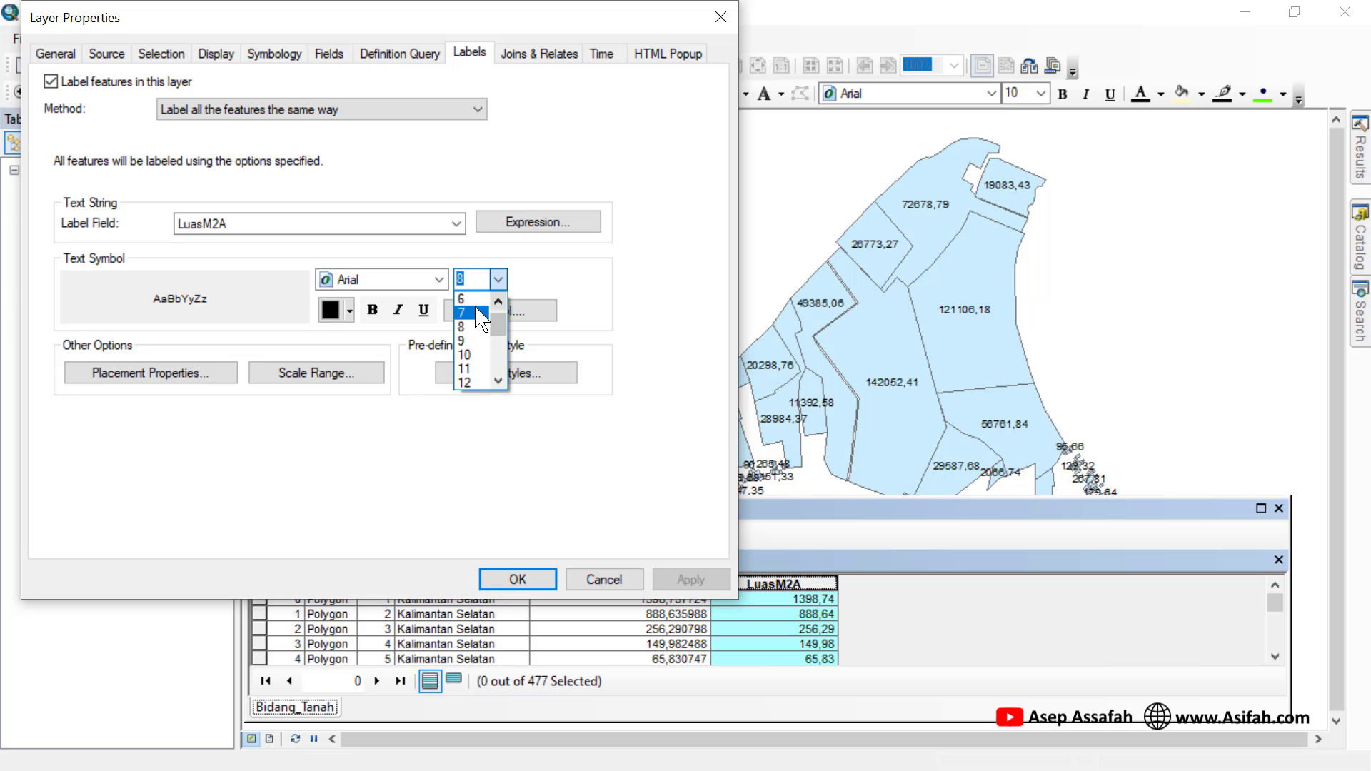
click(464, 295)
click(689, 579)
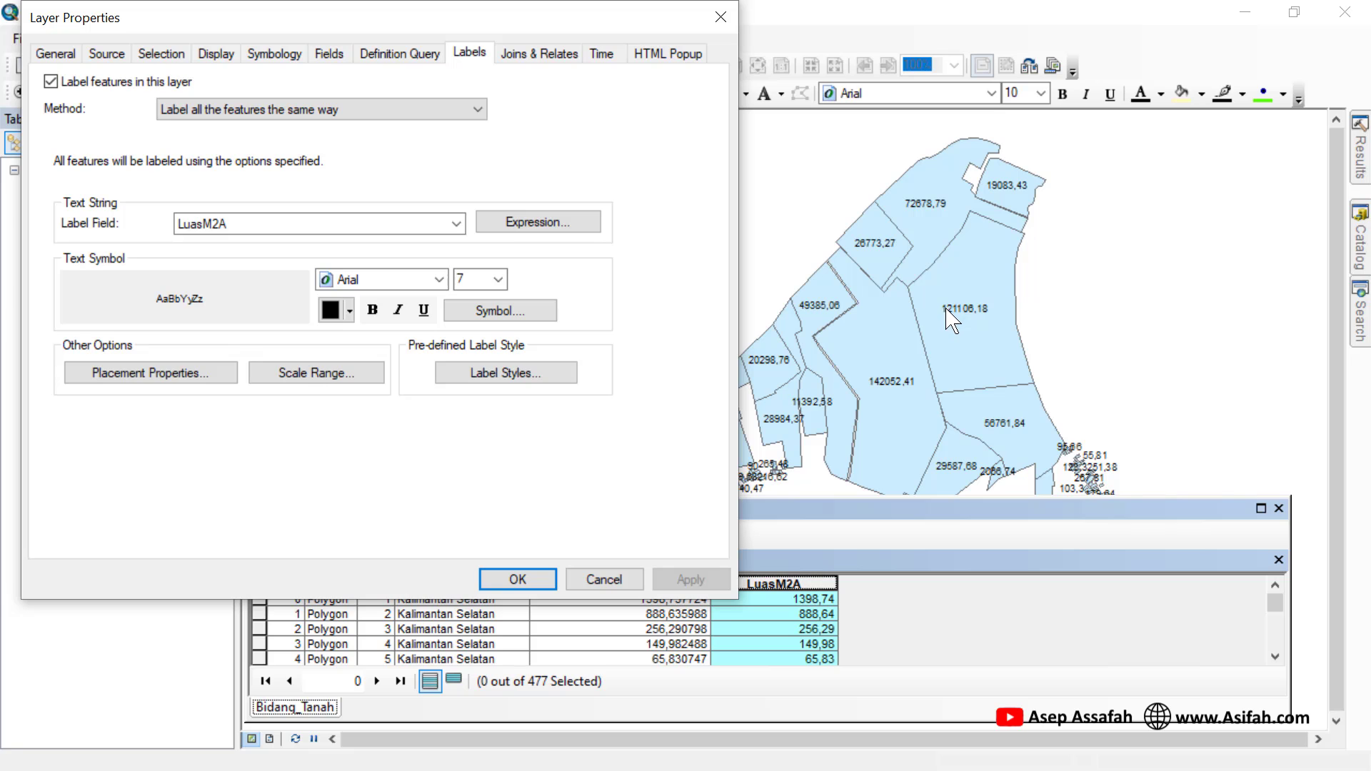
Build a label expression that puts "L = " before the LuasM2A value and " M2" after it, verify it and apply it
click(539, 223)
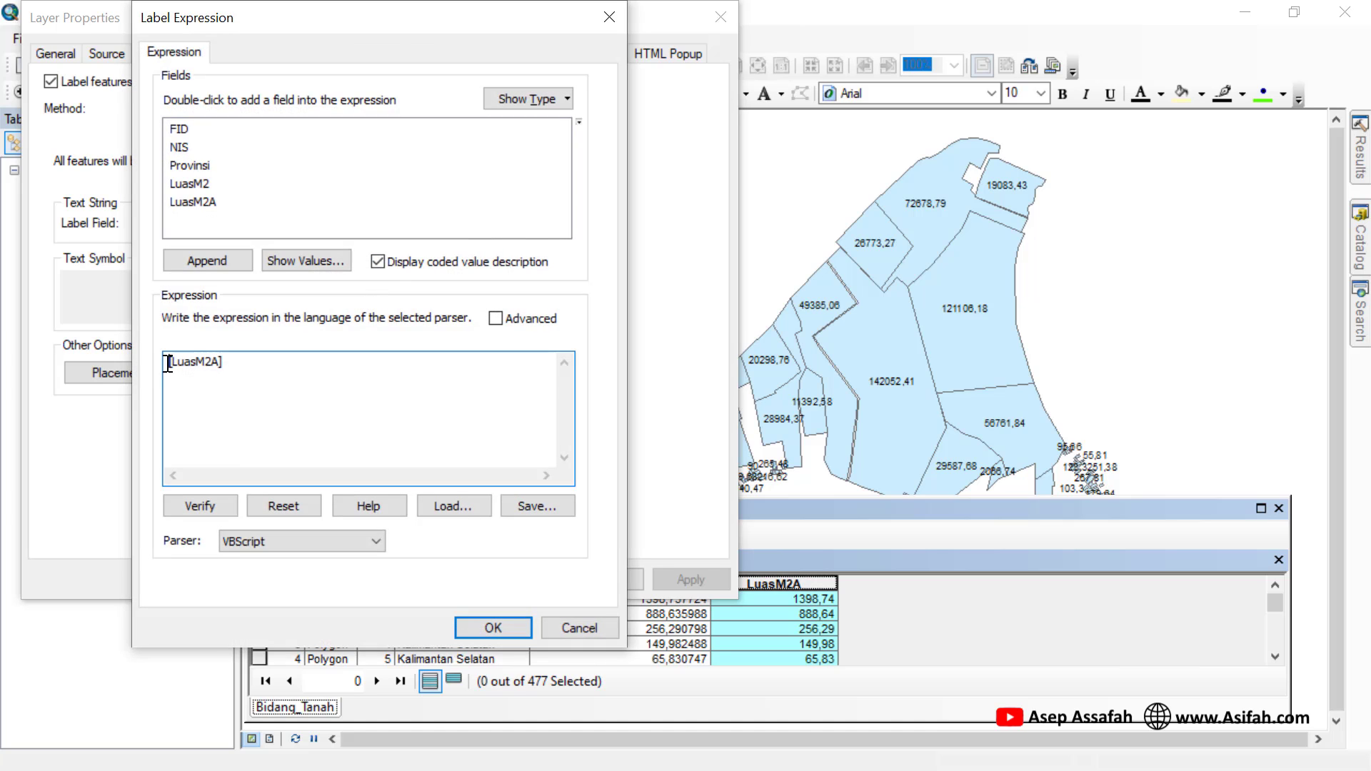
text("L = " &)
click(199, 504)
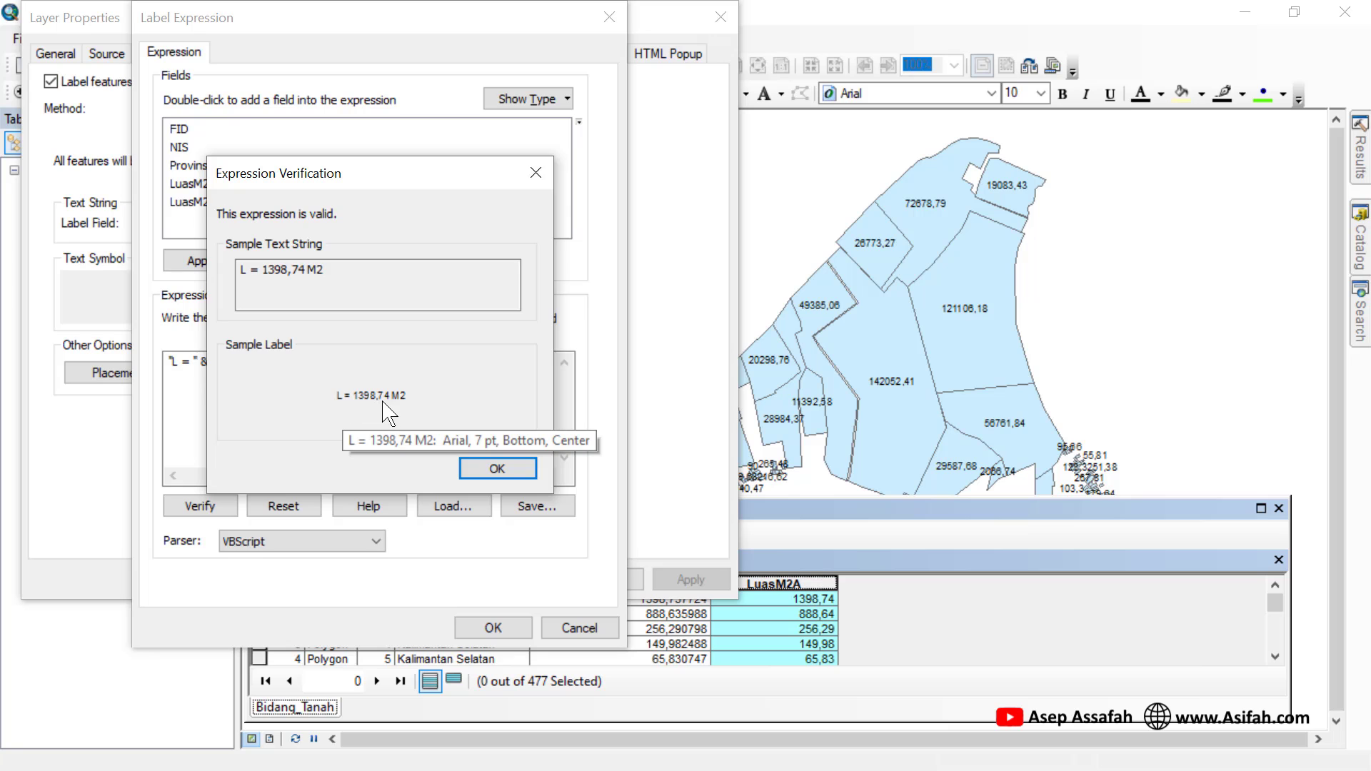
click(504, 469)
click(524, 632)
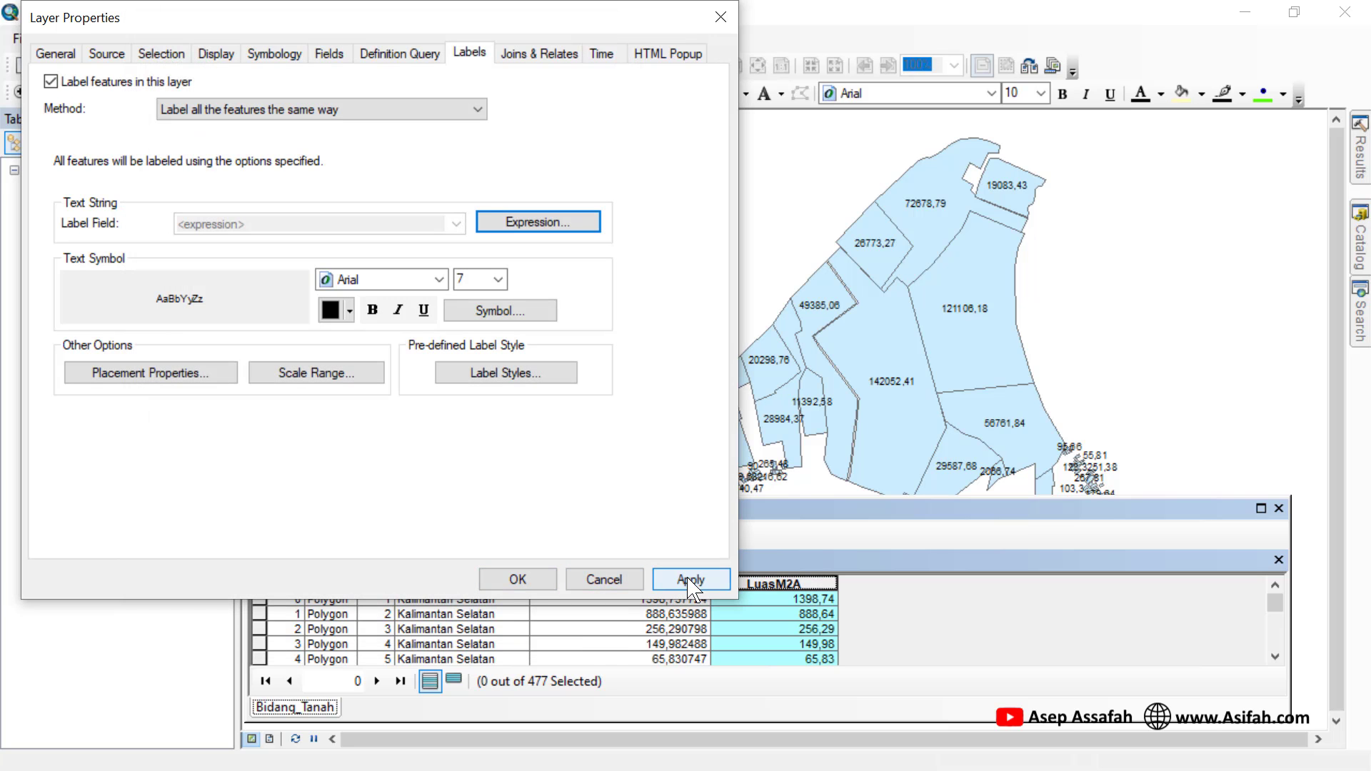
click(690, 582)
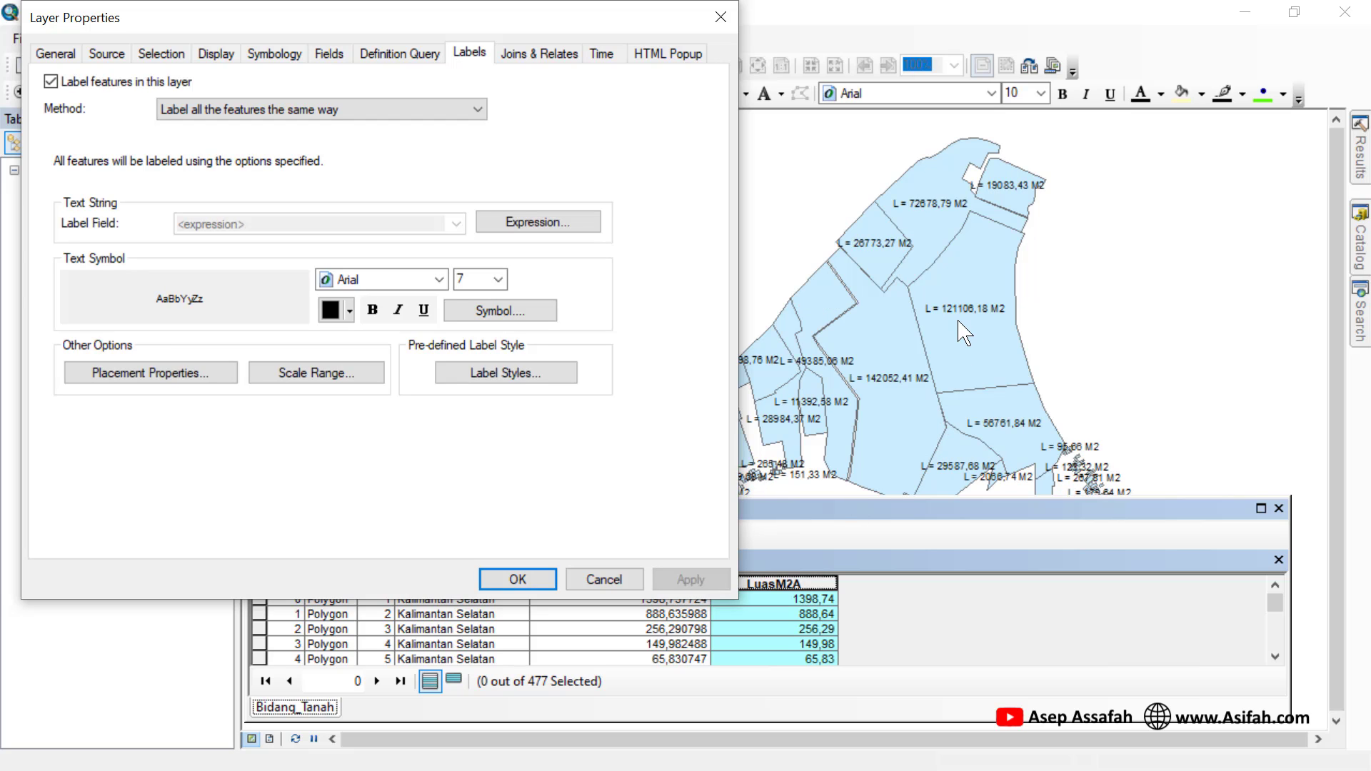
Reduce the parcel labels' font size to 6, apply it and close the layer properties
click(497, 279)
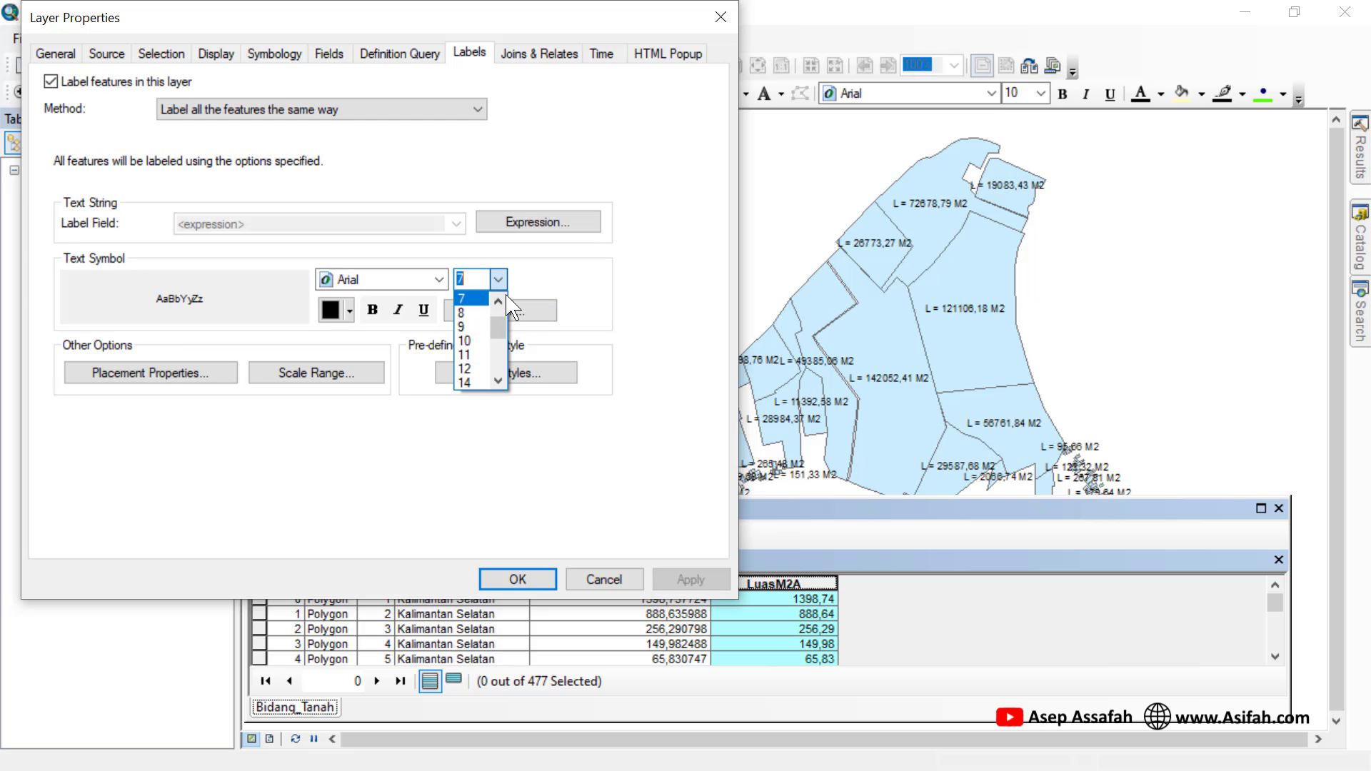
click(479, 301)
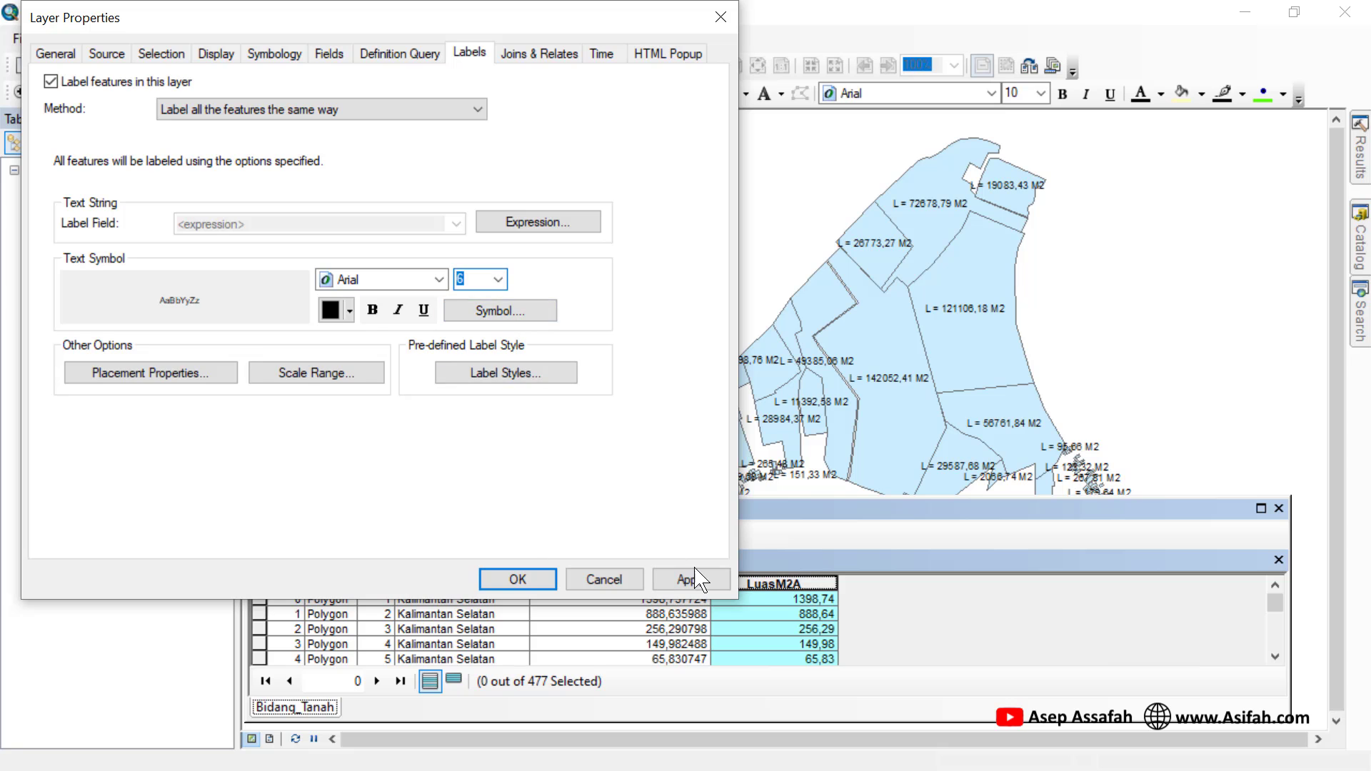
click(685, 580)
click(517, 579)
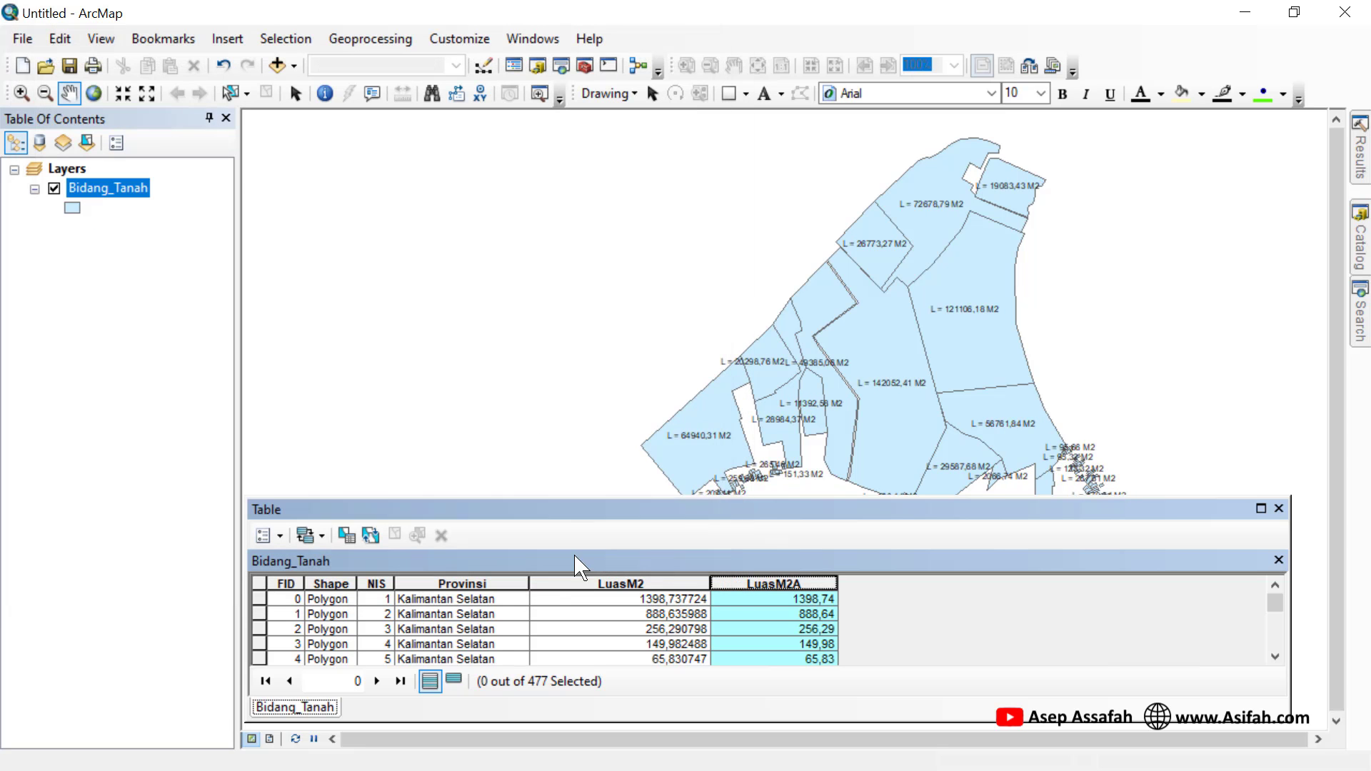
Examine the area labels on the large and small parcels across the map, and close the attribute table
scroll(964, 342, down, 2)
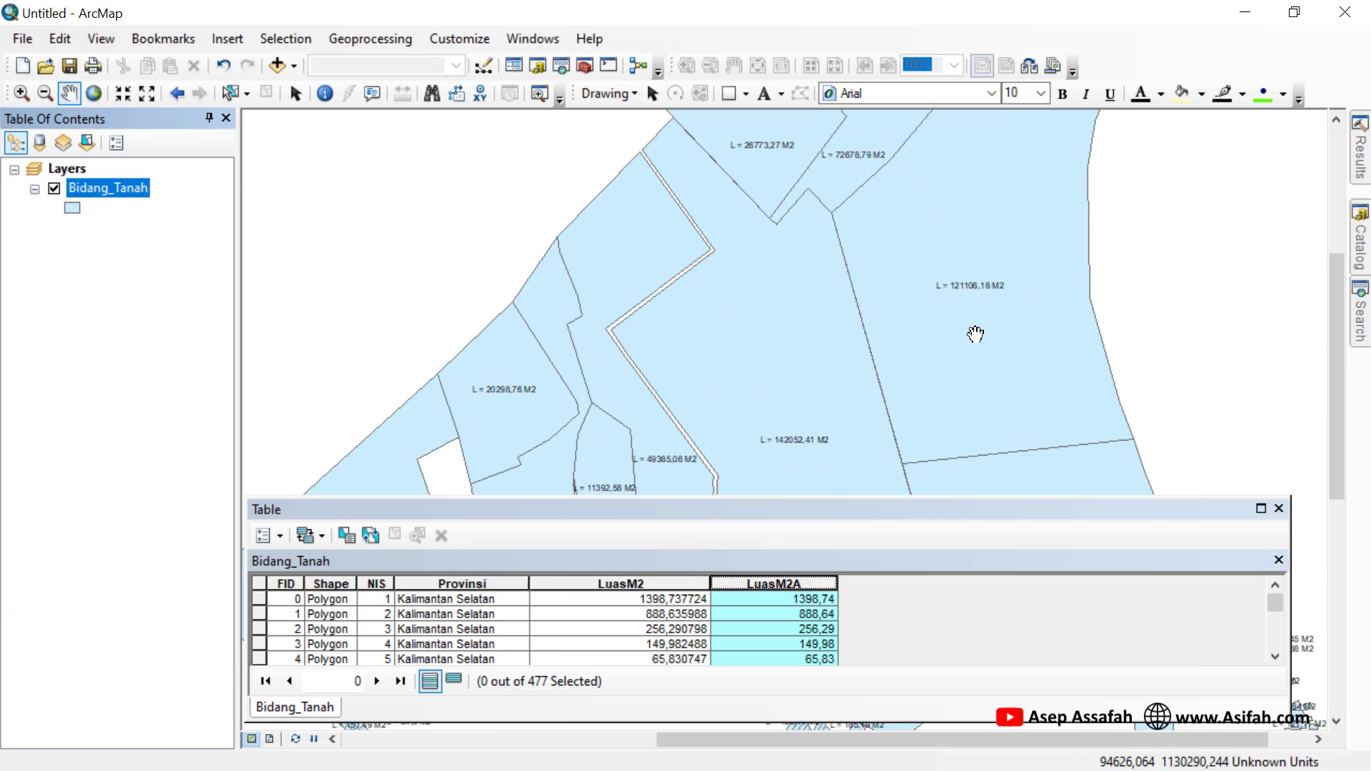
drag(993, 411, 906, 275)
drag(964, 383, 840, 255)
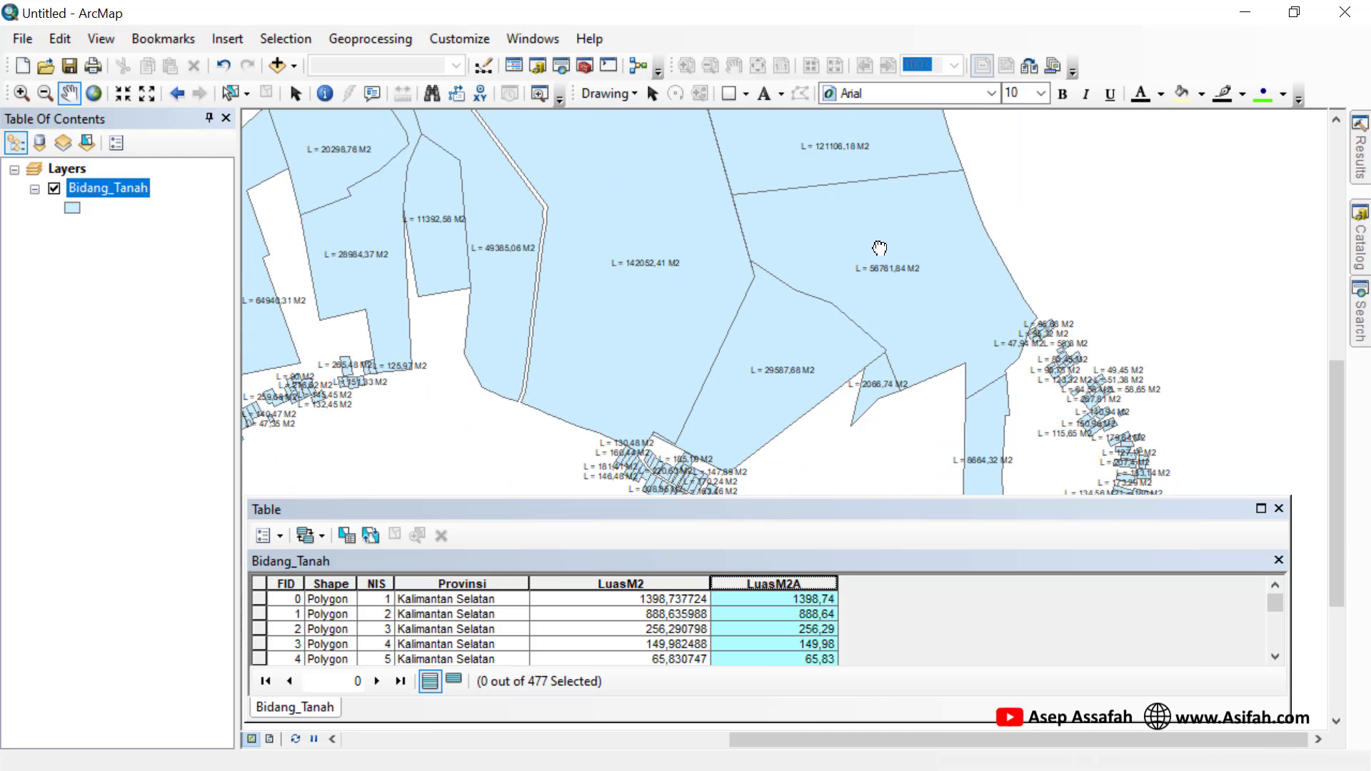
scroll(839, 375, down, 4)
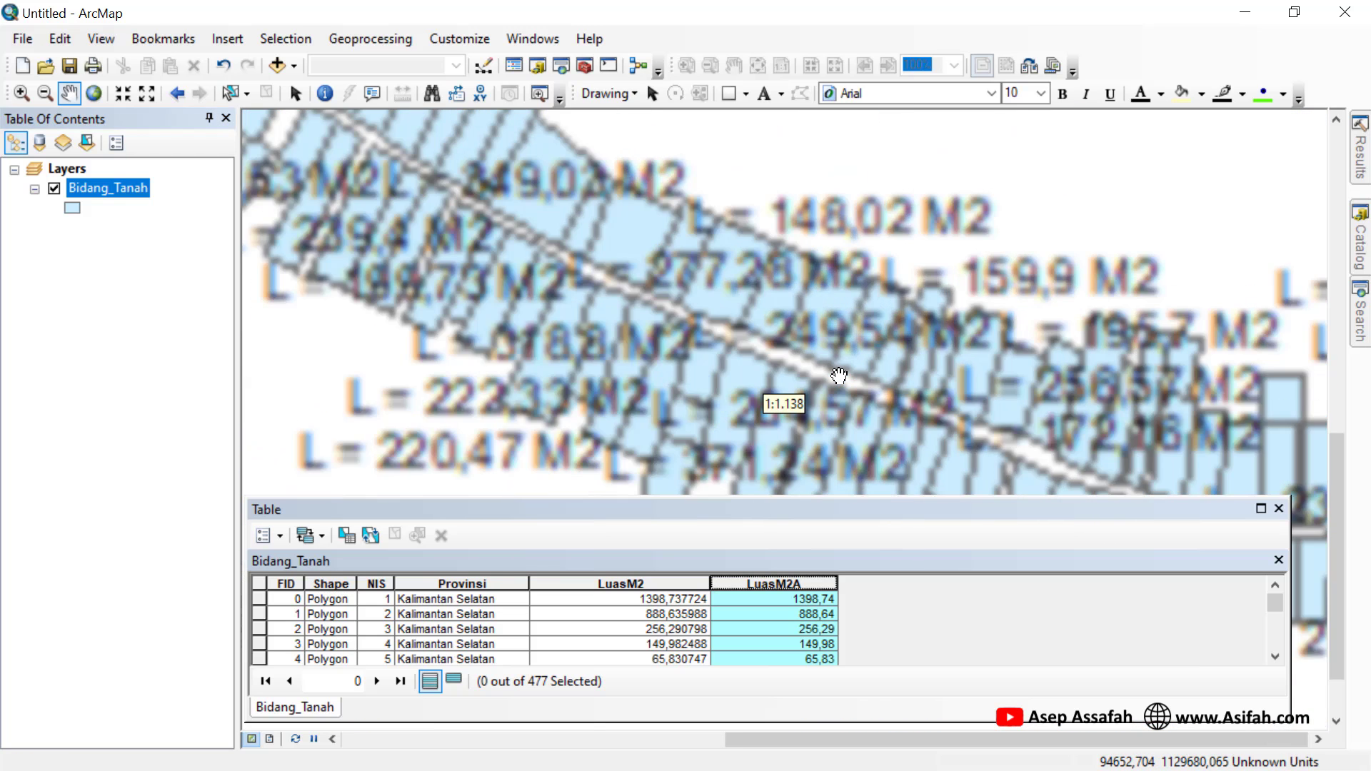
scroll(839, 375, up, 1)
scroll(750, 315, down, 2)
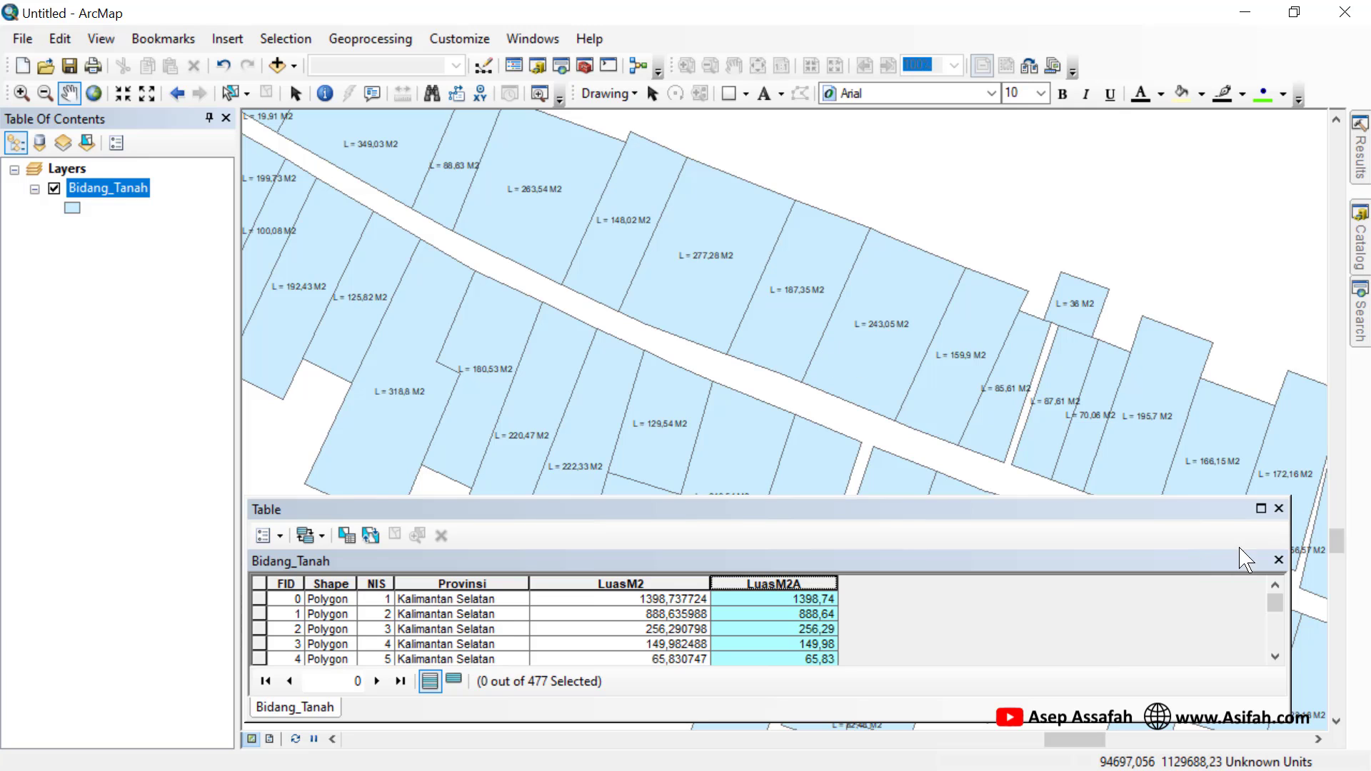
click(1279, 509)
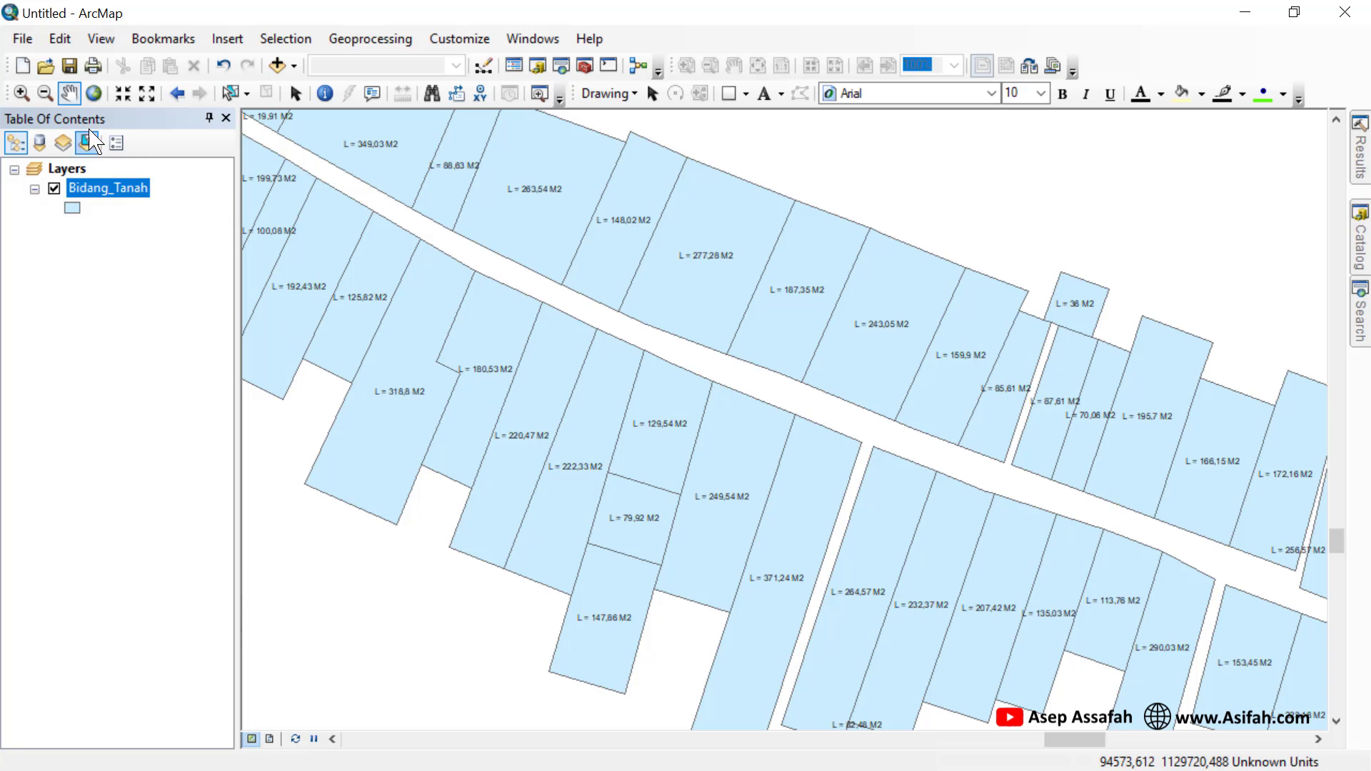
Start a new blank map document without saving changes to the current one
click(22, 66)
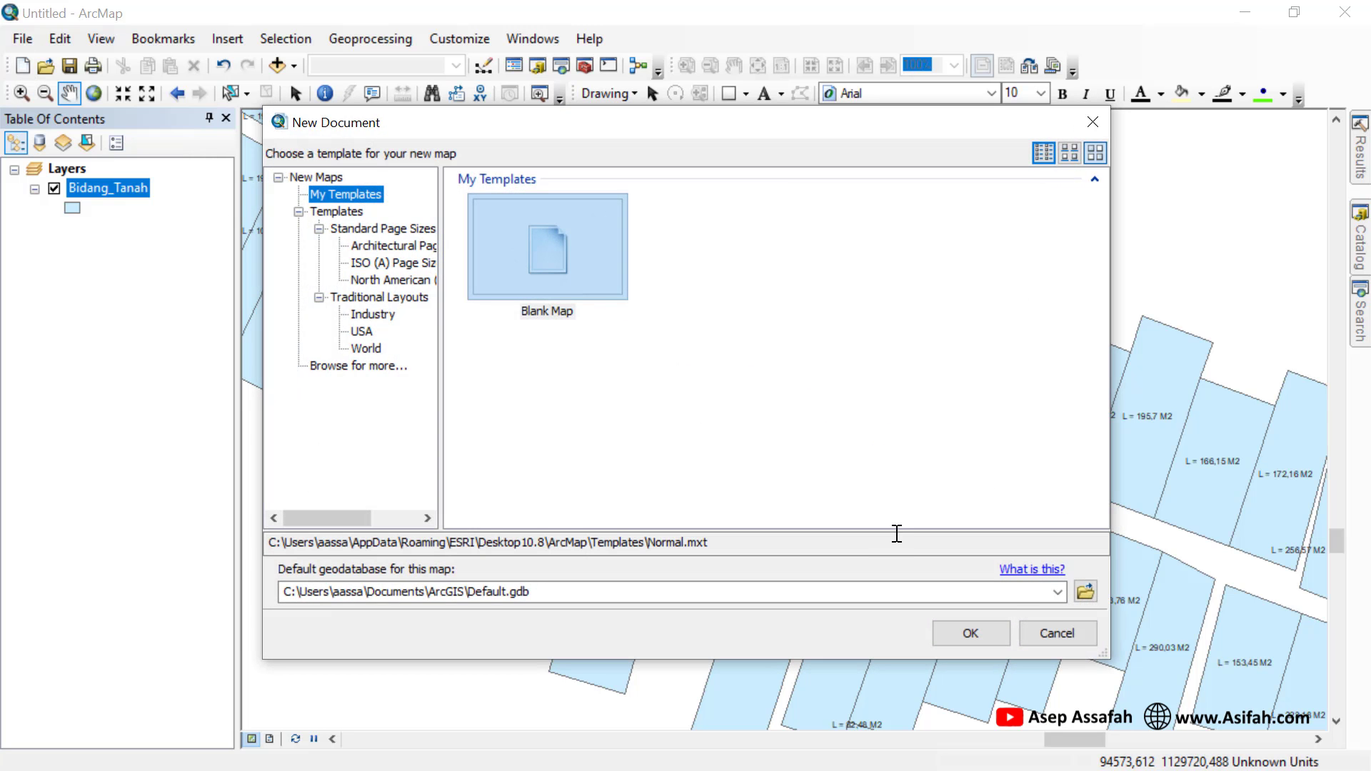
click(970, 633)
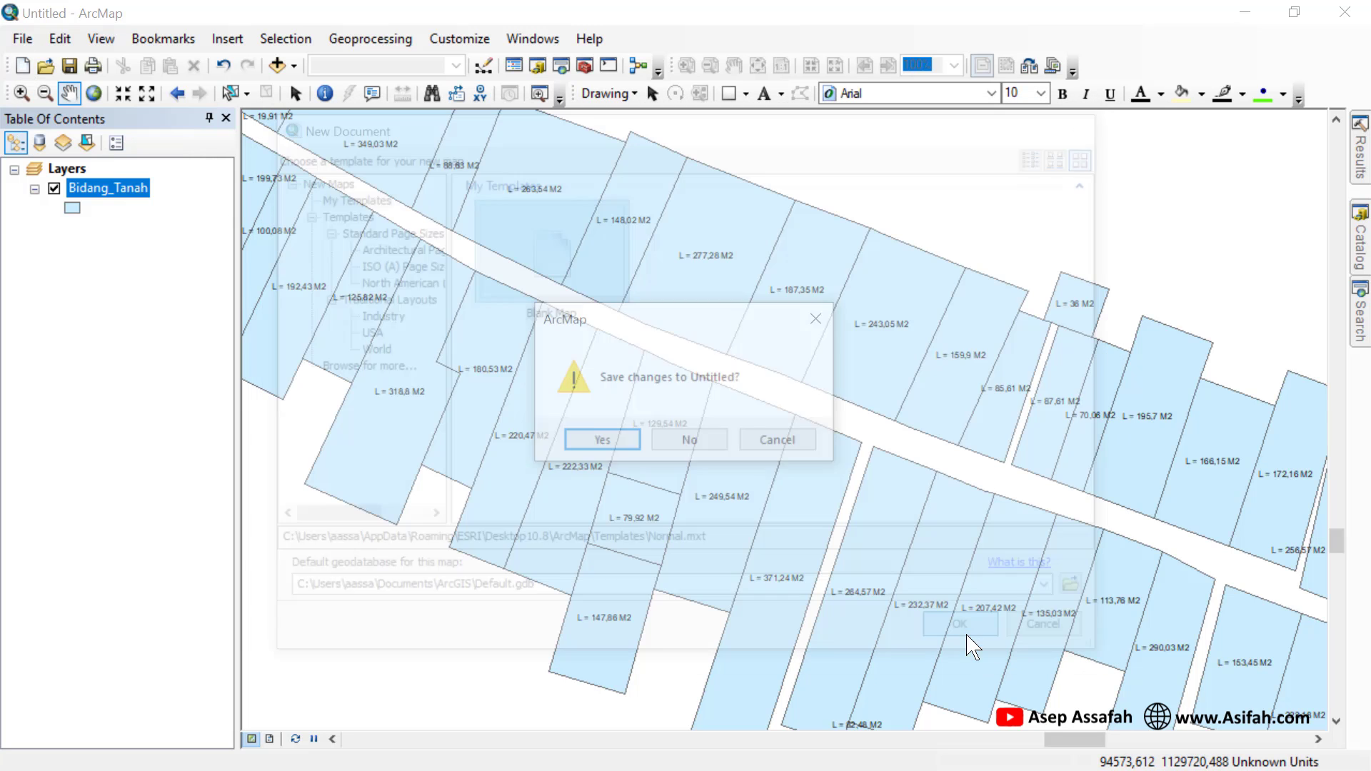
click(694, 443)
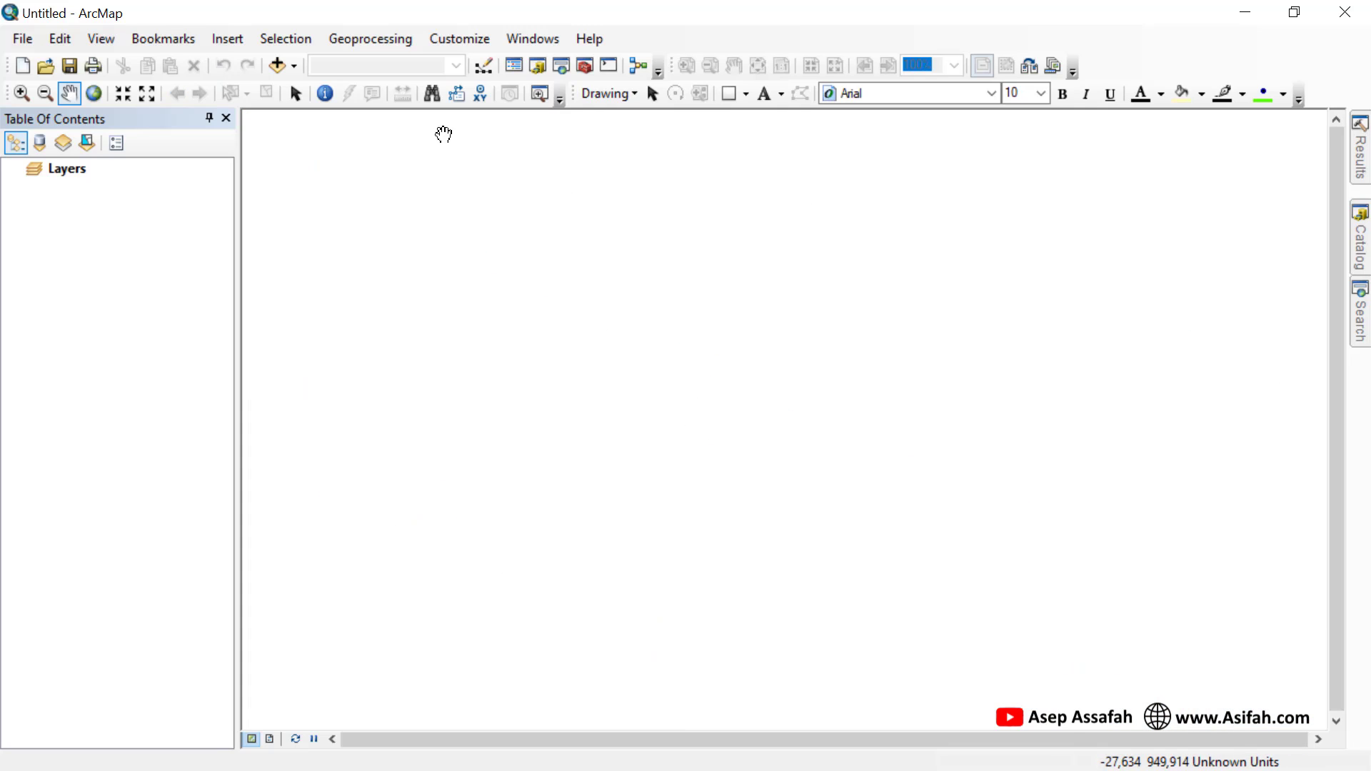
Add Kulon_Progo_Kec.shp from the Data Raster folder to the map and close the Measure window
click(277, 66)
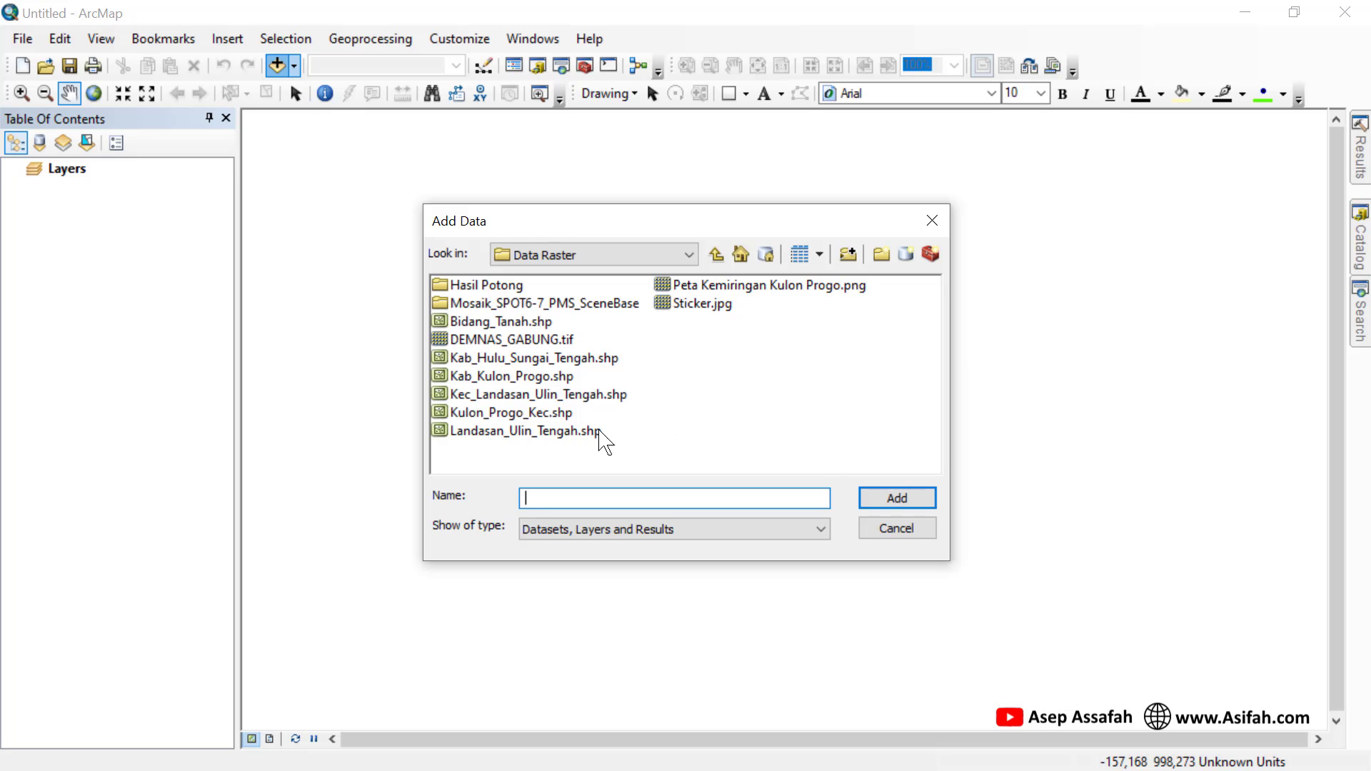
click(542, 412)
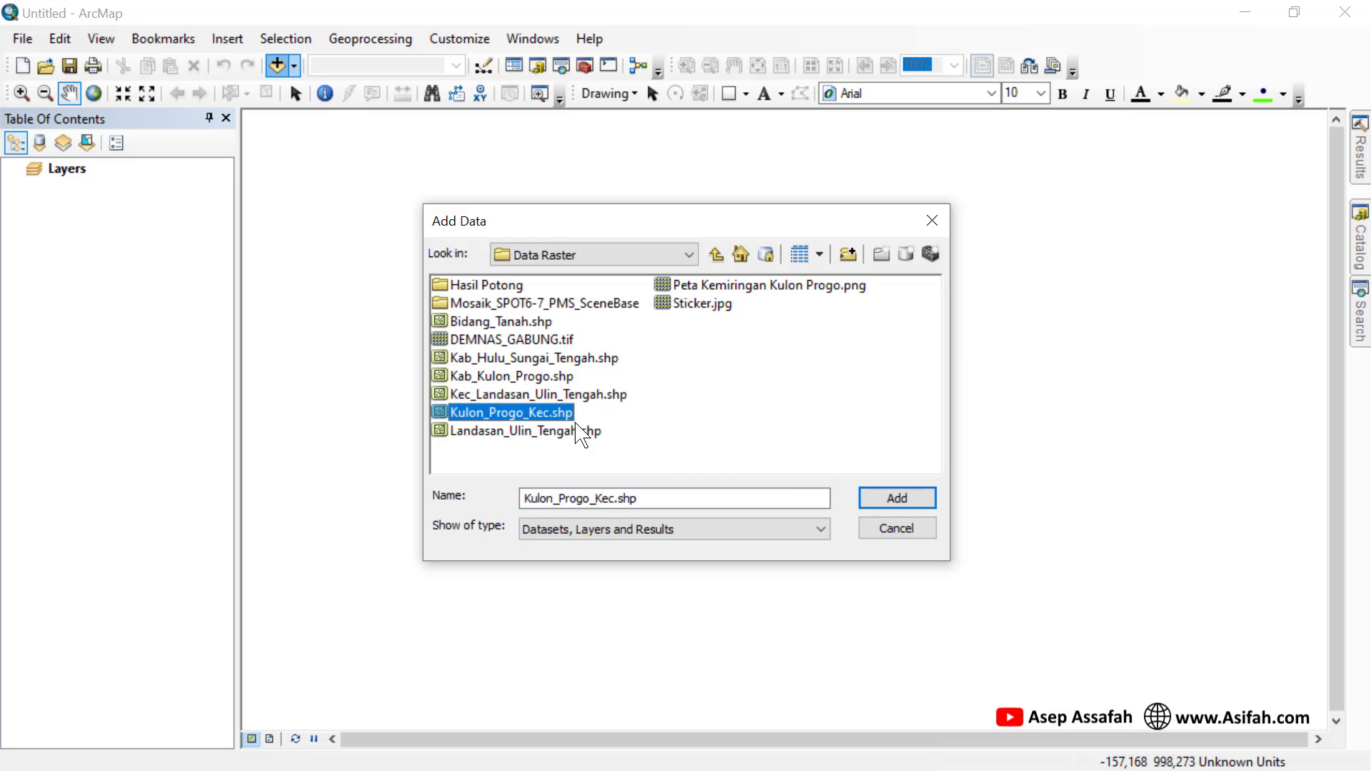
click(894, 500)
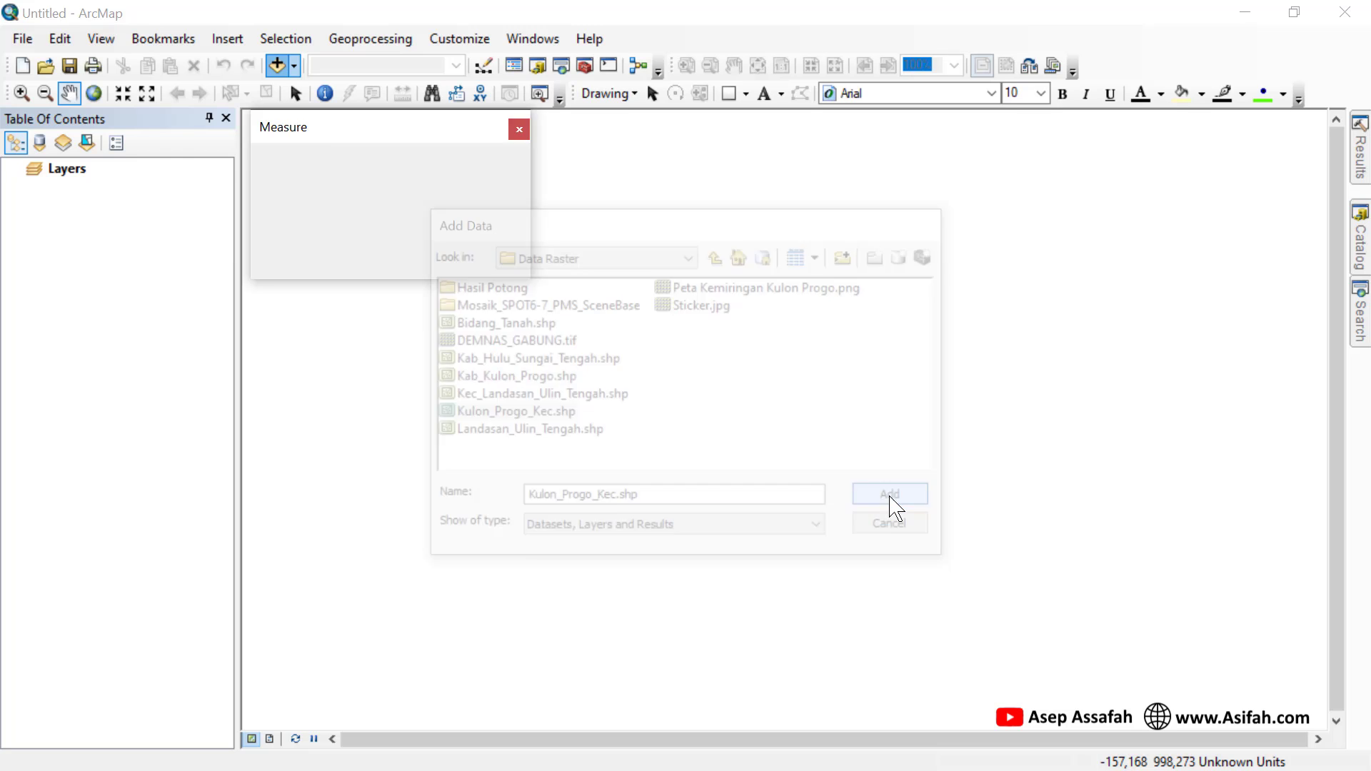
click(519, 130)
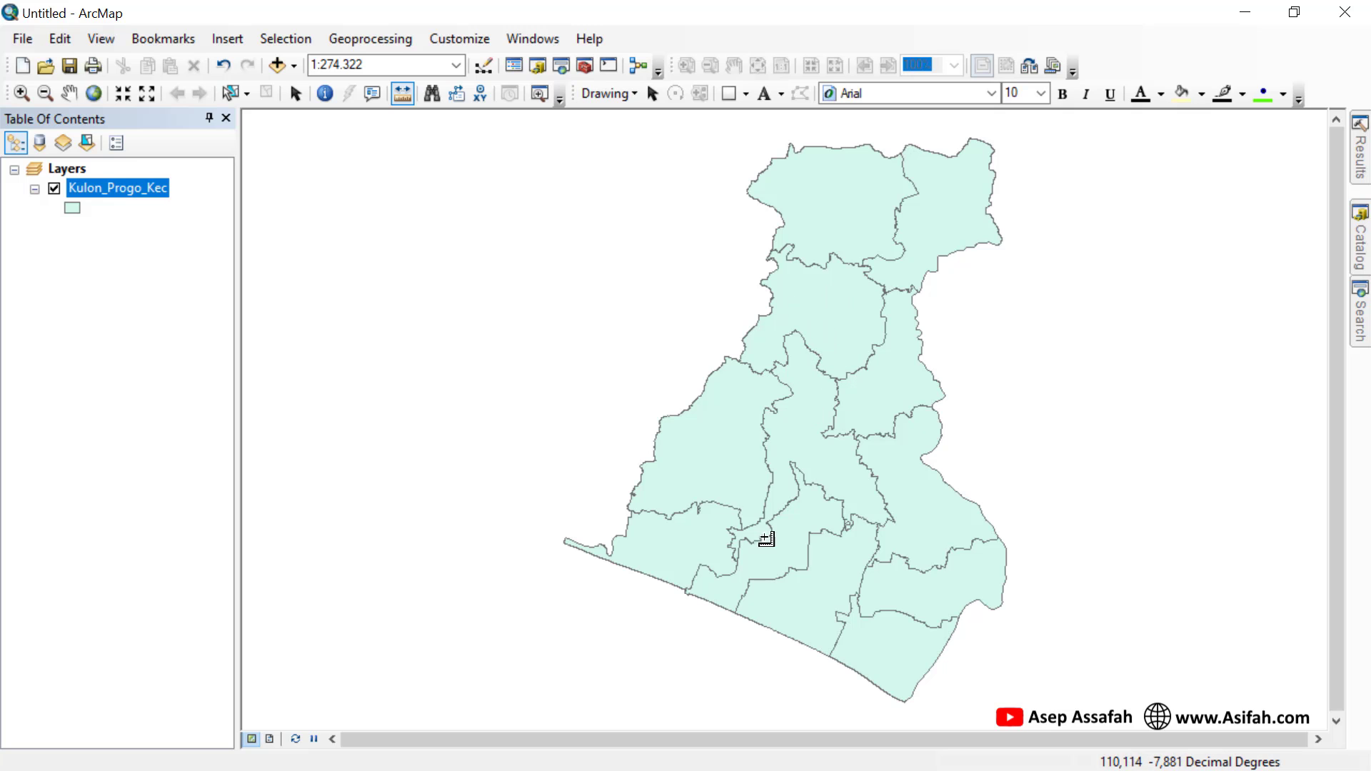
Open the Kulon_Progo_Kec attribute table and add a field named Luas_Ha of type Double
right_click(117, 190)
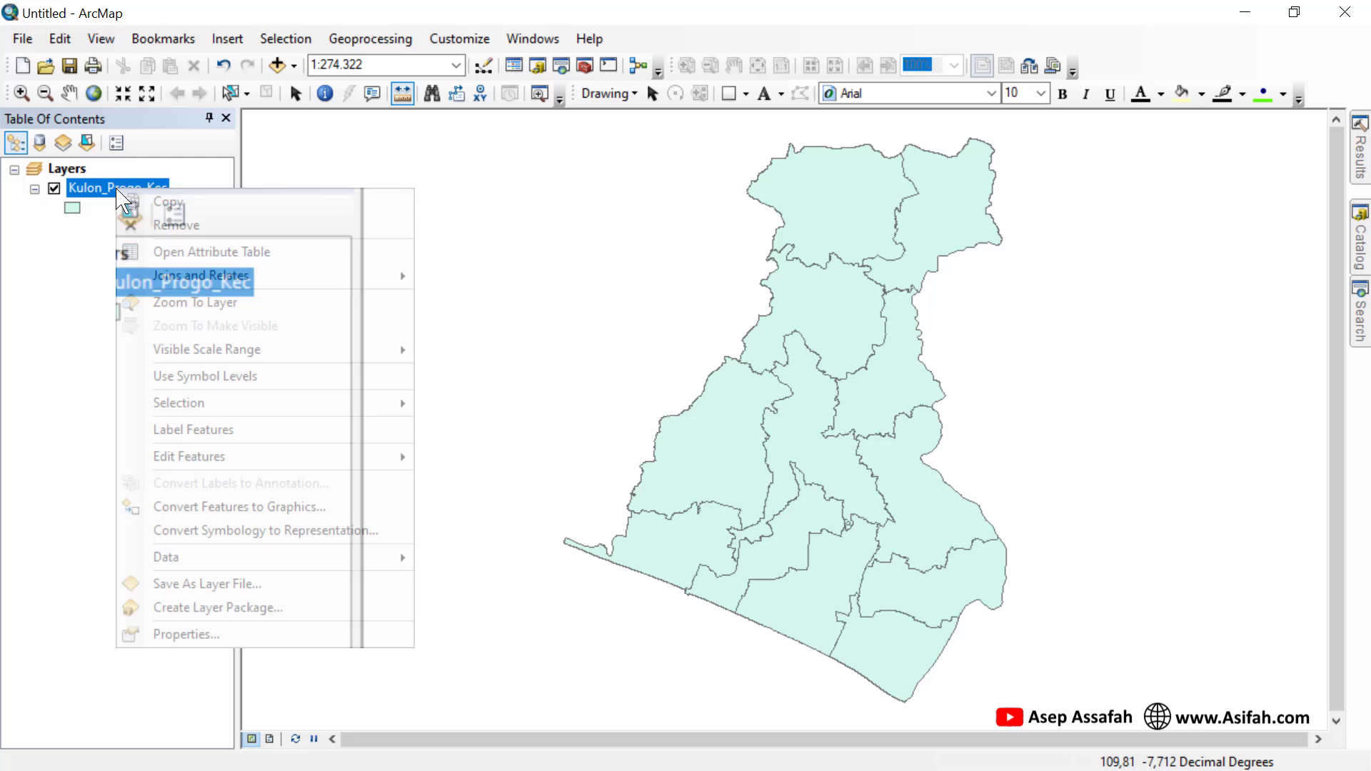
click(158, 255)
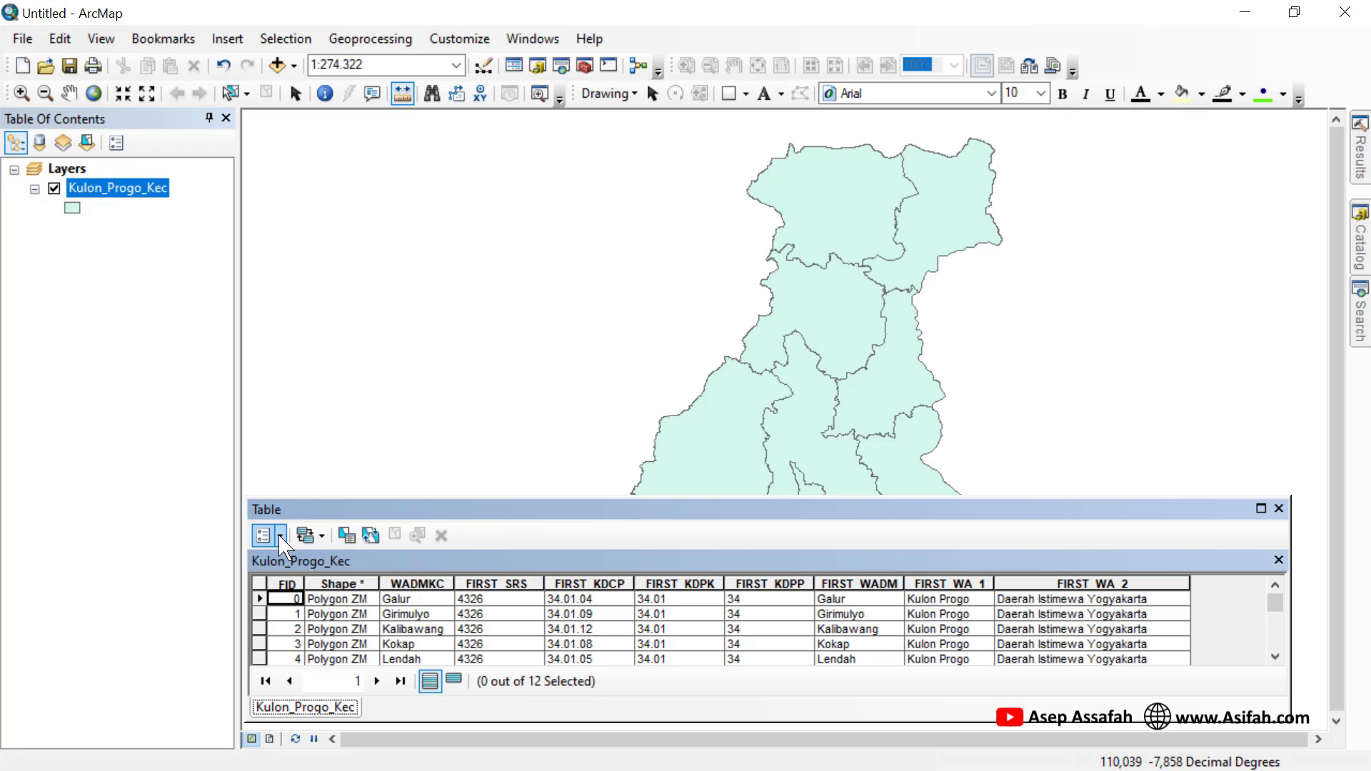
click(270, 536)
click(326, 183)
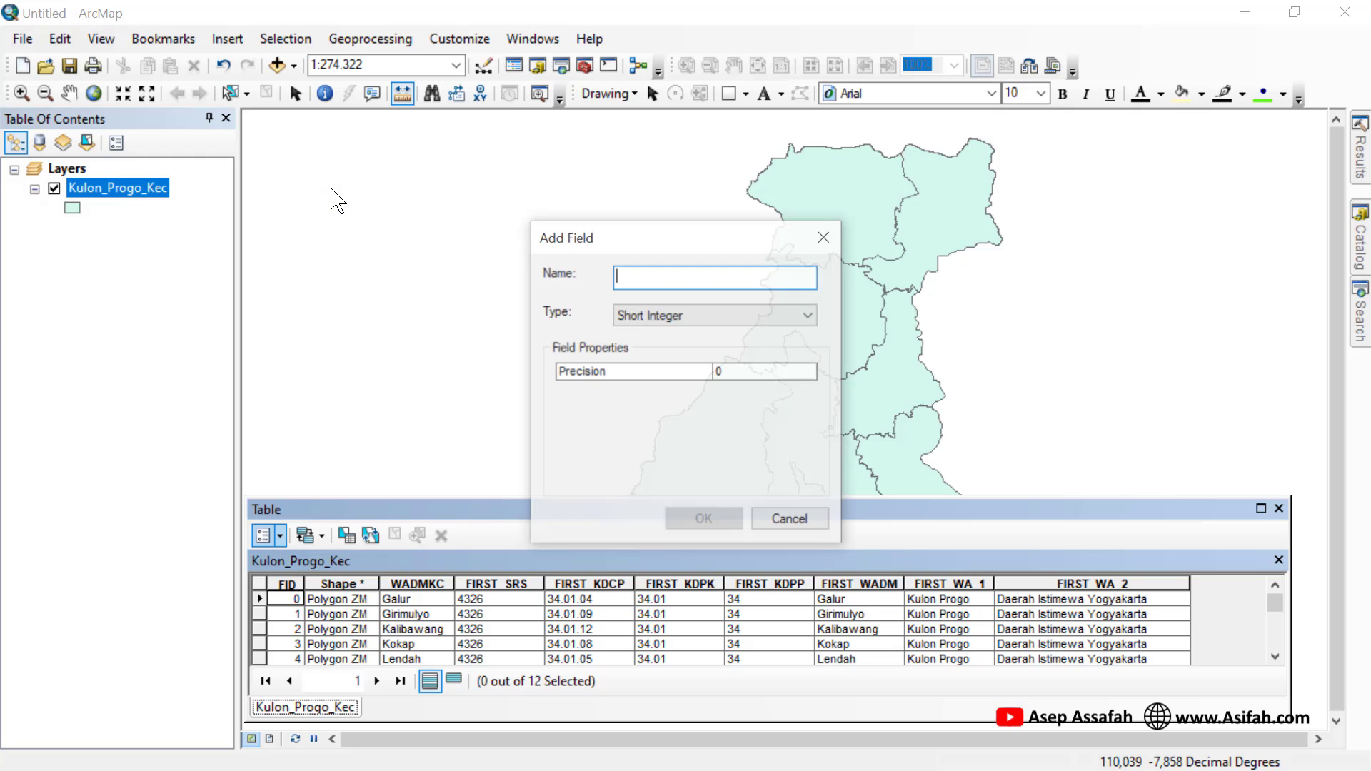
text(Luas_Ha)
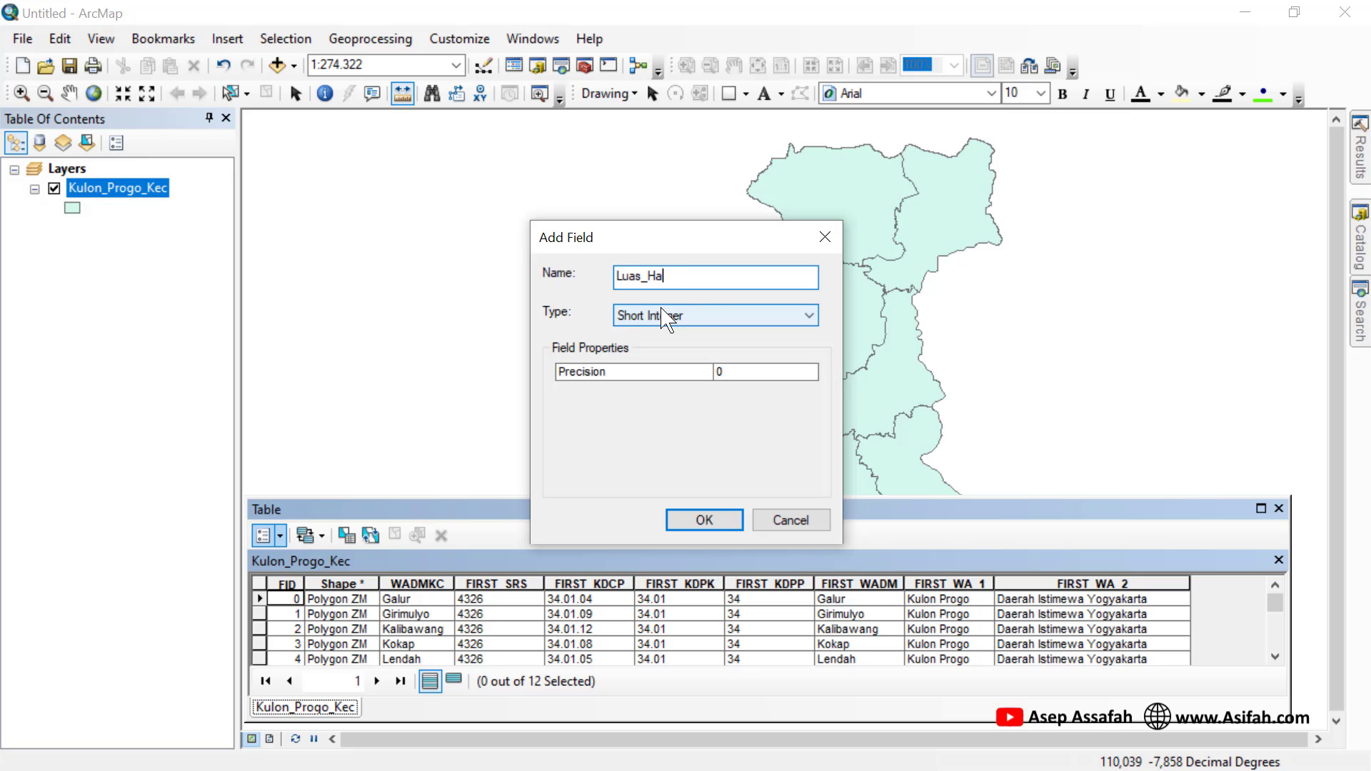
click(805, 316)
click(707, 375)
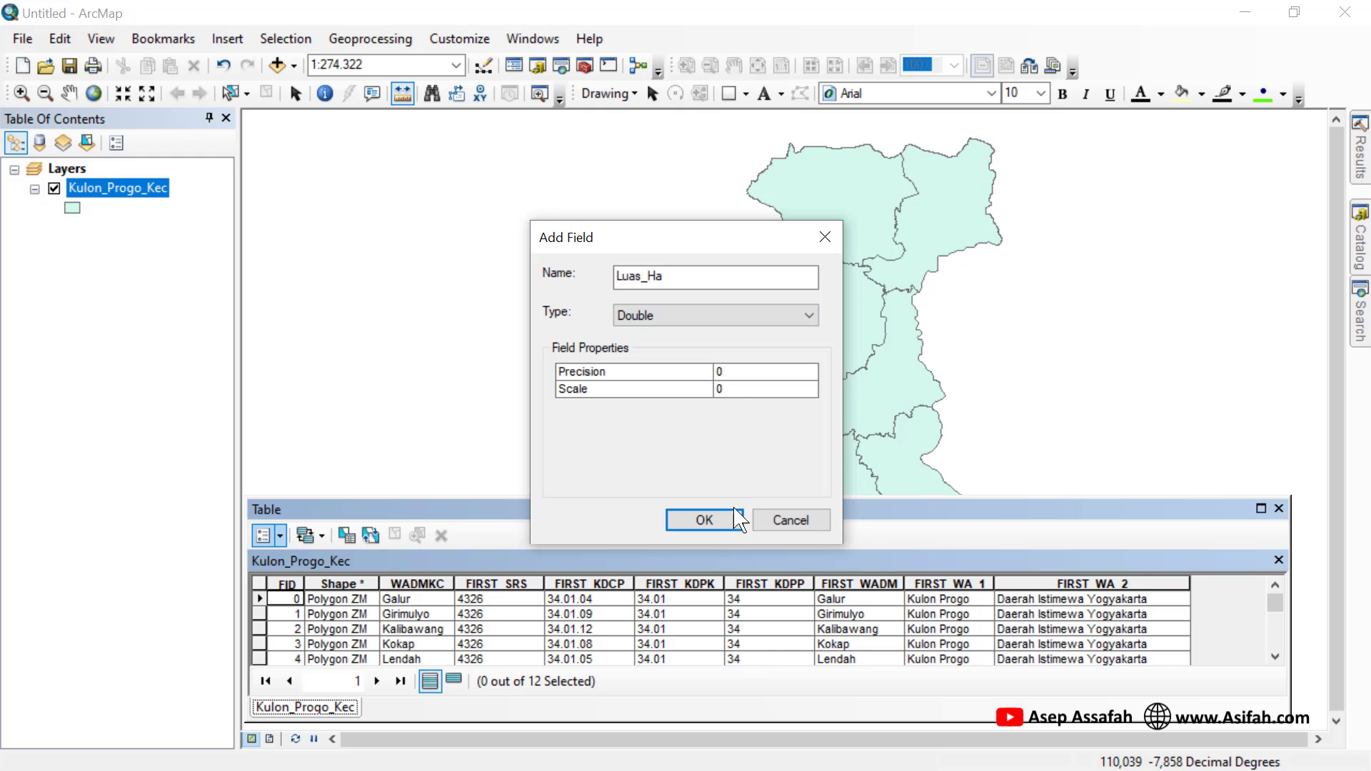
click(702, 520)
Try to calculate the Area geometry for the Luas_Ha field using the data source's coordinate system, GCS: WGS 1984
drag(695, 658, 1085, 658)
click(1187, 583)
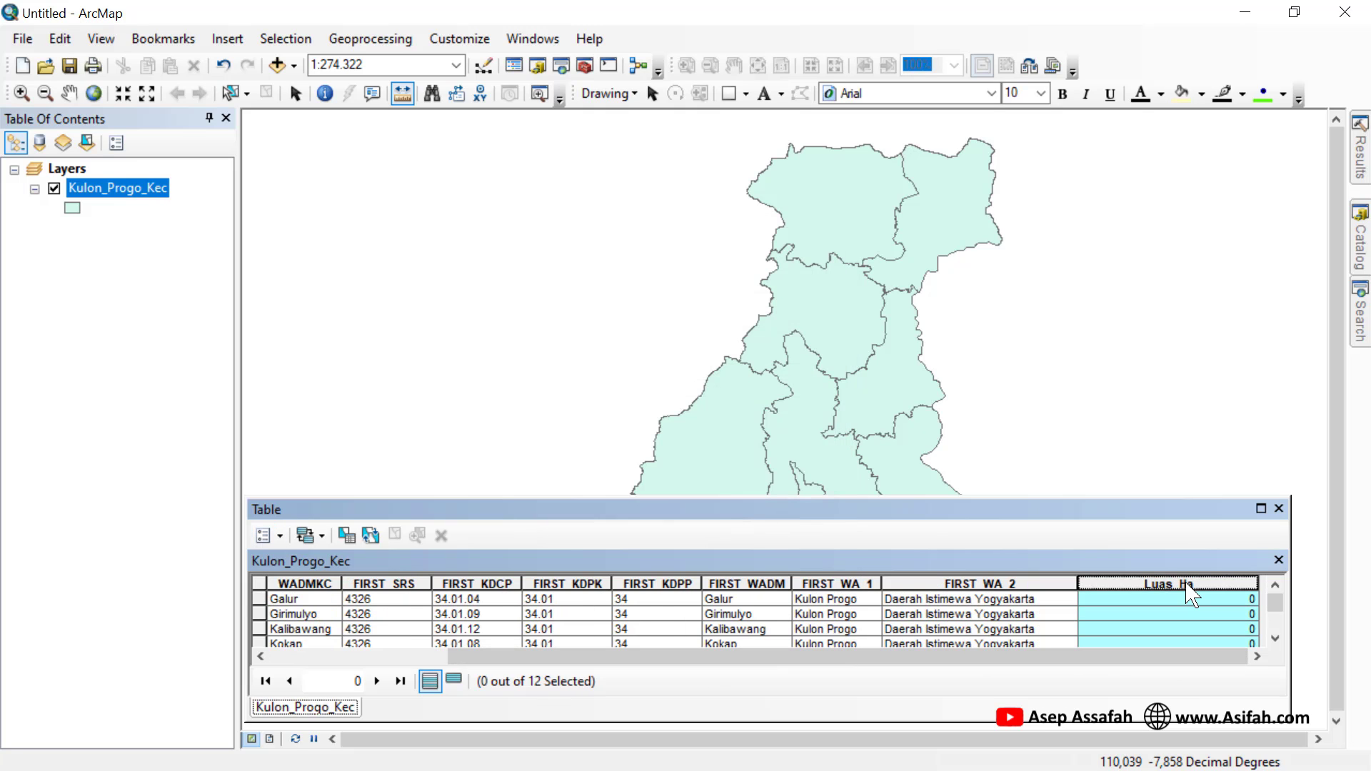
right_click(1186, 584)
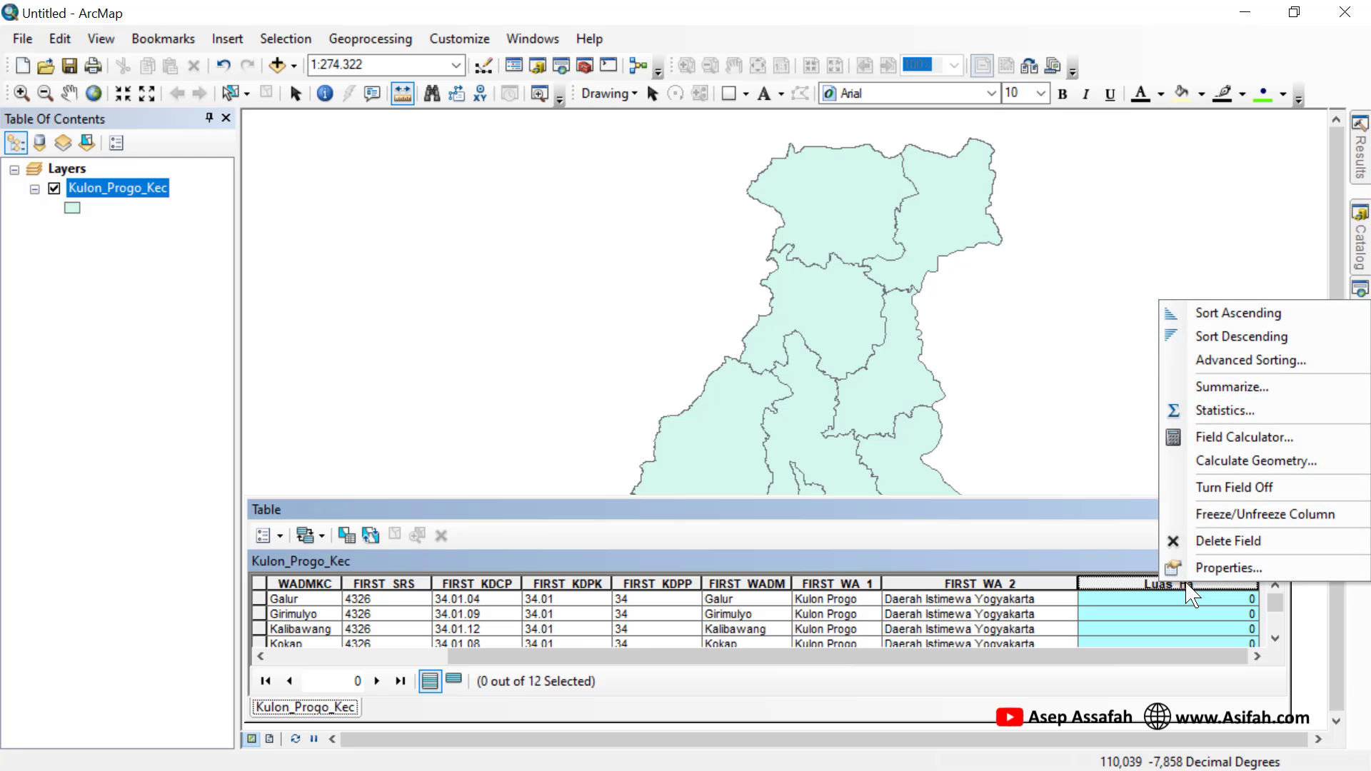
click(1207, 461)
click(636, 433)
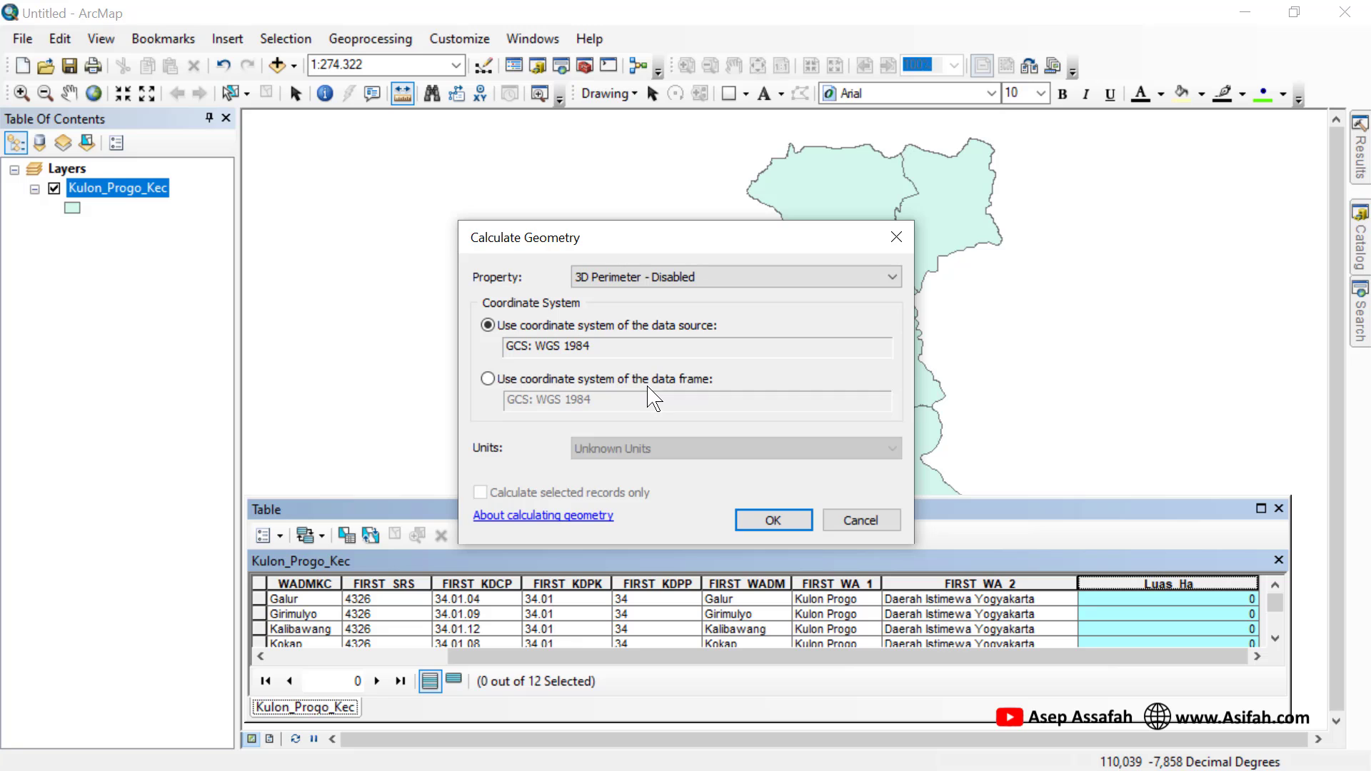
click(762, 280)
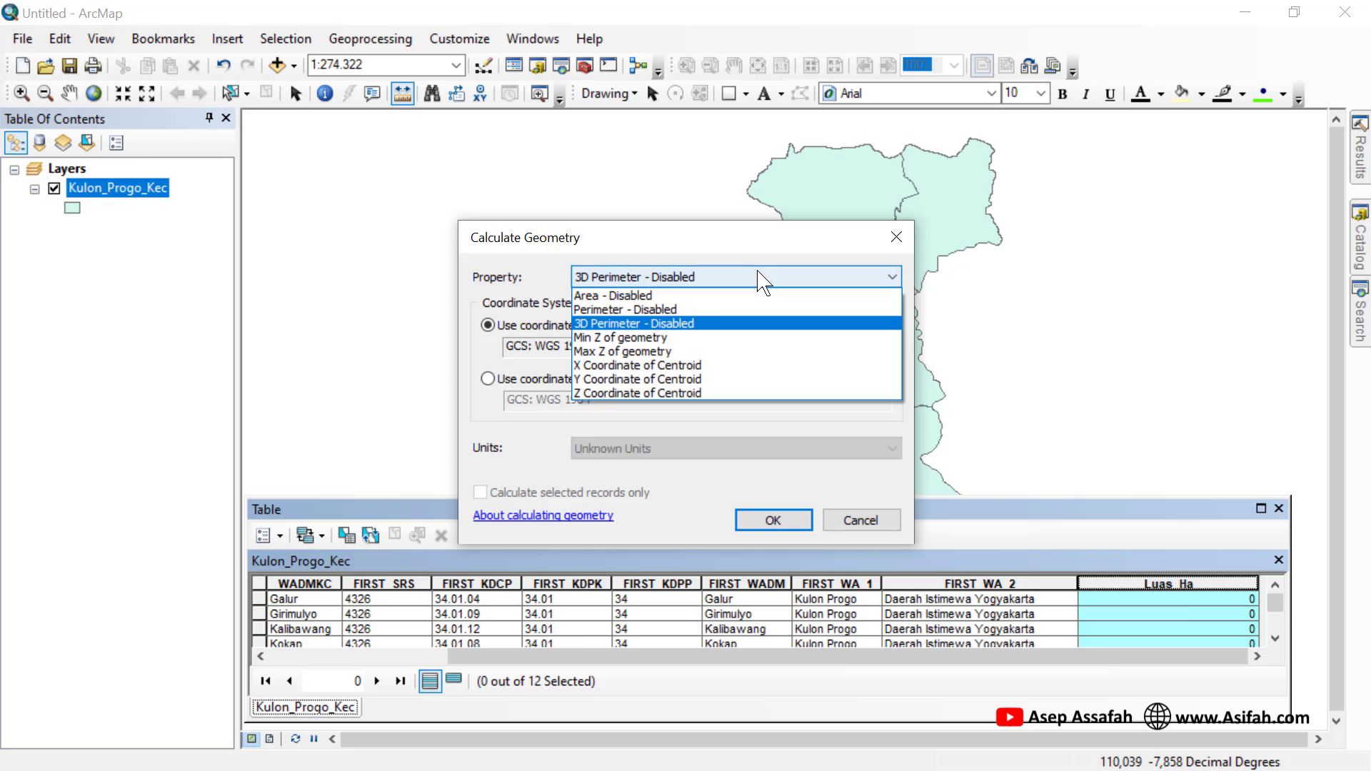
click(699, 304)
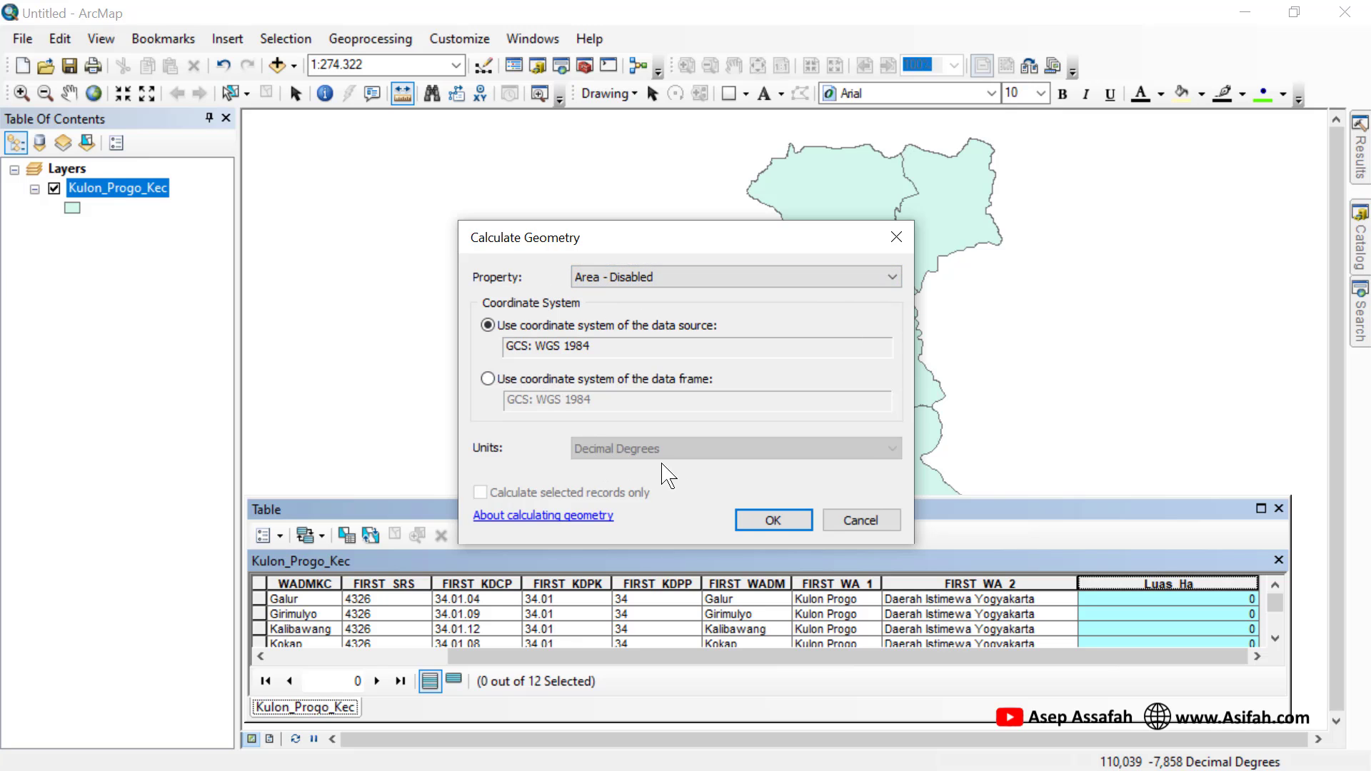
click(771, 516)
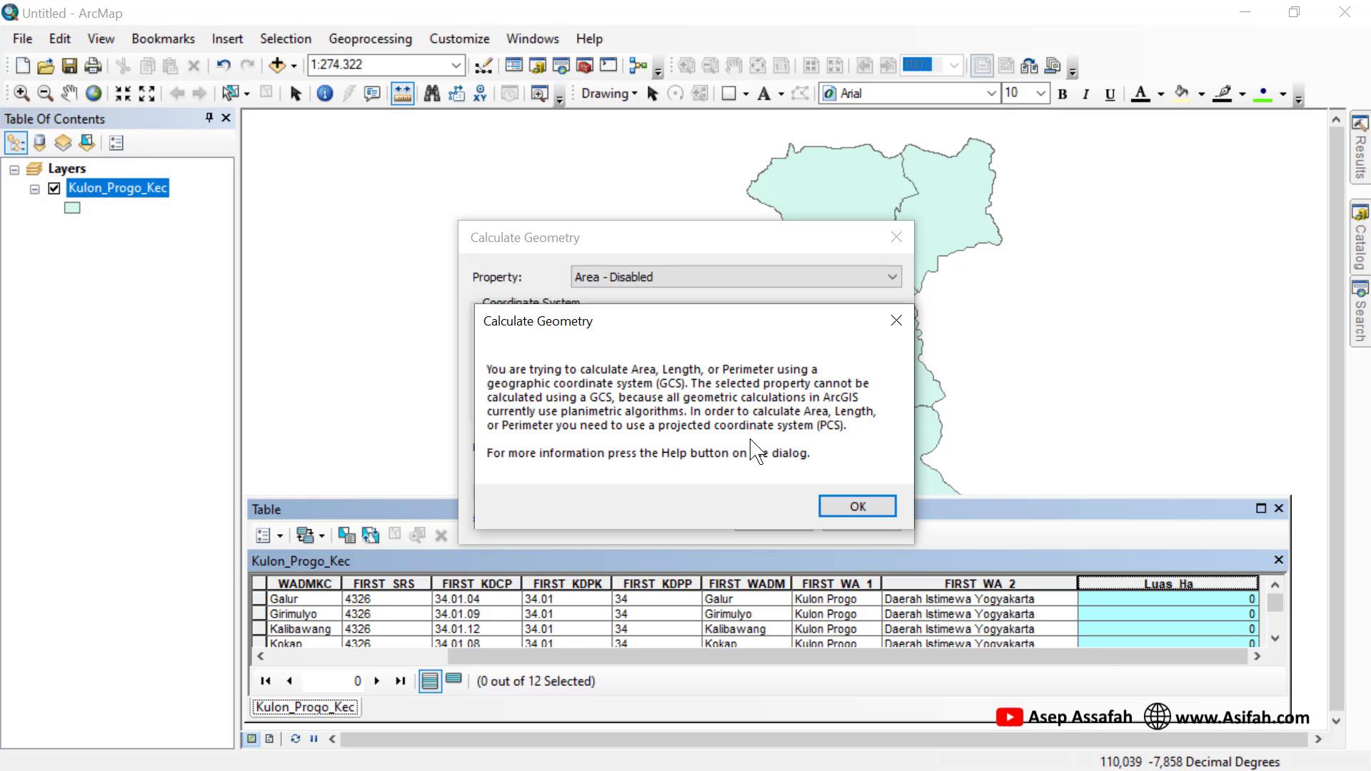
click(832, 505)
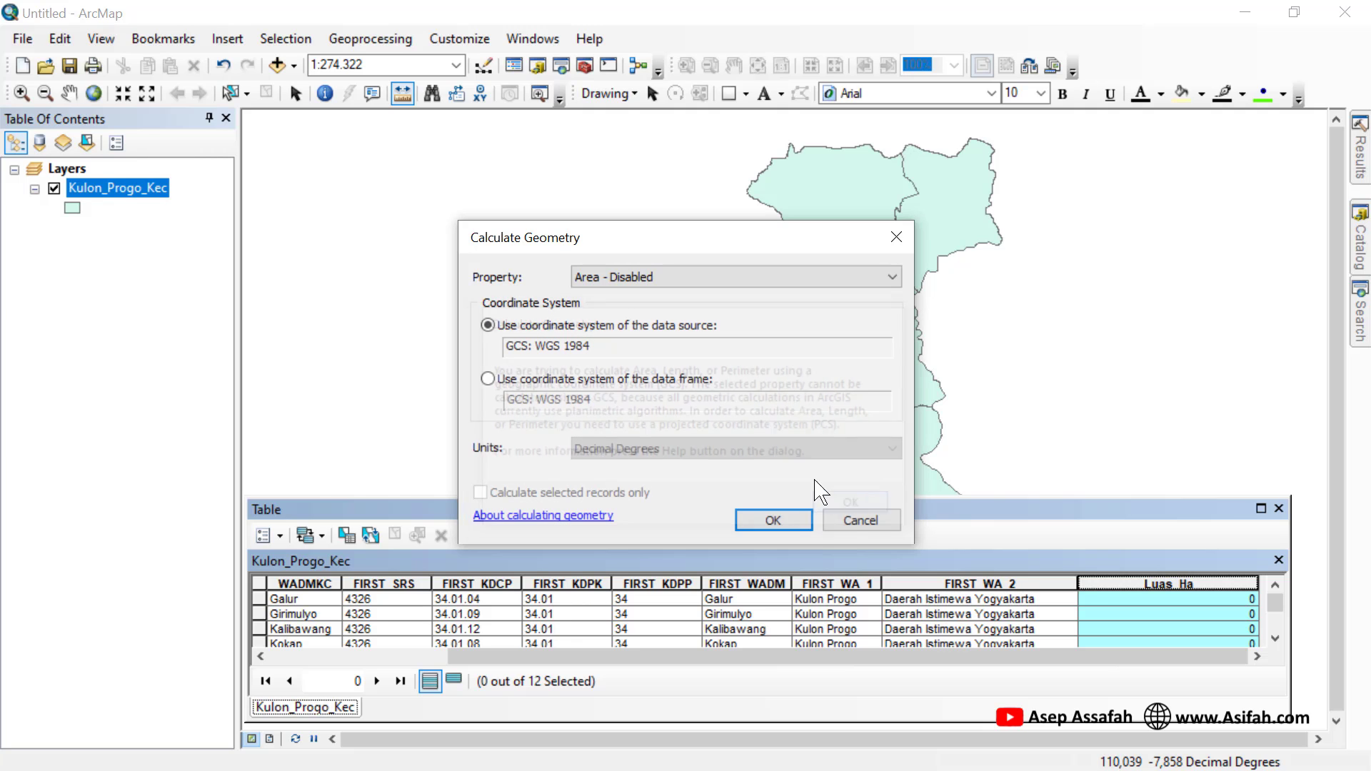
click(851, 521)
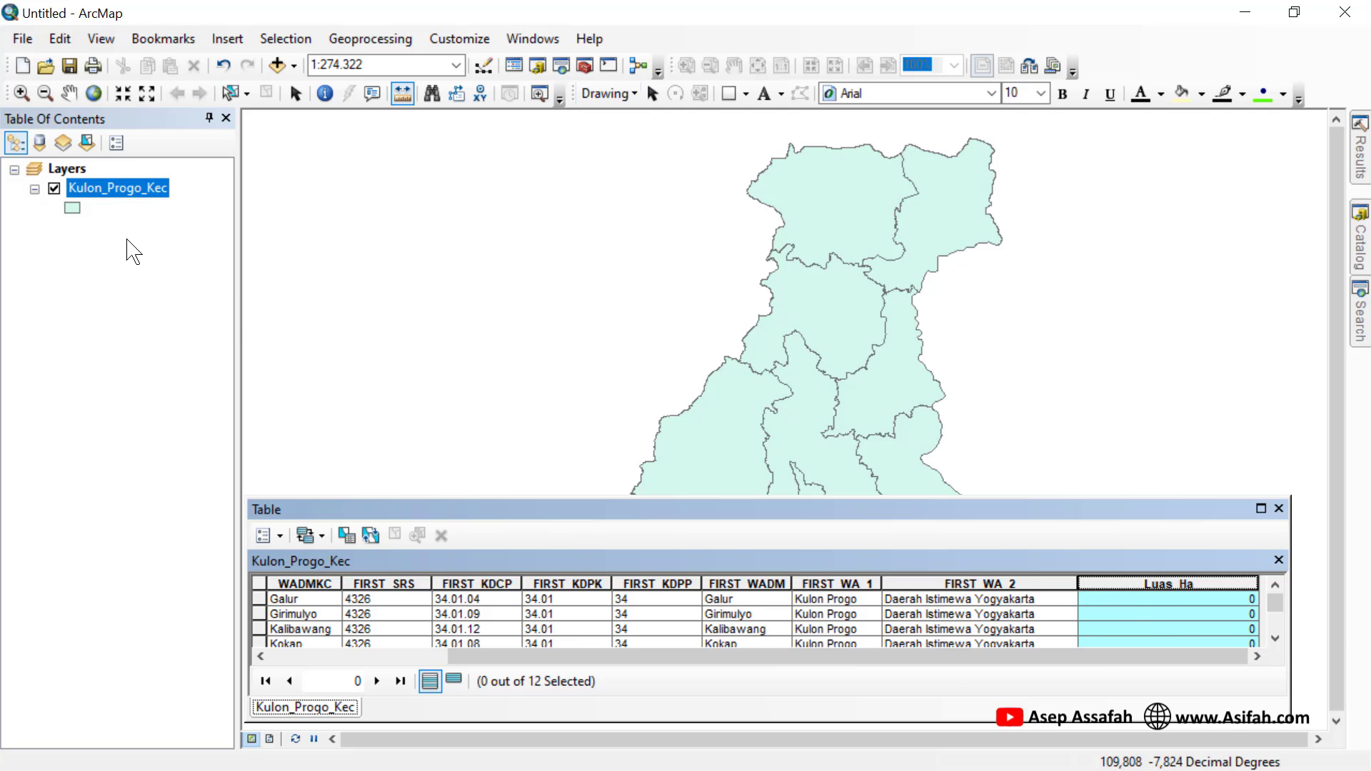
Open the coordinate system settings of the Layers data frame and expand the Projected Coordinate Systems group
click(79, 172)
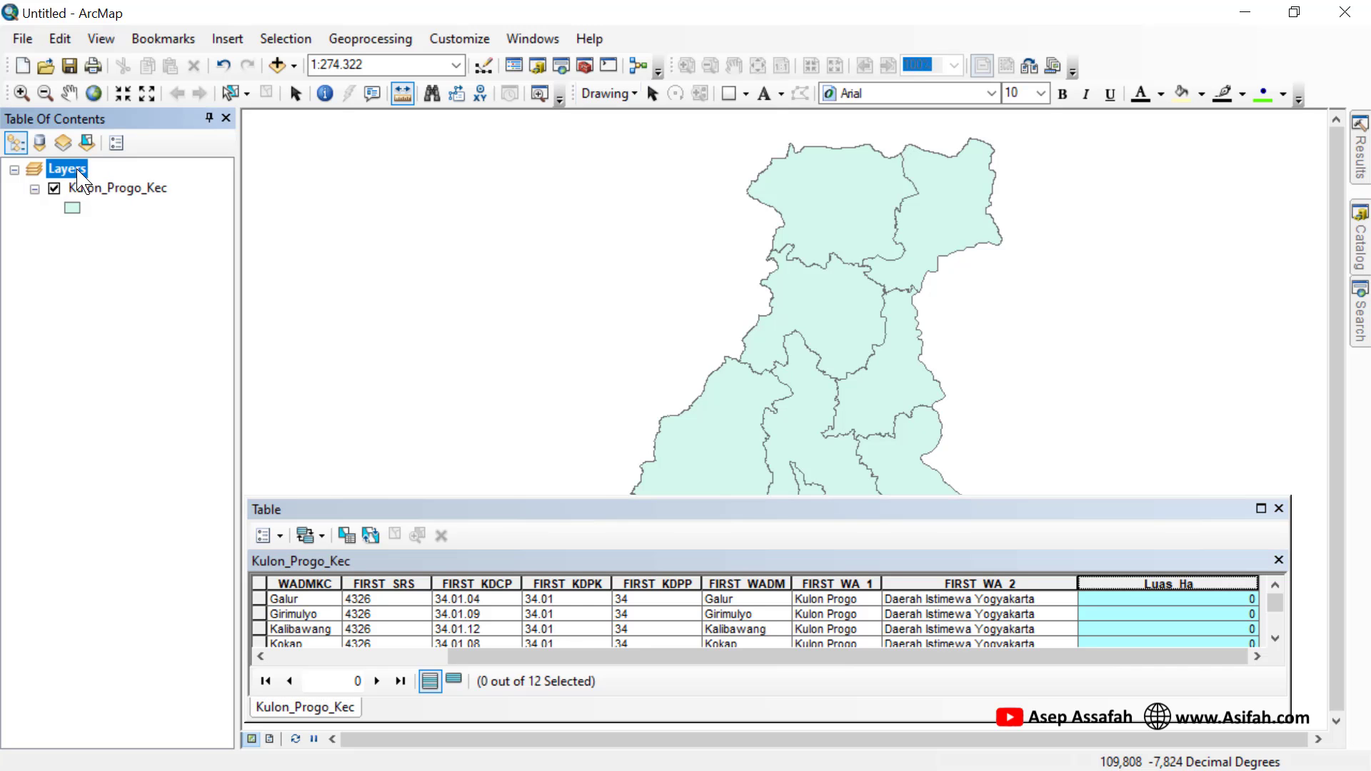
right_click(79, 173)
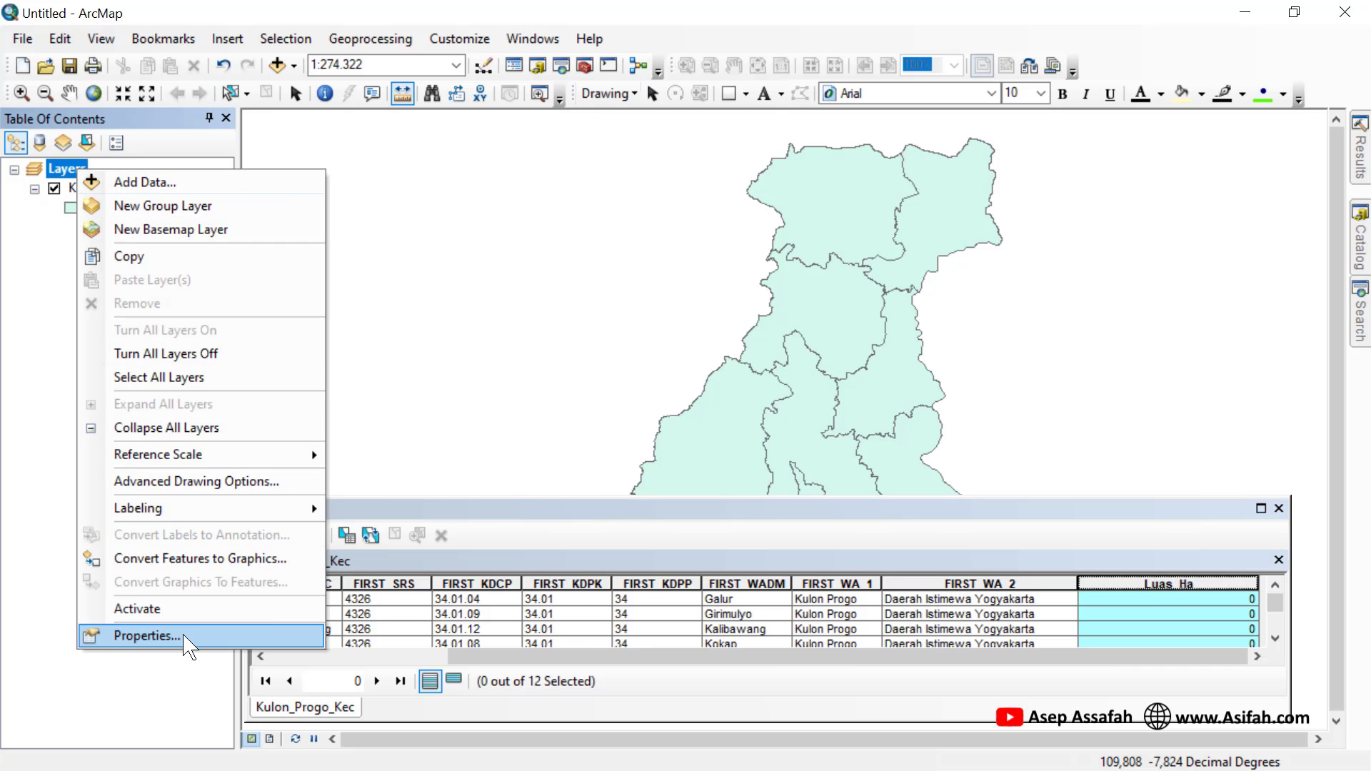
click(147, 636)
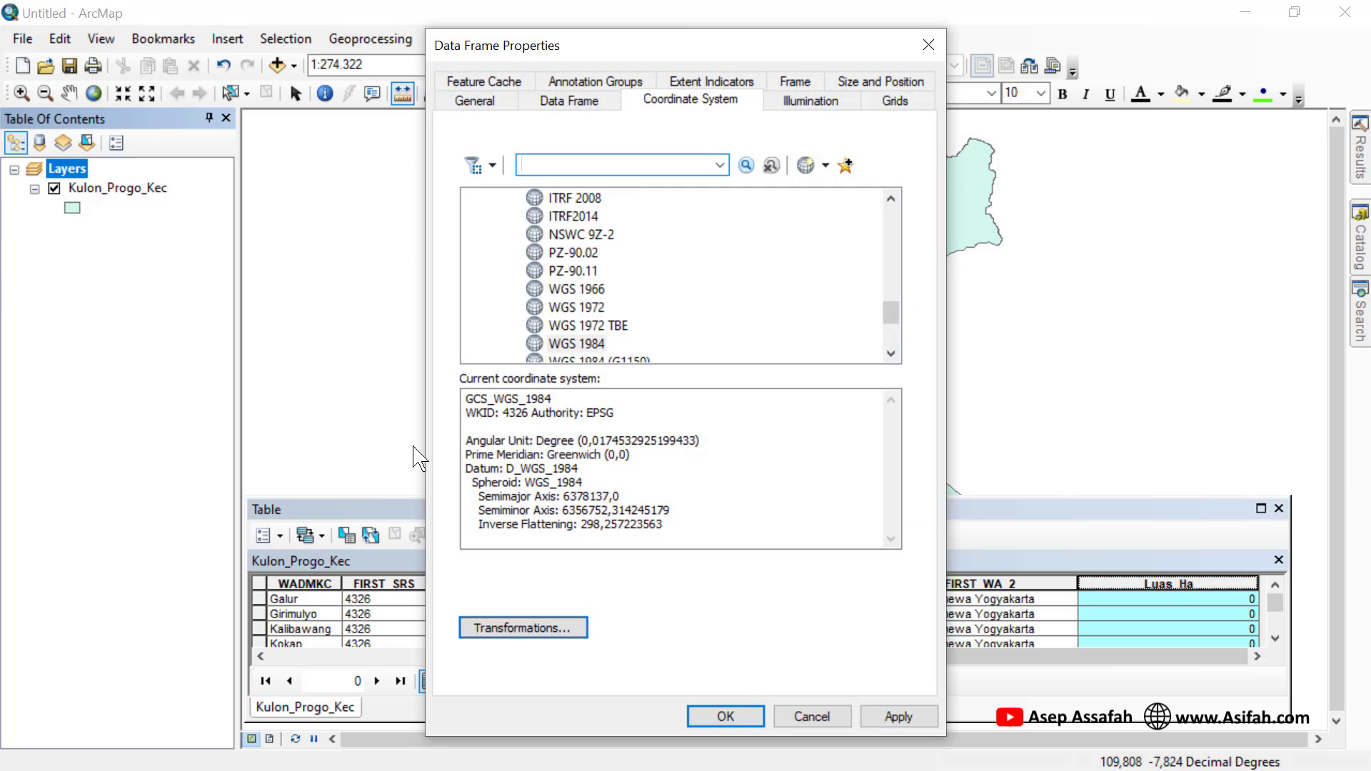
scroll(781, 307, up, 5)
scroll(780, 307, up, 3)
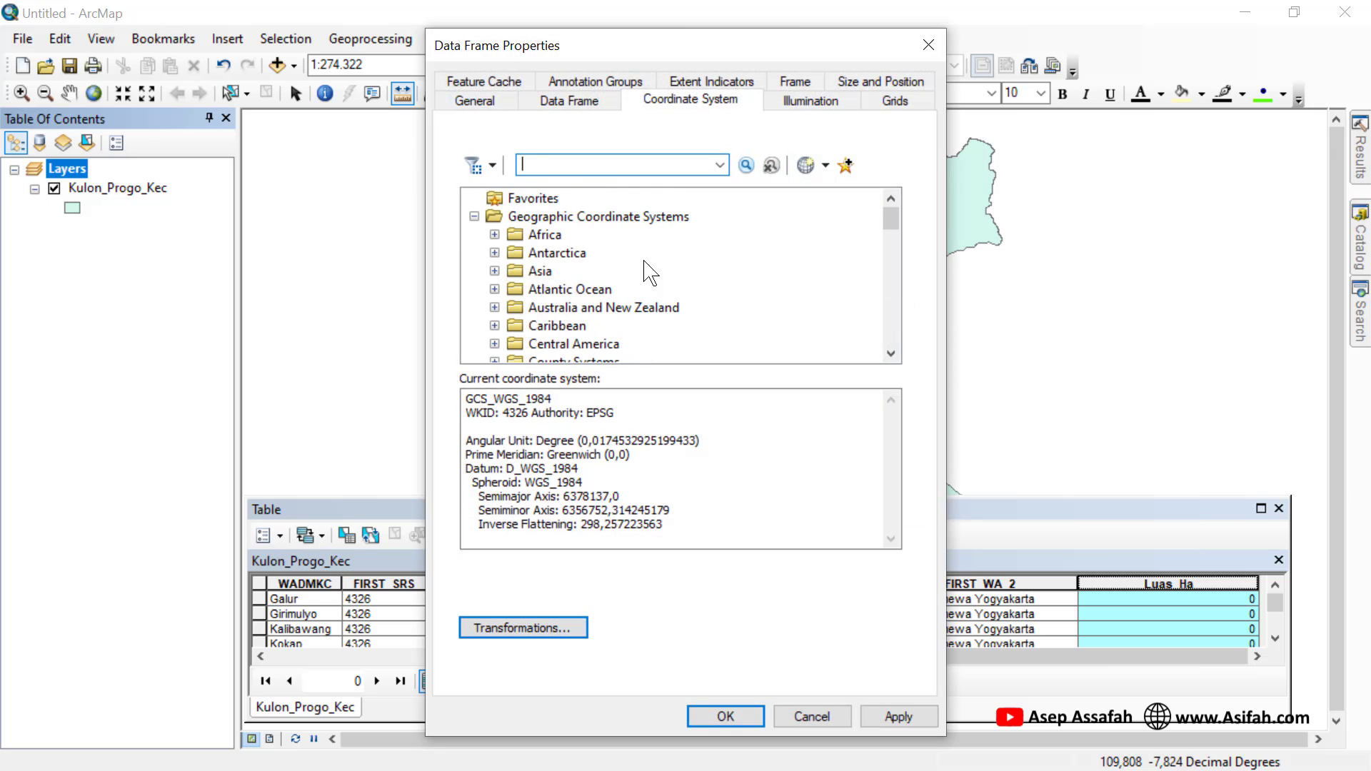
click(474, 217)
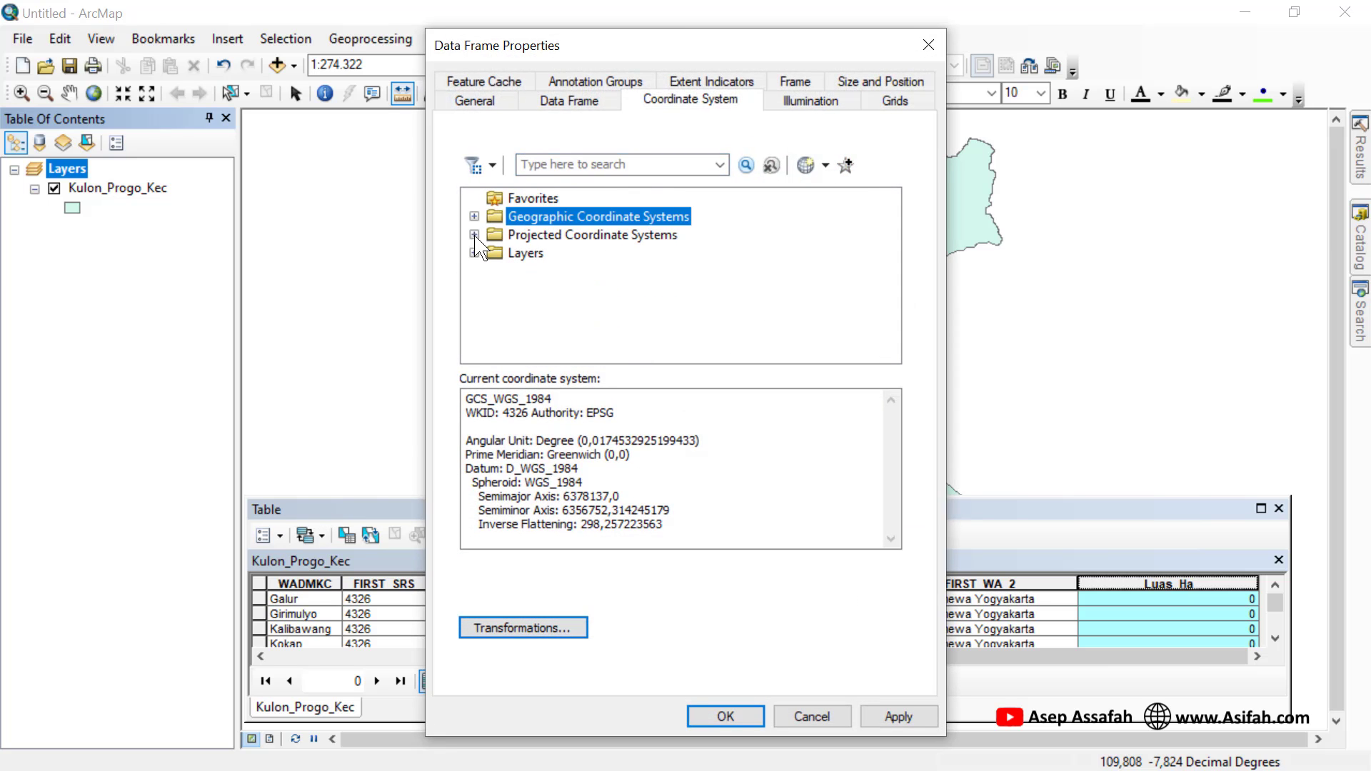
click(475, 235)
scroll(490, 252, up, 1)
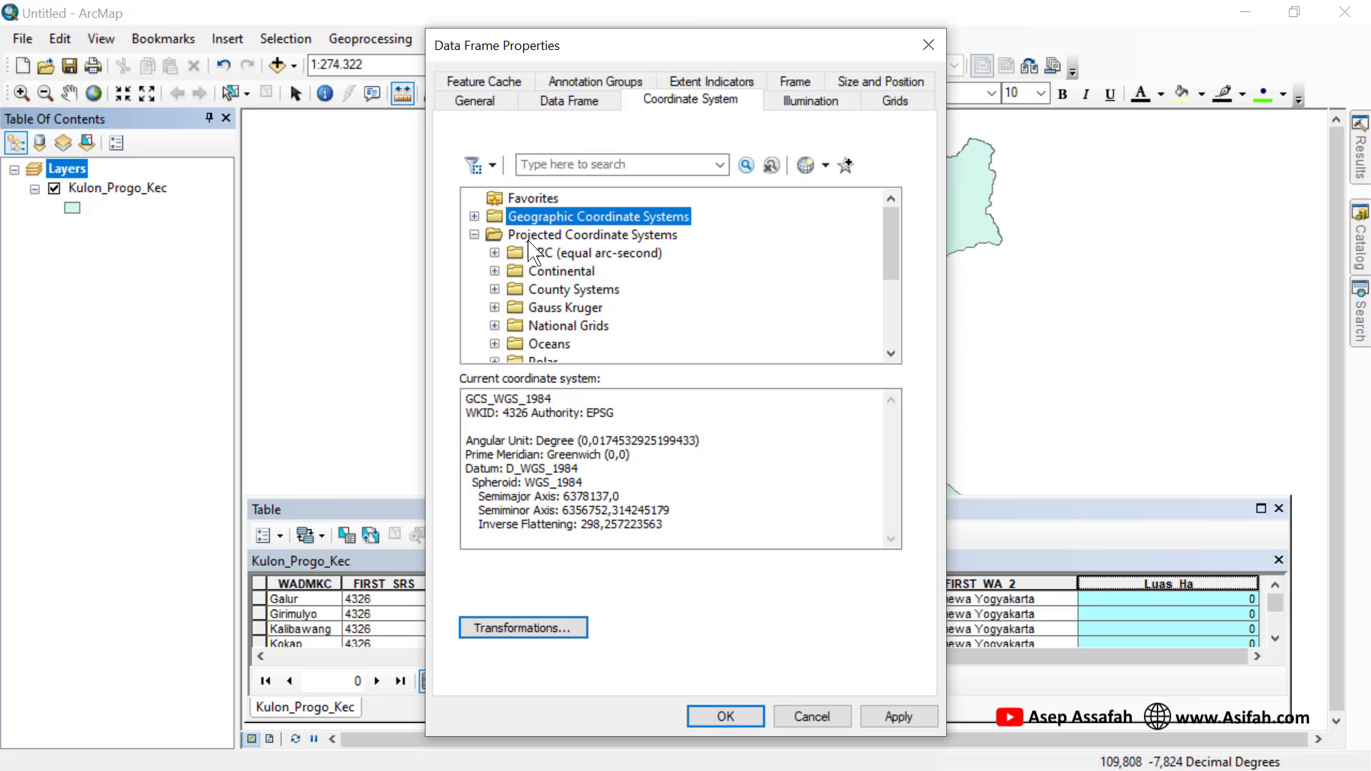
Set the data frame's coordinate system to WGS 1984 UTM Zone 49S from the UTM, WGS 1984, Southern Hemisphere group
scroll(585, 265, down, 2)
scroll(586, 266, down, 1)
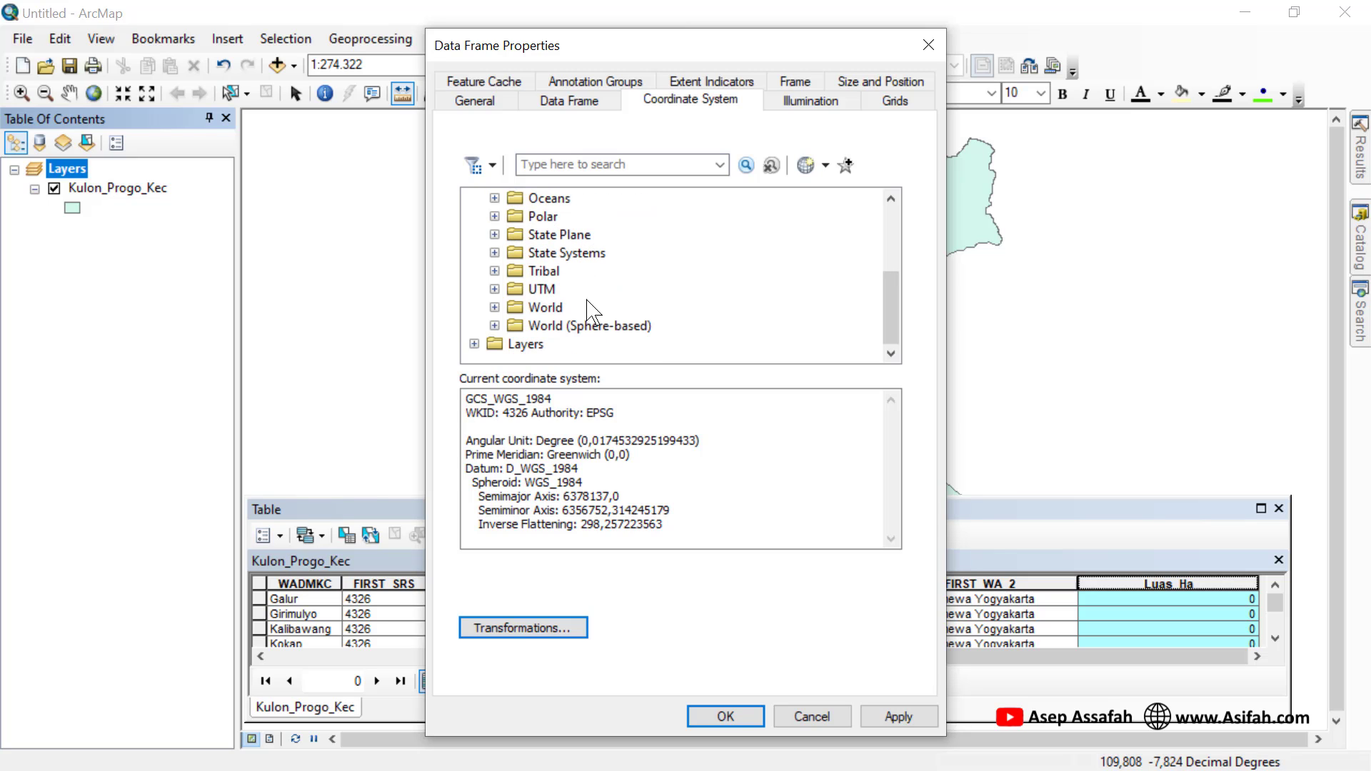
click(494, 288)
scroll(537, 343, down, 2)
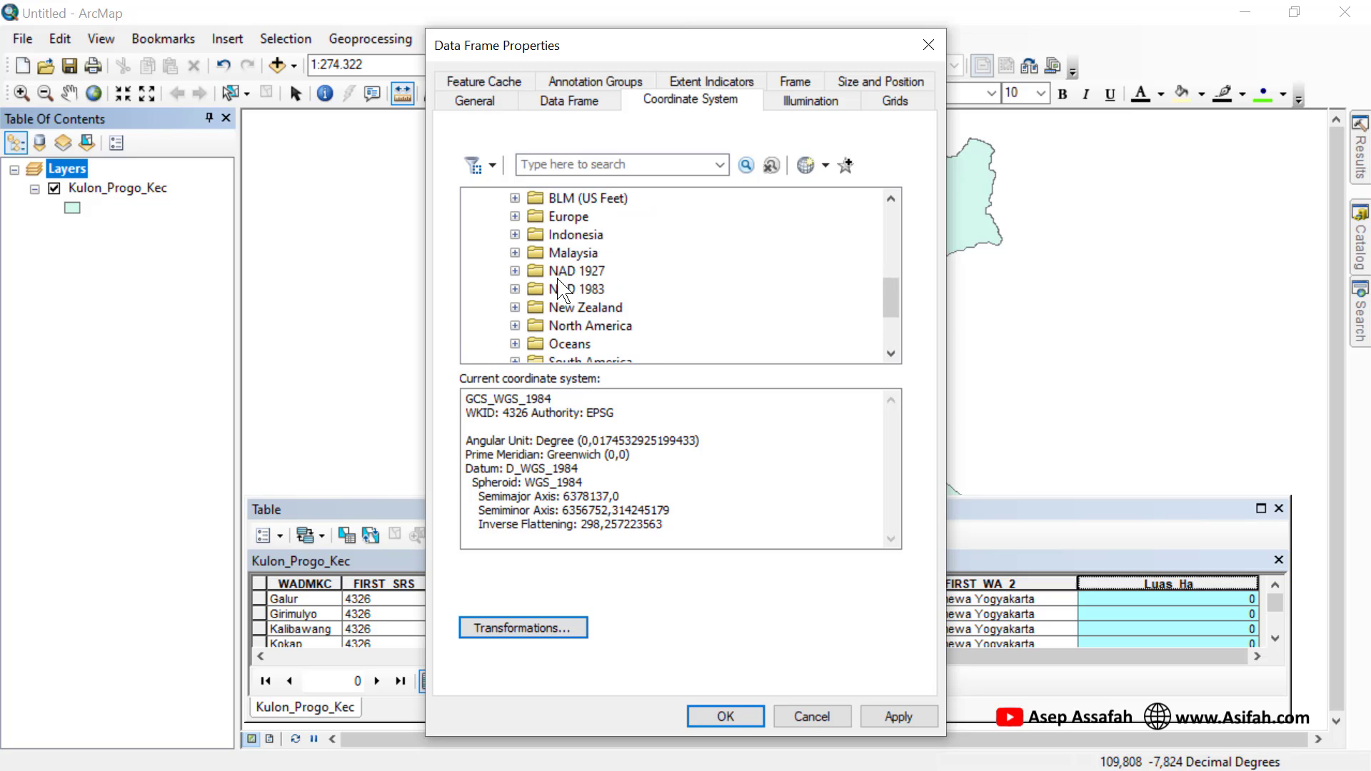
click(515, 343)
scroll(532, 325, down, 2)
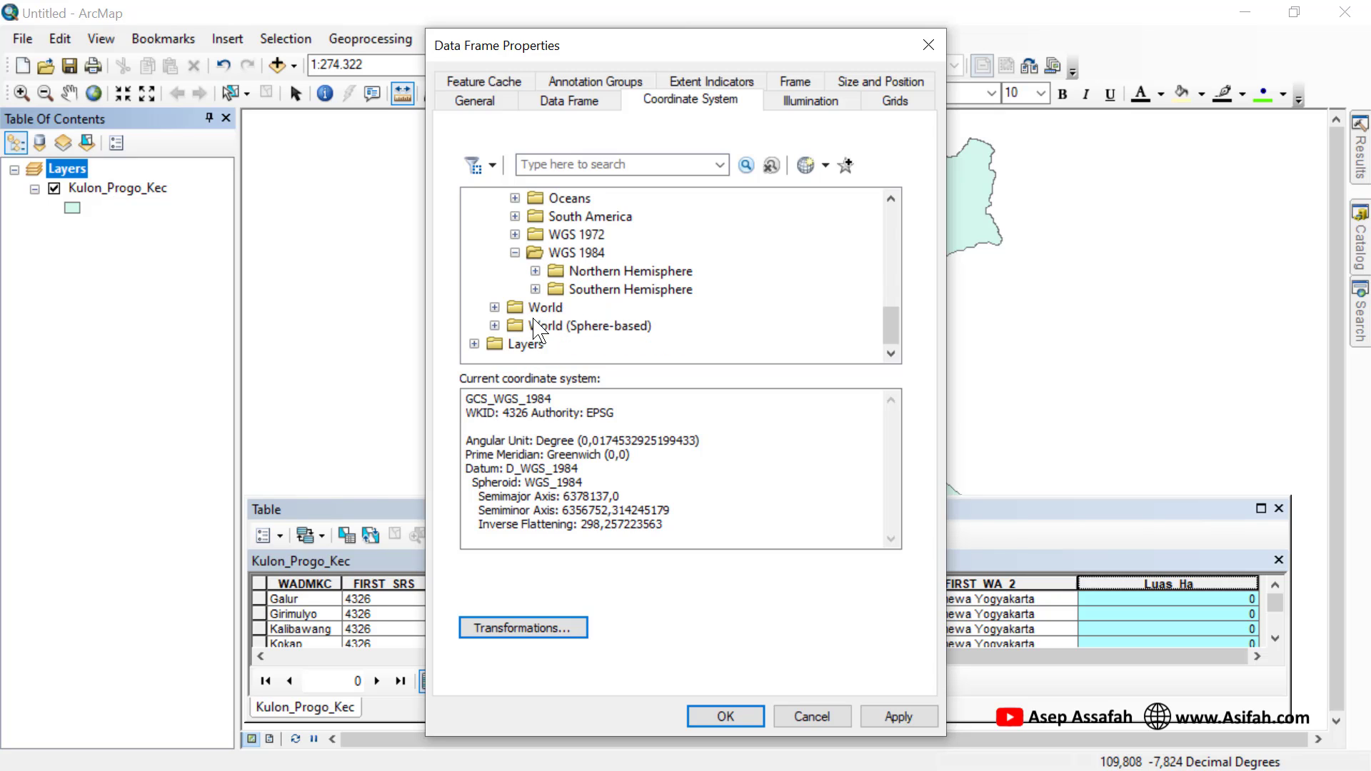
click(536, 290)
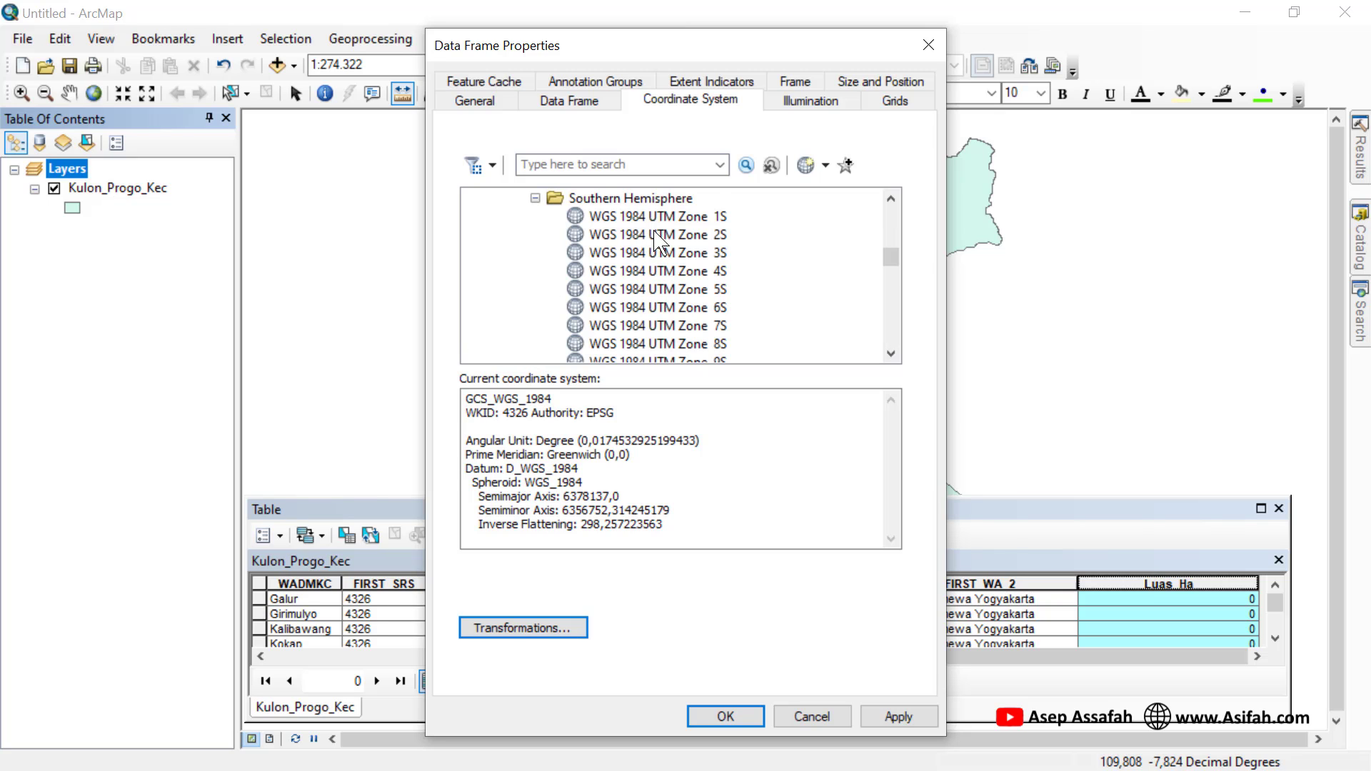
scroll(658, 243, down, 15)
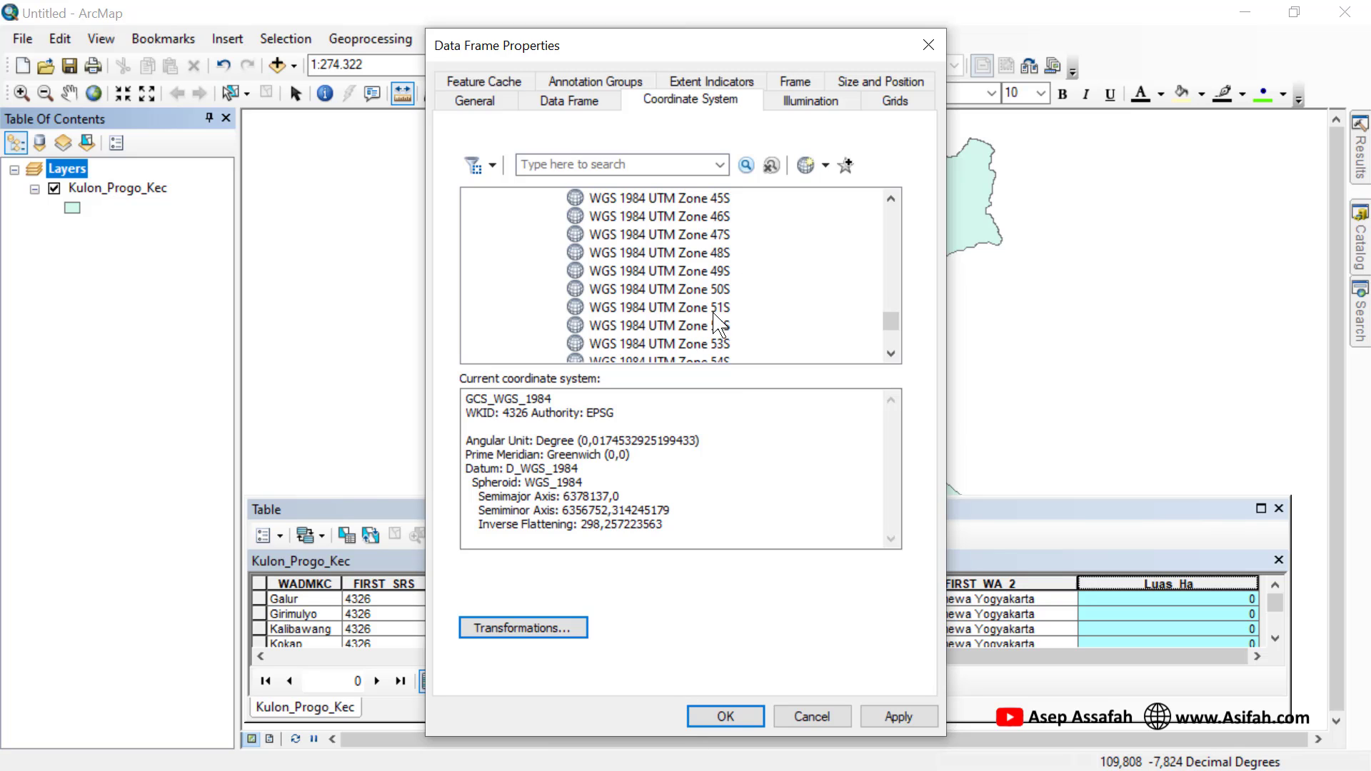
click(667, 272)
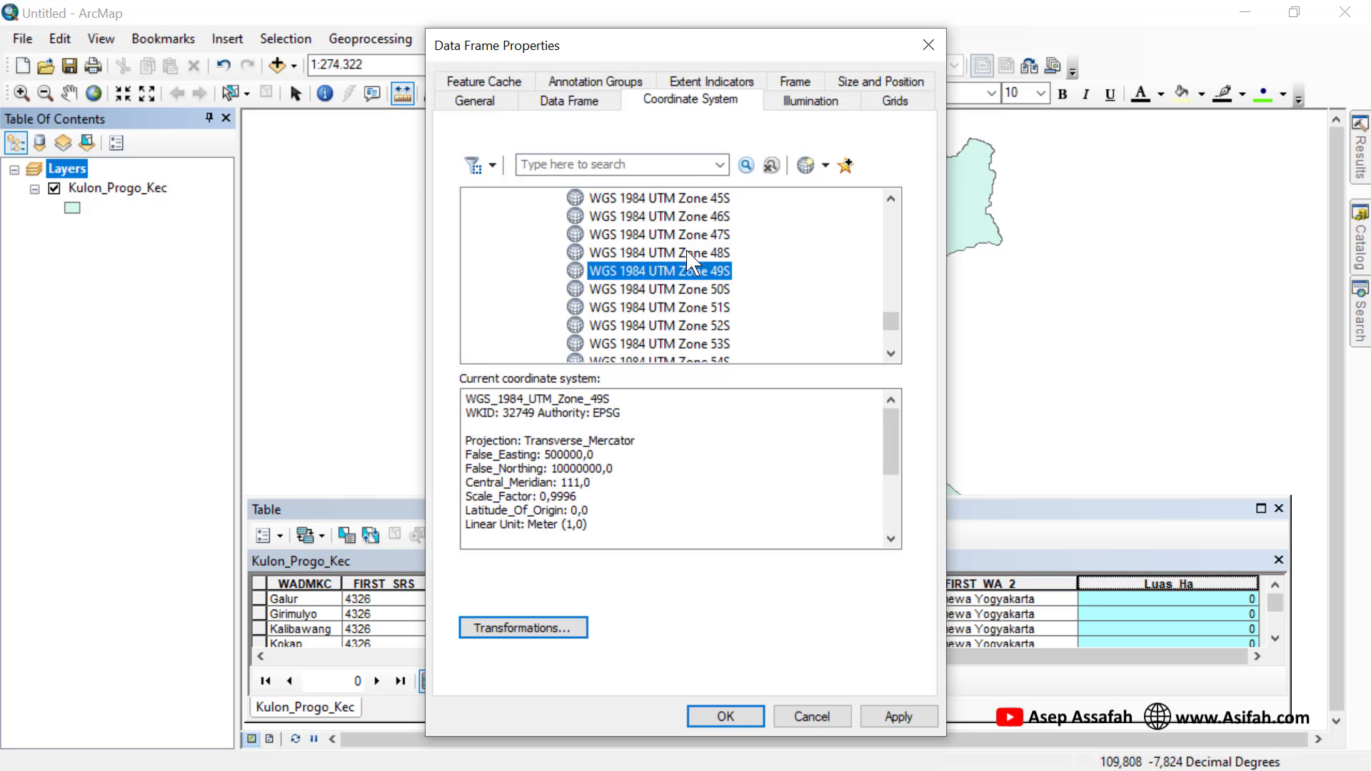
click(735, 722)
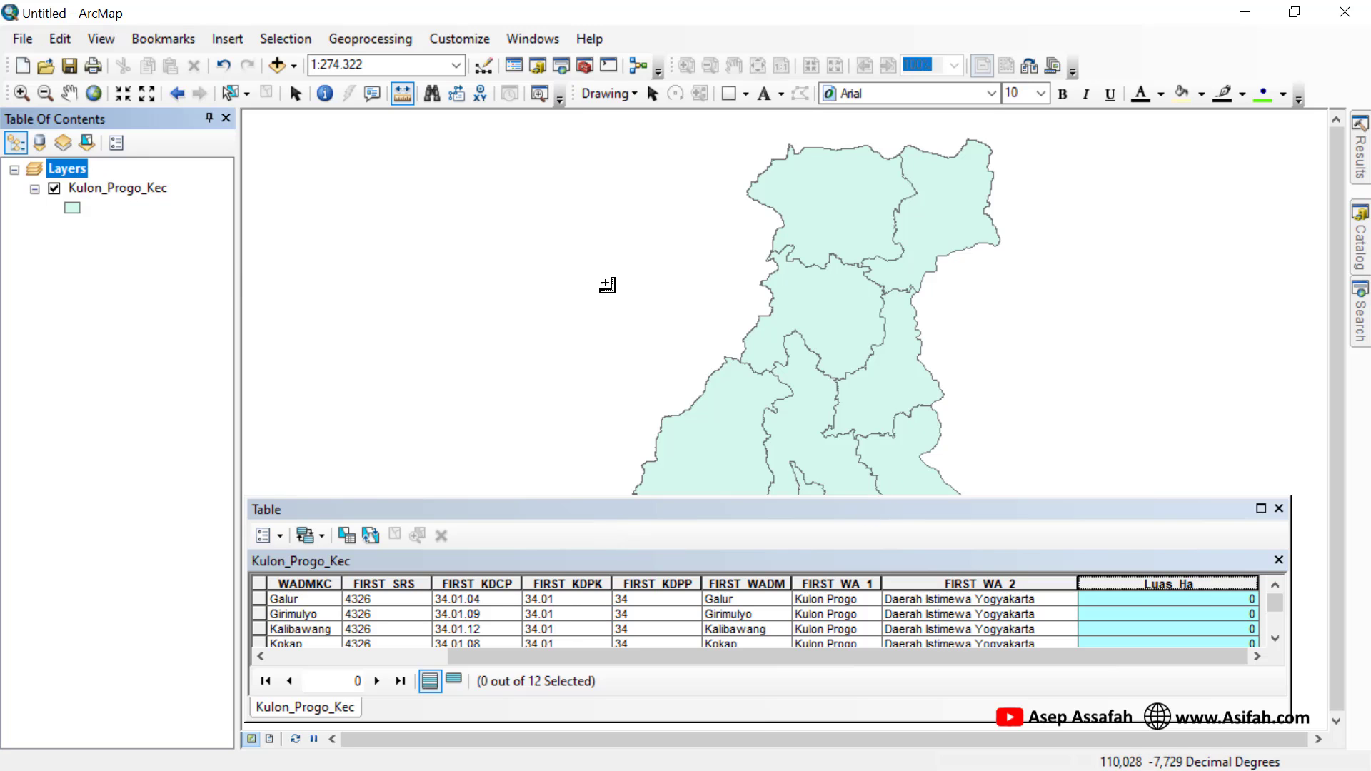
Start Calculate Geometry on the Luas_Ha field outside an edit session, with Area as the property
right_click(1172, 590)
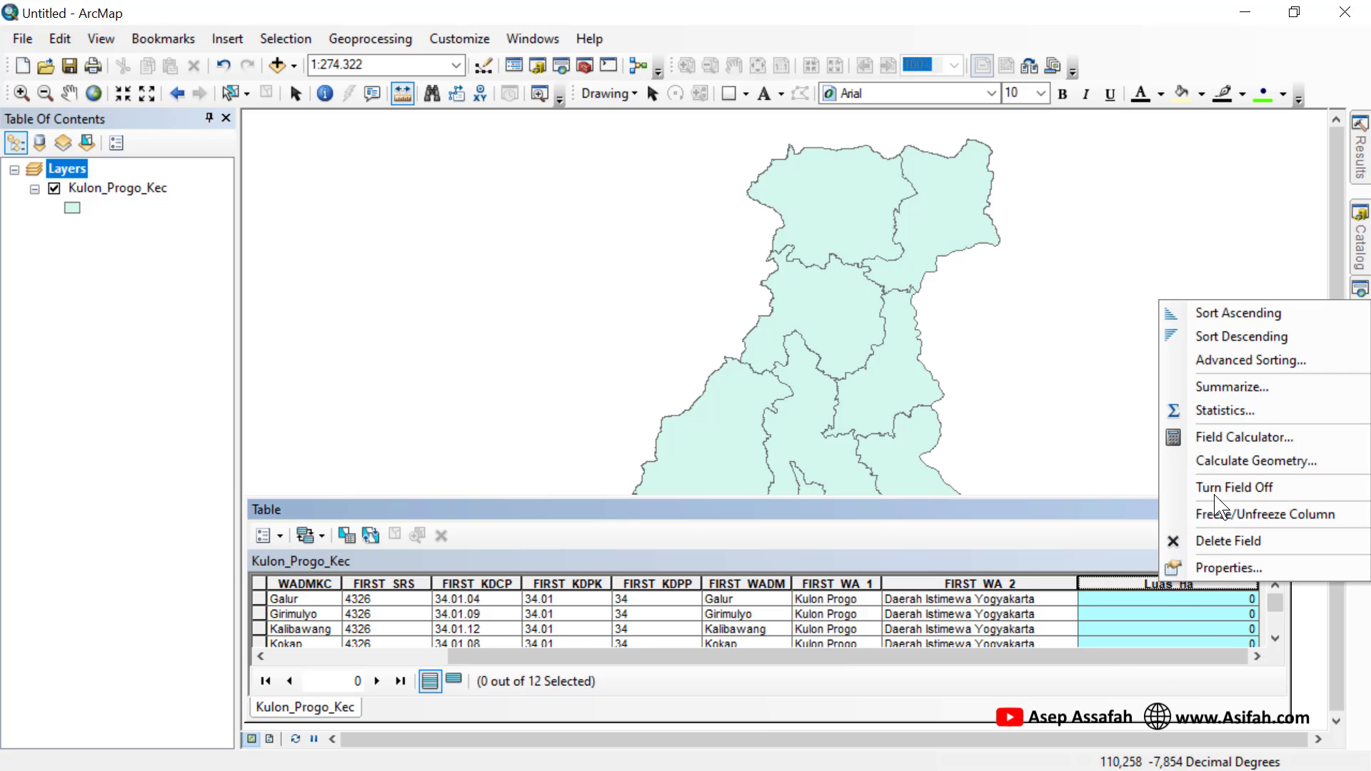
click(1225, 460)
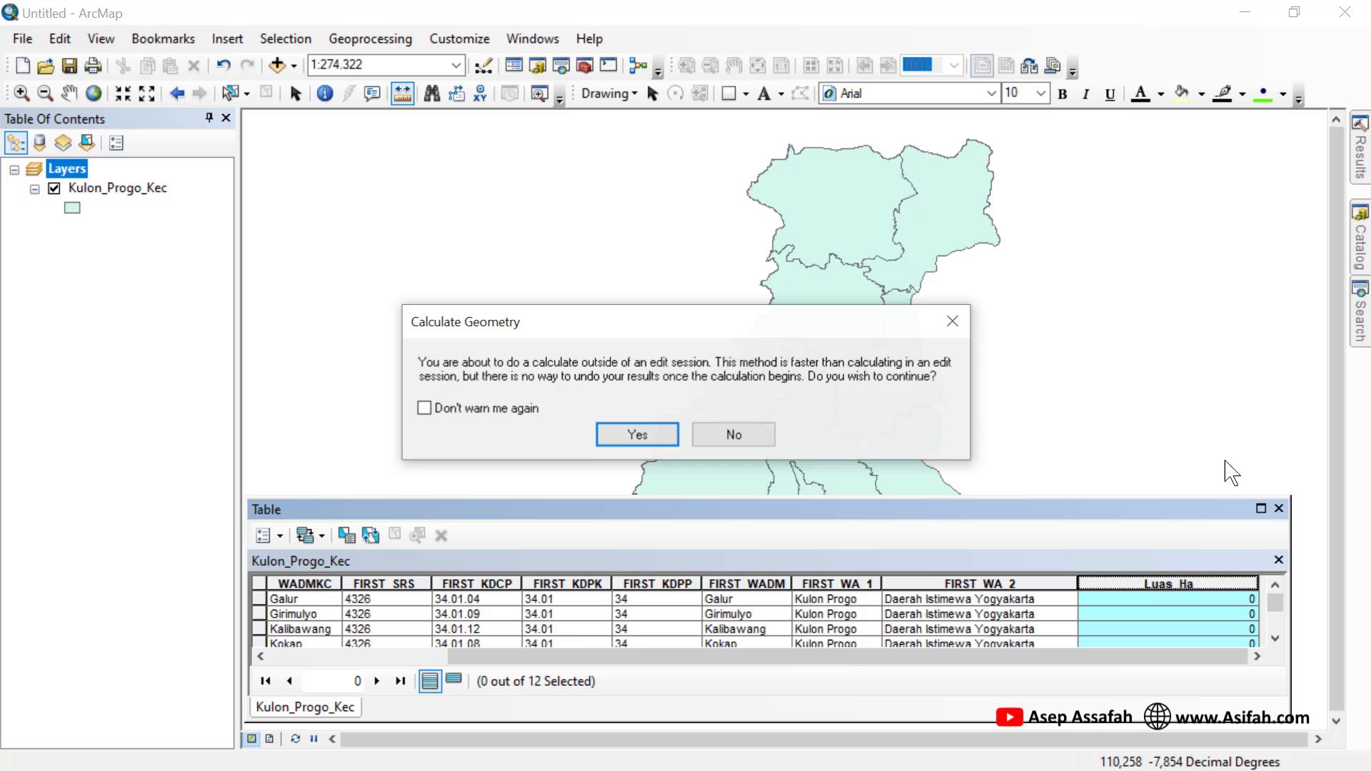
click(675, 438)
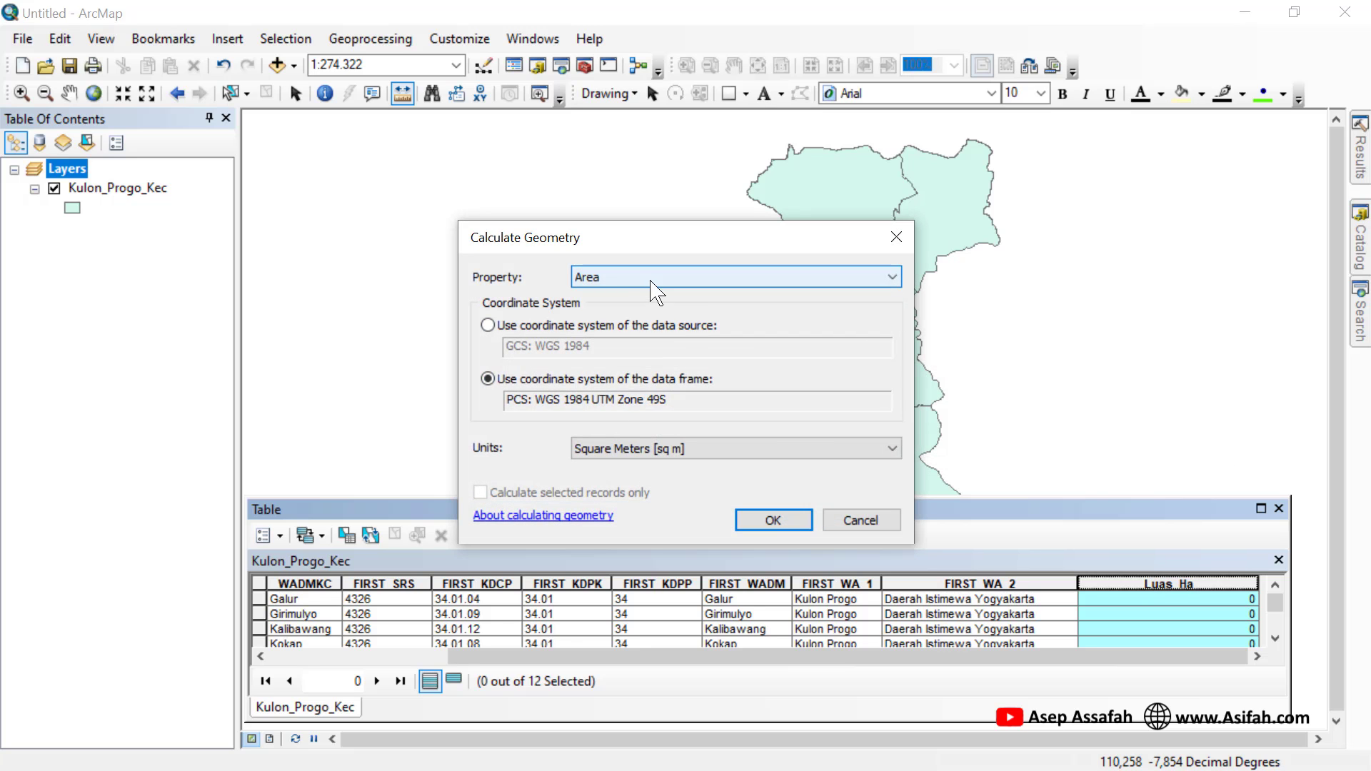
click(656, 279)
click(621, 300)
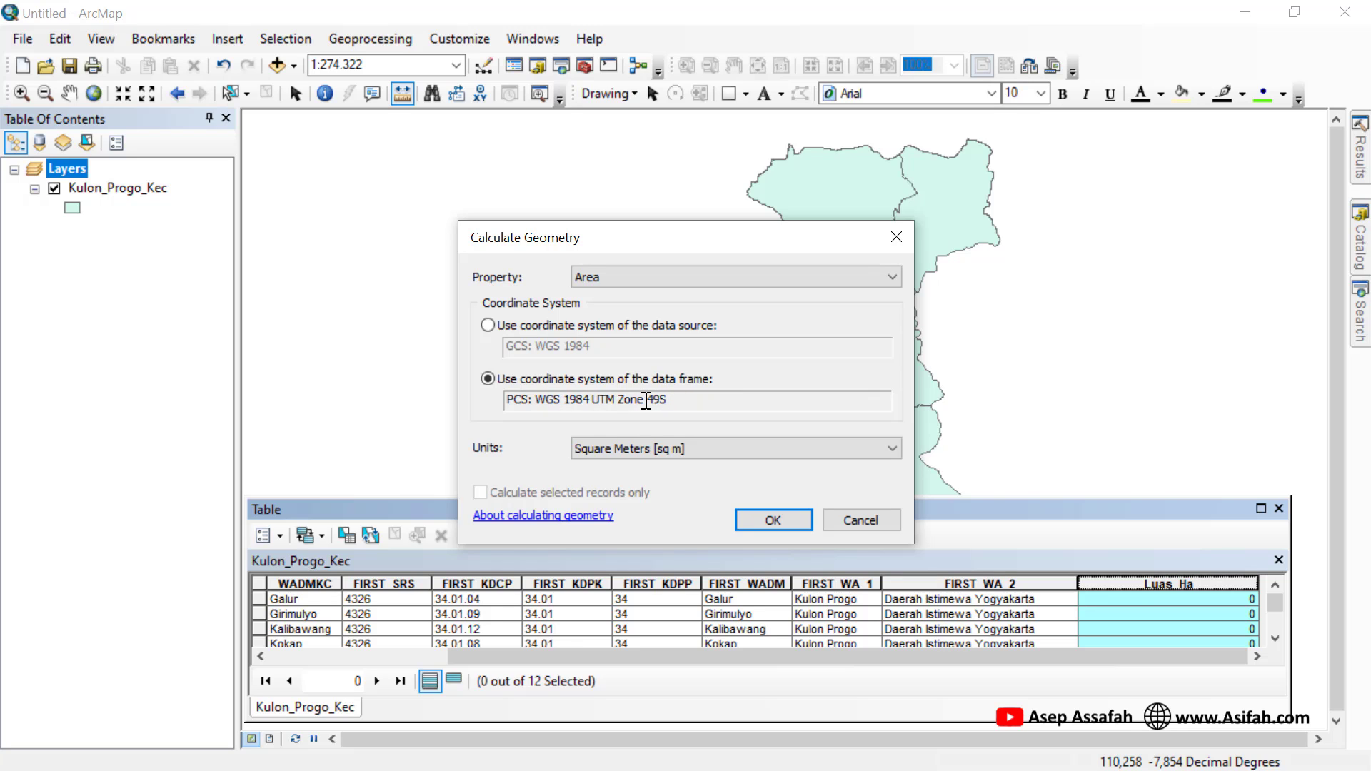
Switch the geometry calculation to the data source's coordinate system and back to the data frame's
click(650, 280)
click(511, 278)
click(488, 327)
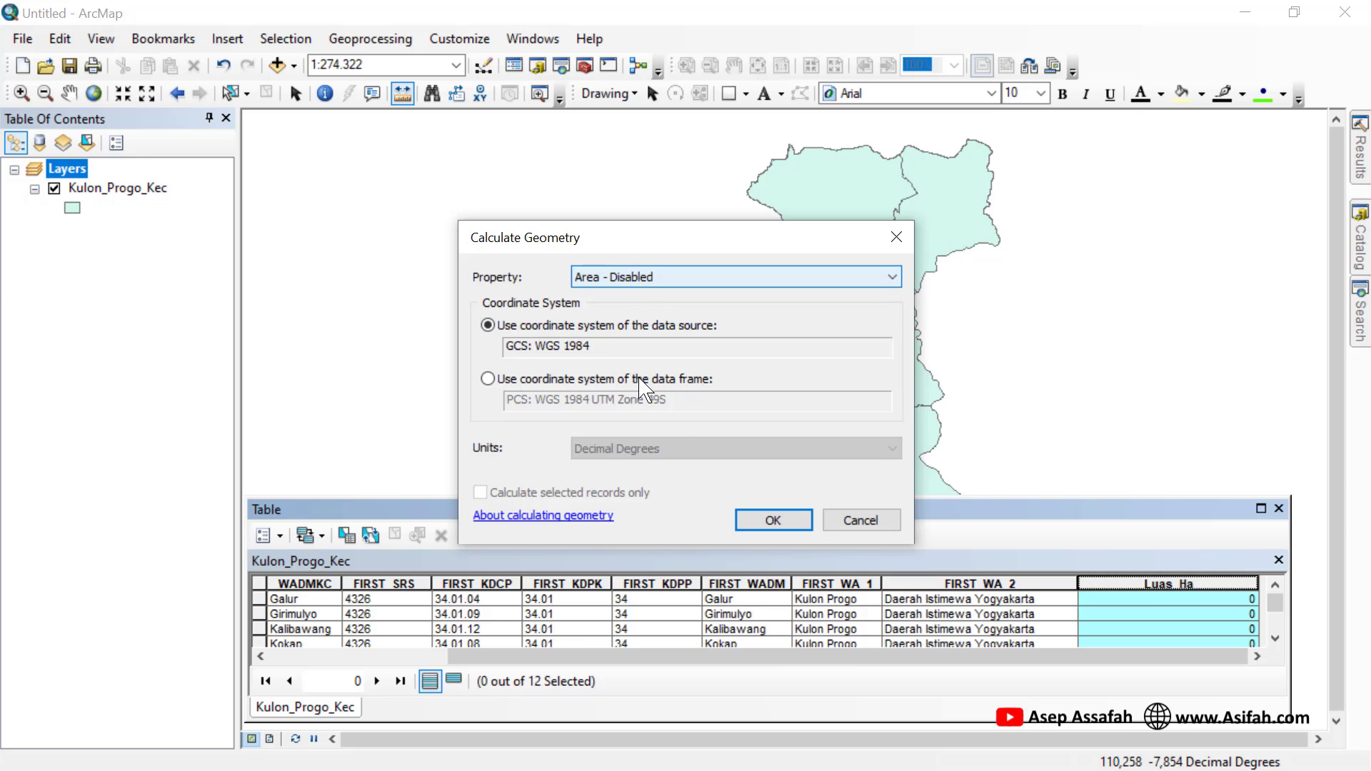
click(489, 380)
Calculate the Luas_Ha areas in Hectares [ha] and widen the attribute table window slightly
click(664, 450)
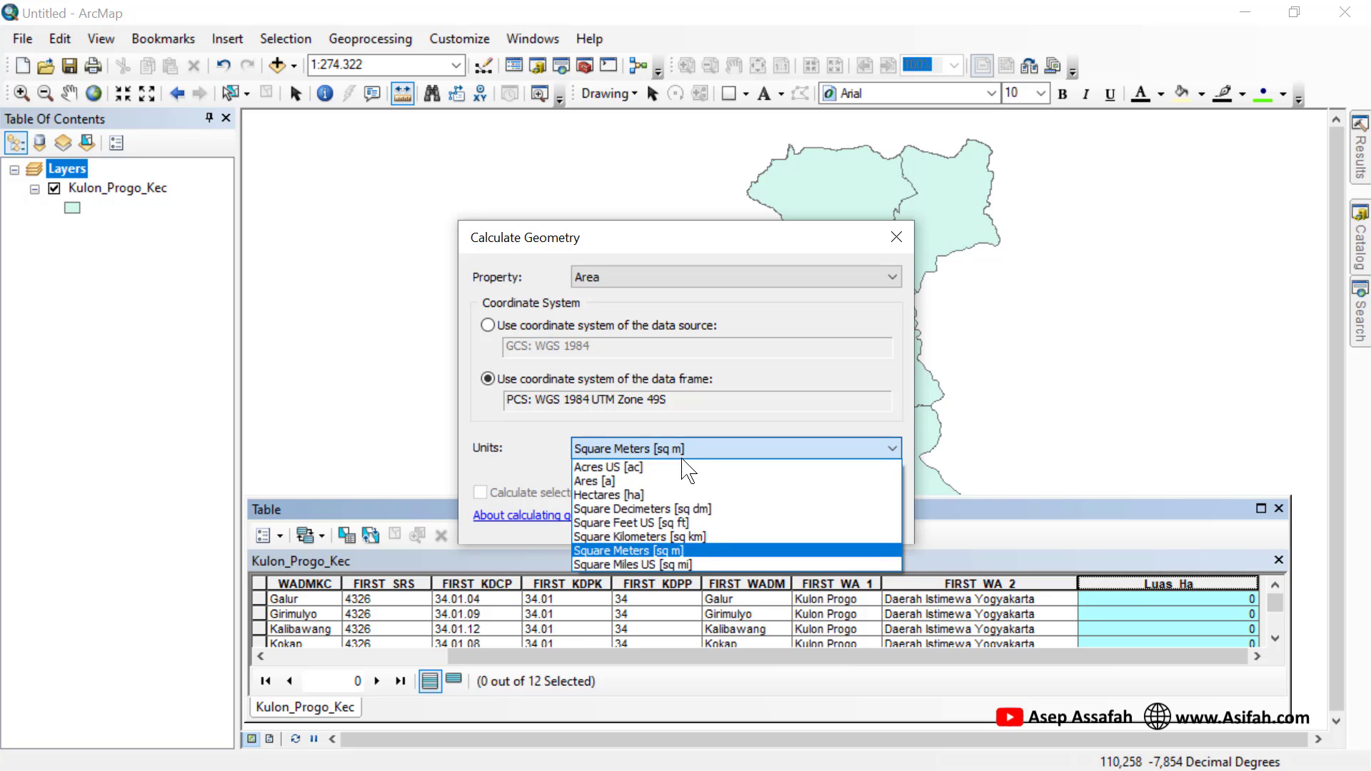
click(647, 495)
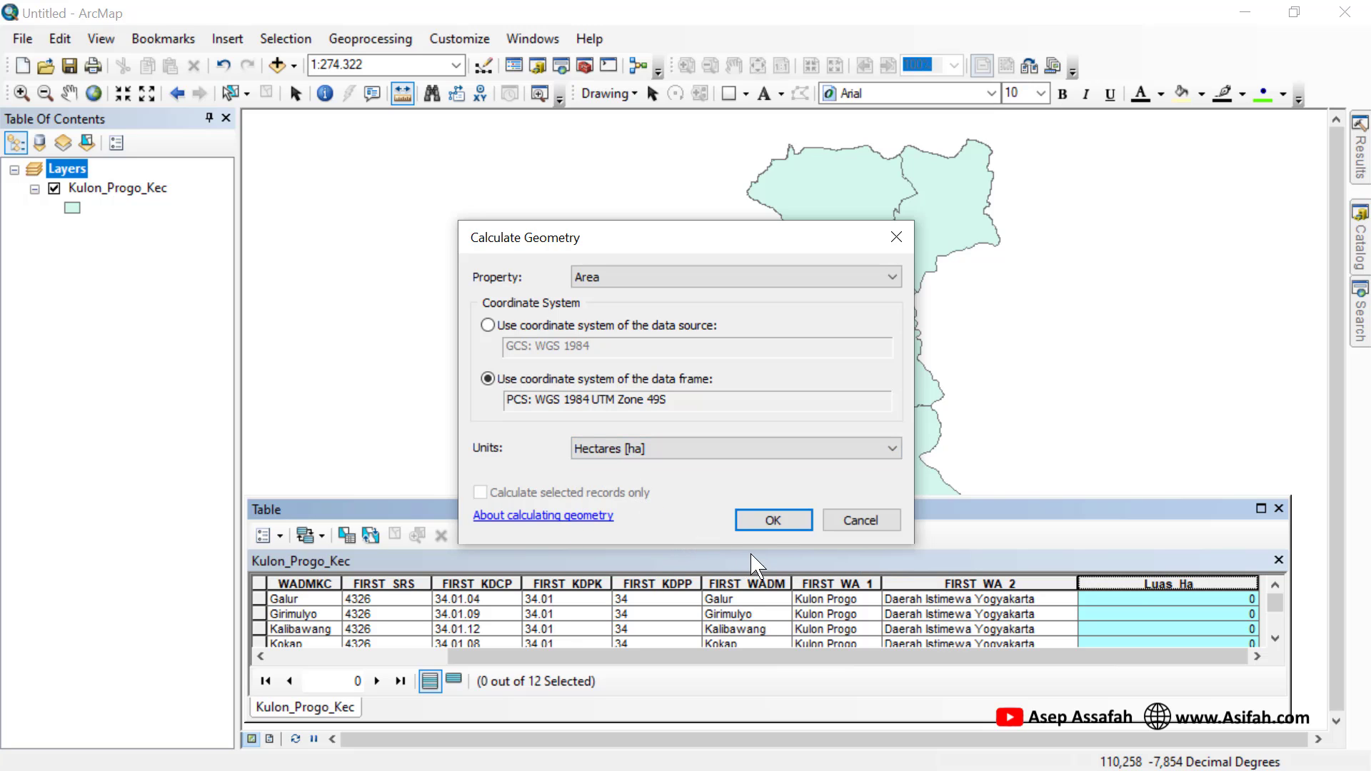
click(771, 520)
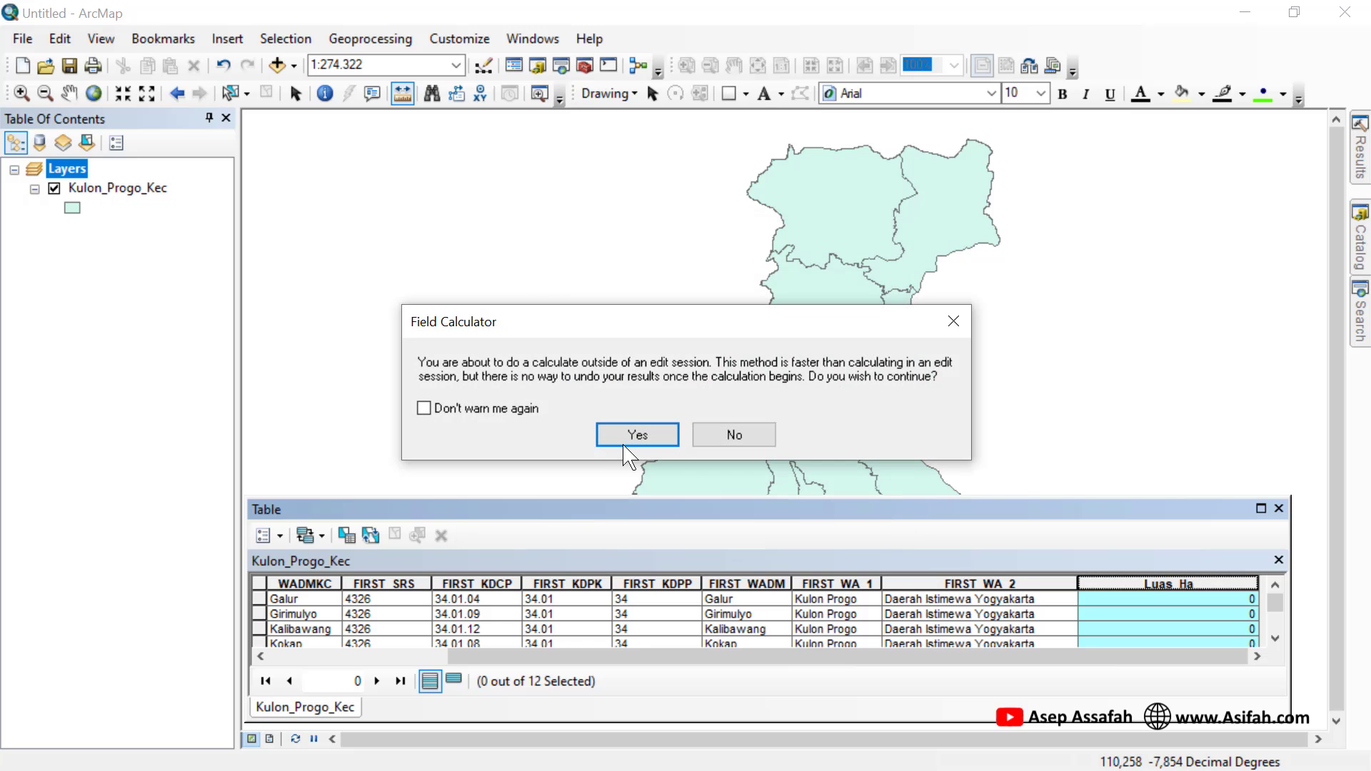
click(628, 433)
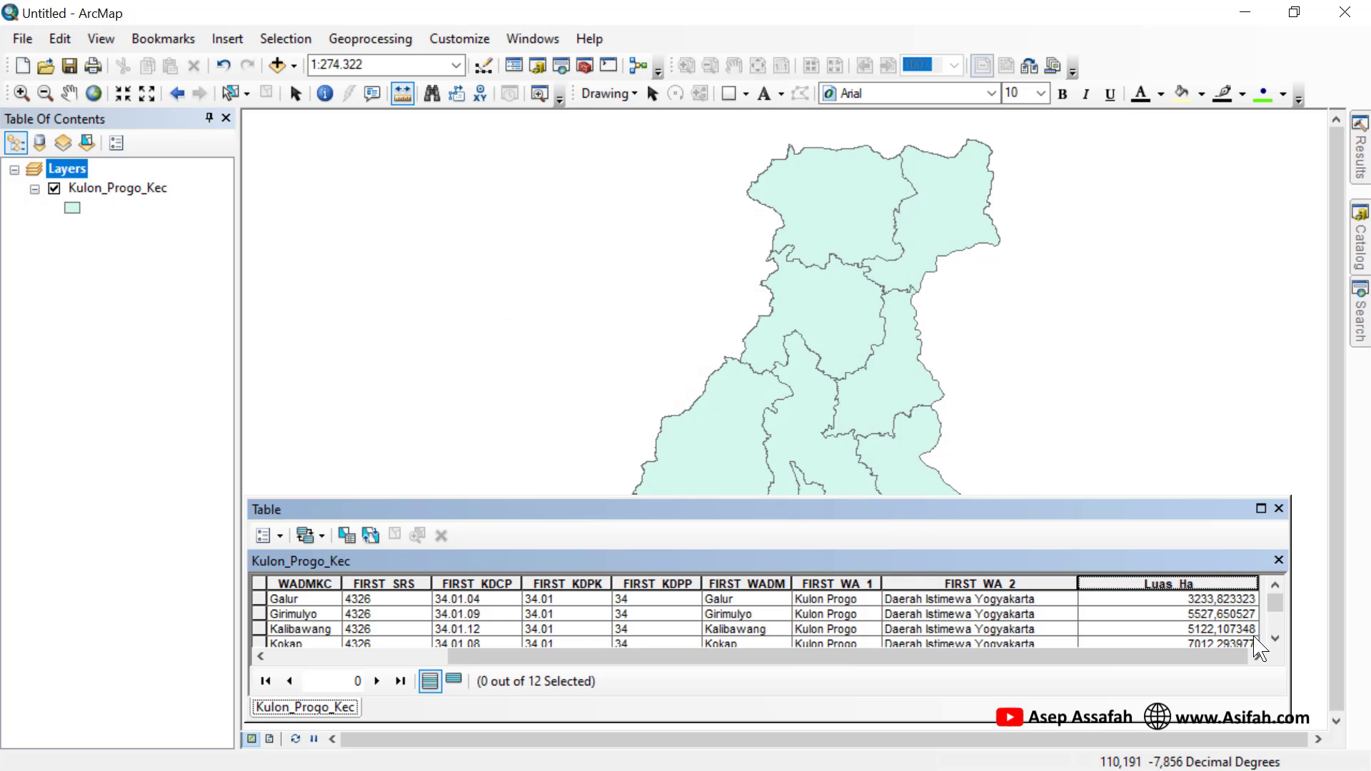
drag(1291, 632, 1314, 622)
scroll(1251, 613, up, 3)
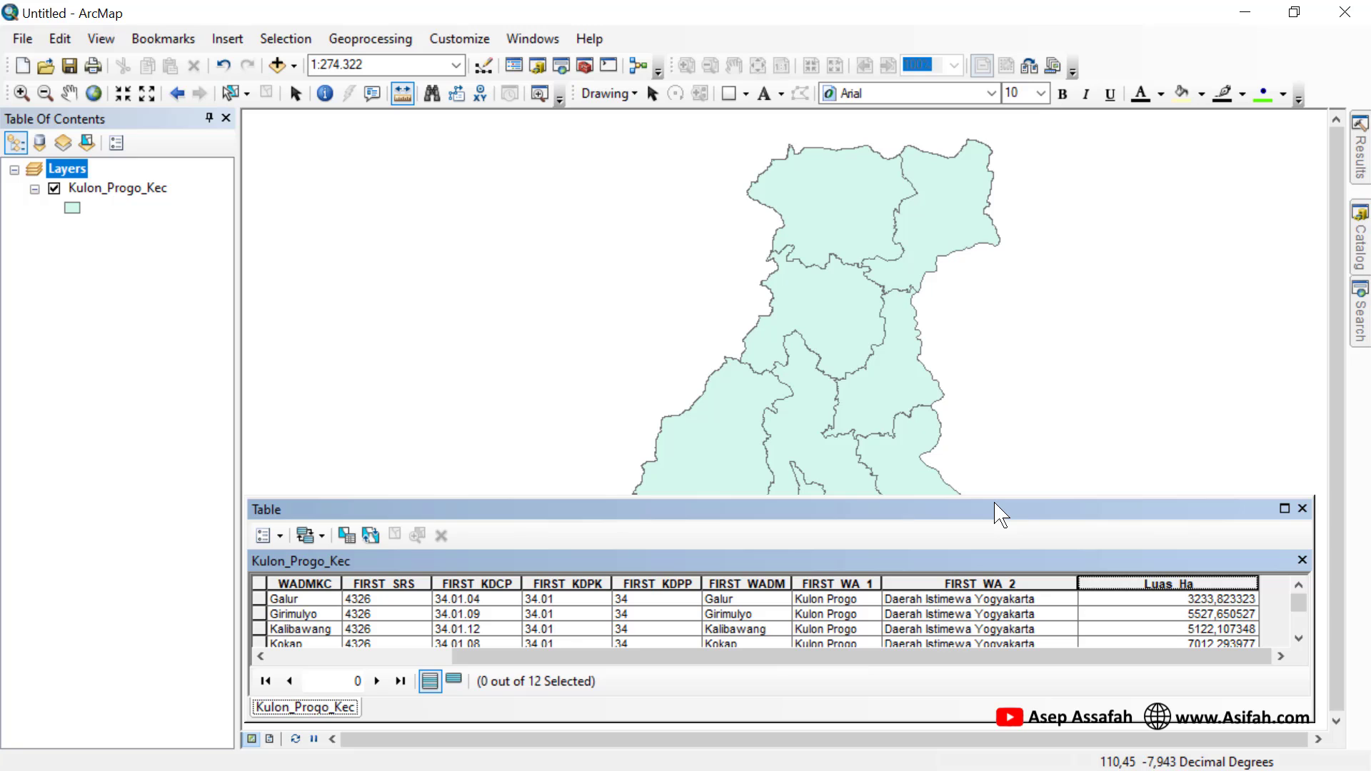
Examine the coordinate system details in the Kulon_Progo_Kec layer's source properties, and close the properties
click(147, 196)
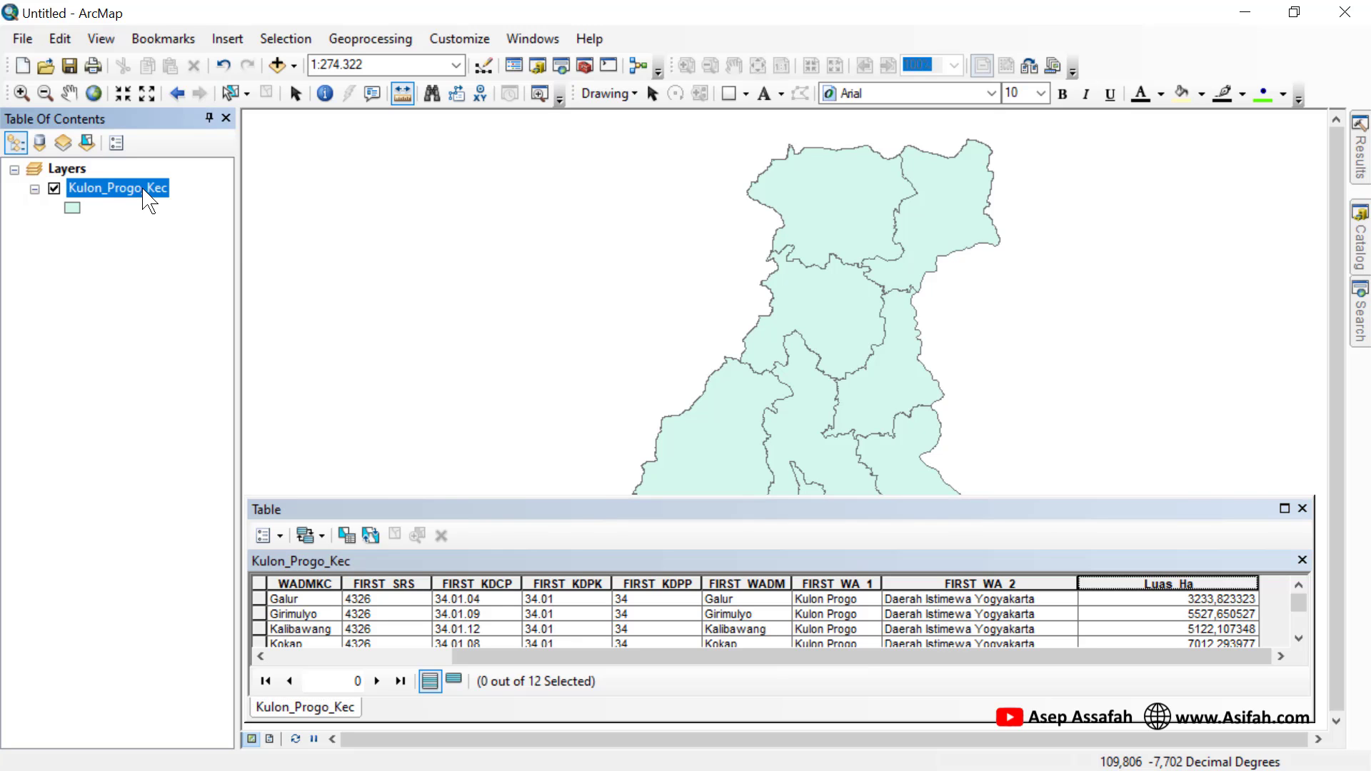
right_click(148, 196)
click(251, 635)
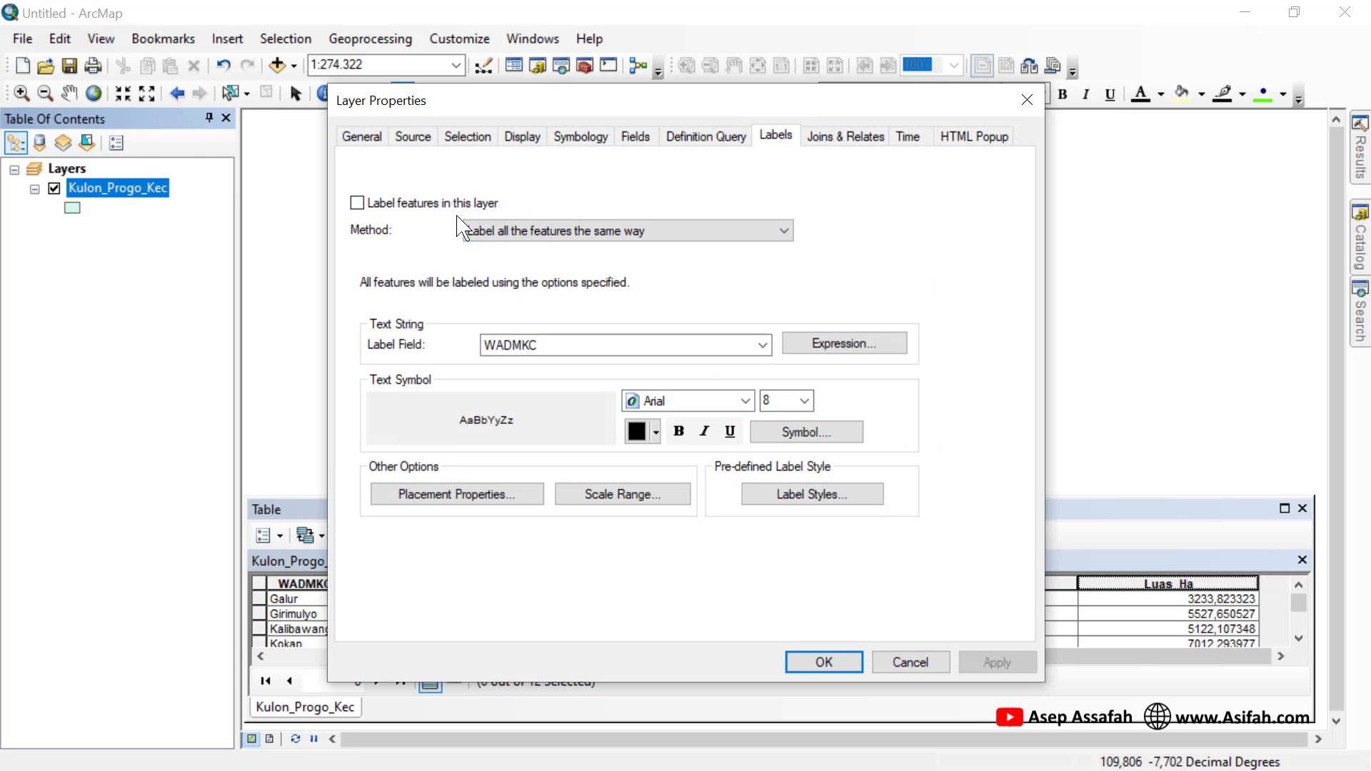
click(413, 136)
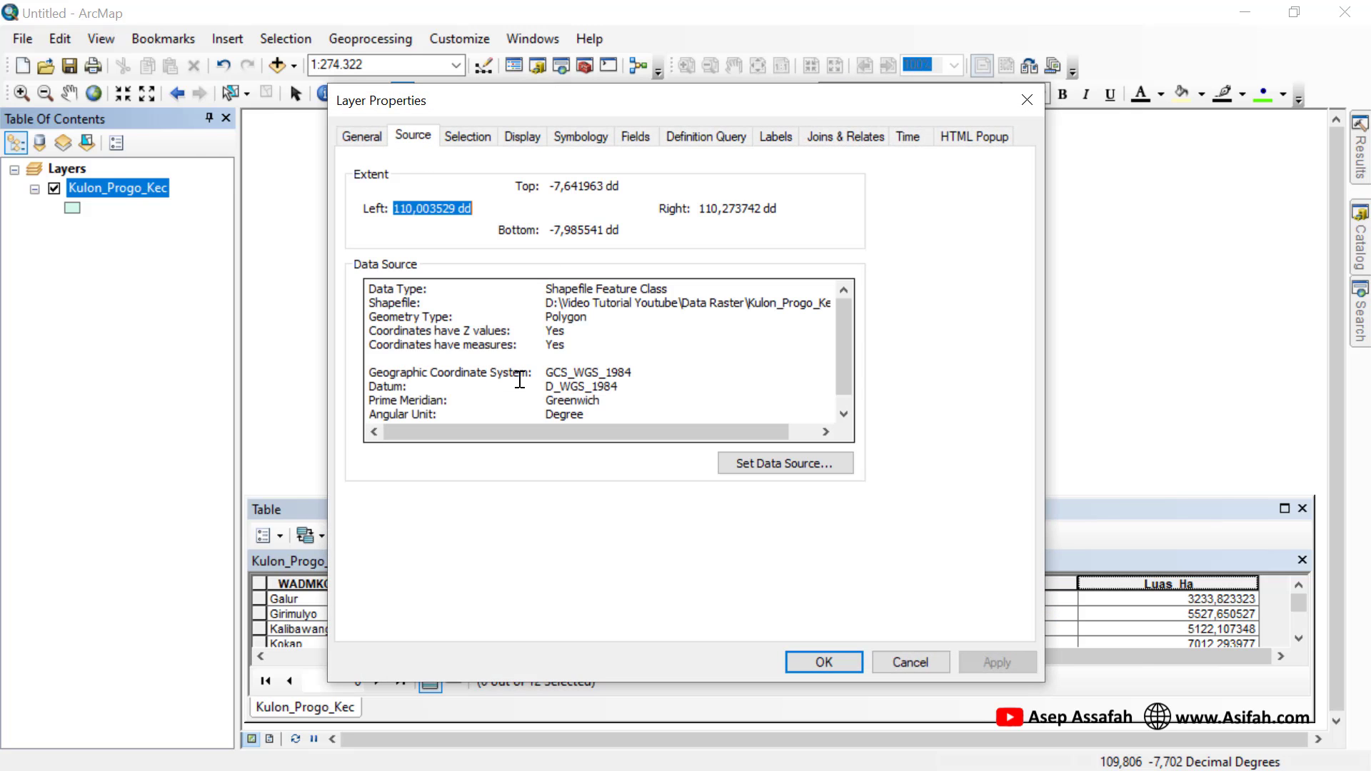
drag(532, 373, 454, 364)
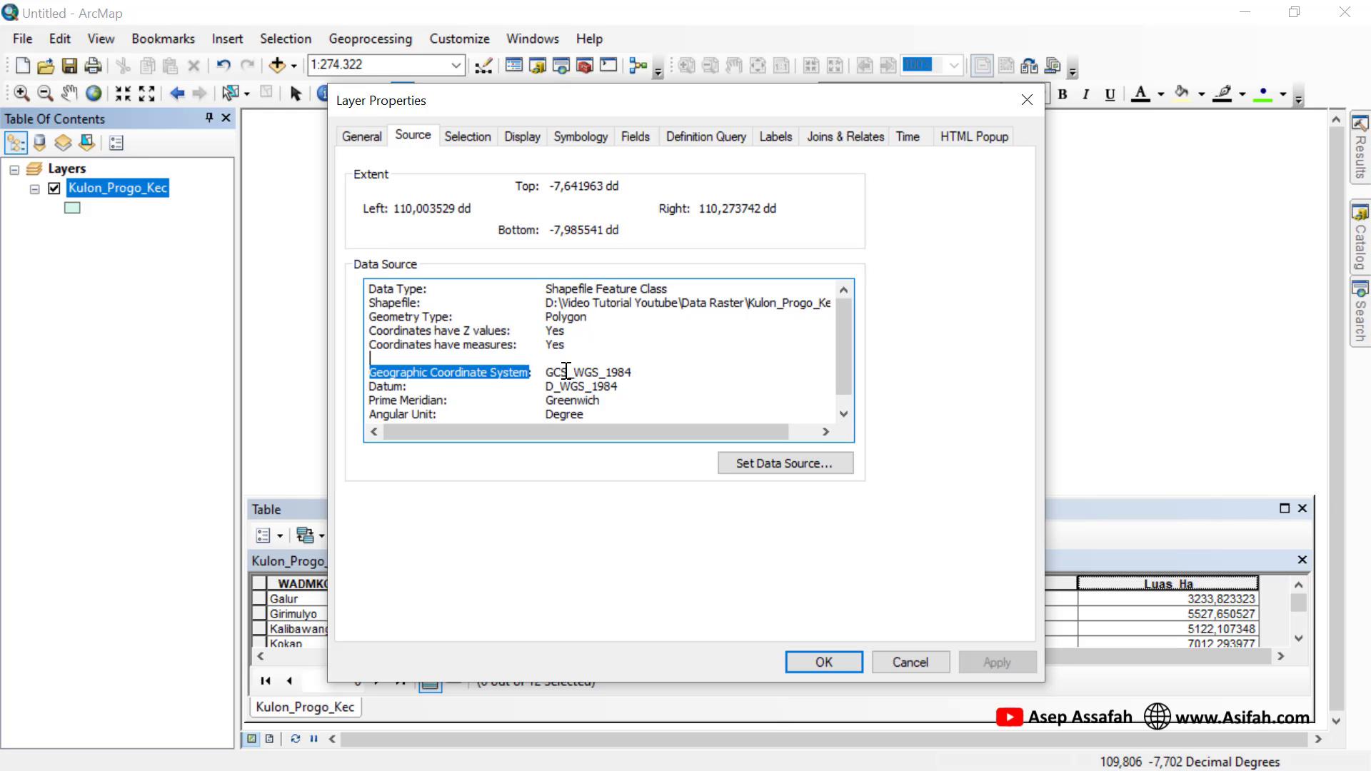
drag(554, 372, 600, 372)
scroll(692, 372, down, 1)
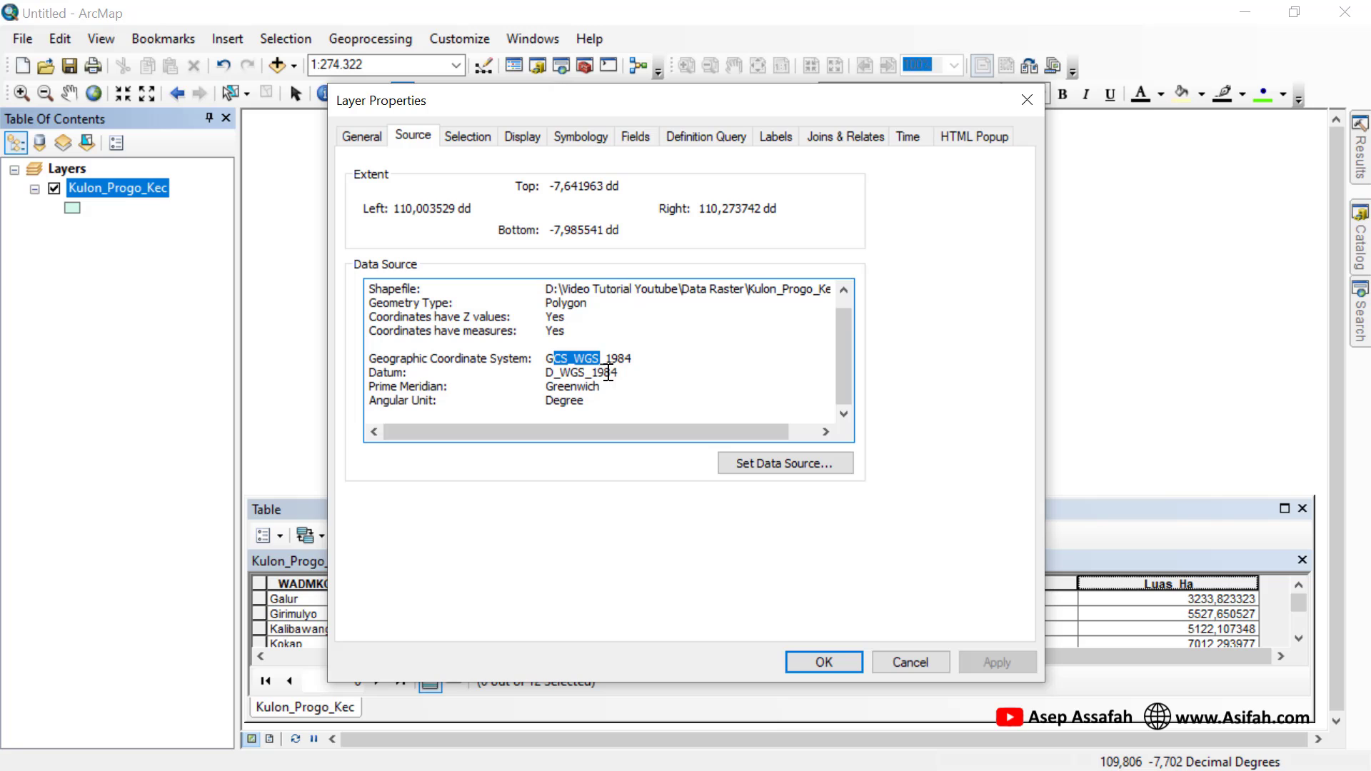
scroll(640, 368, up, 1)
click(823, 661)
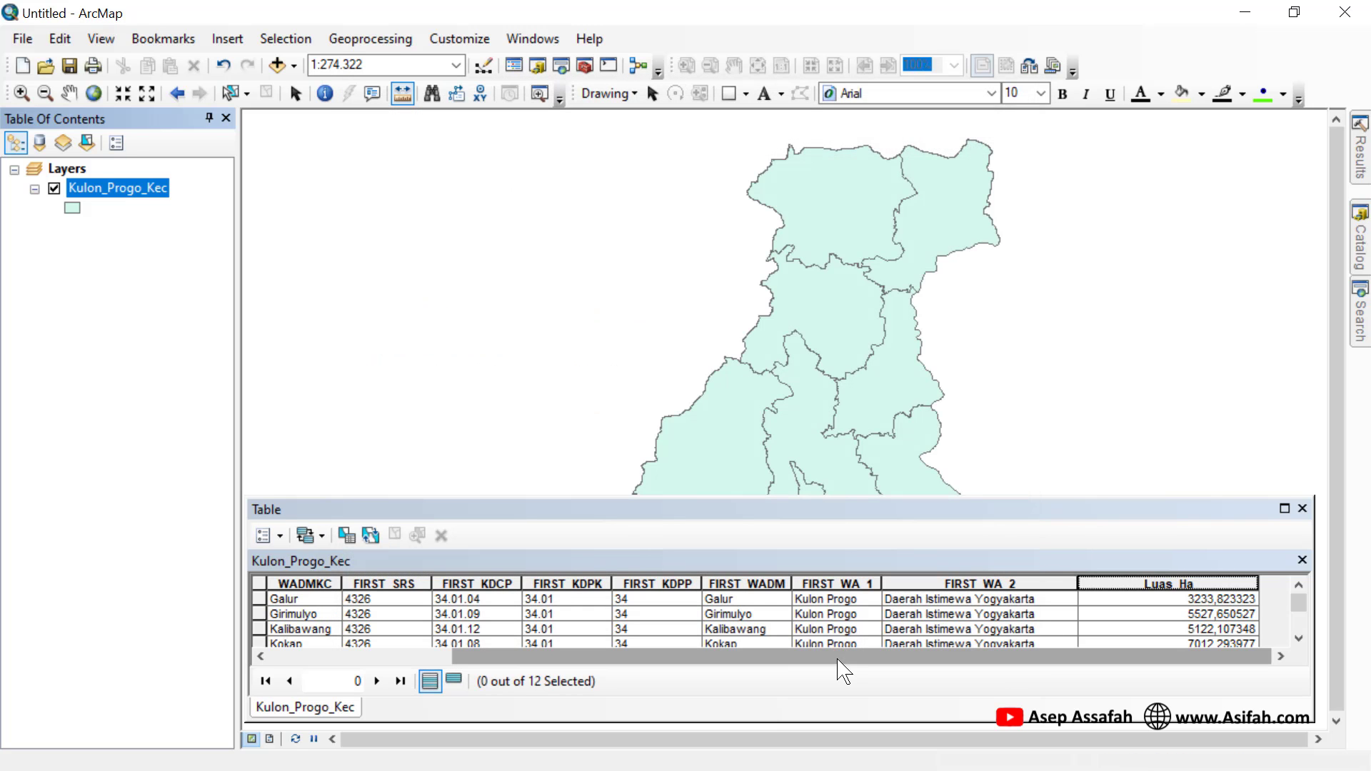